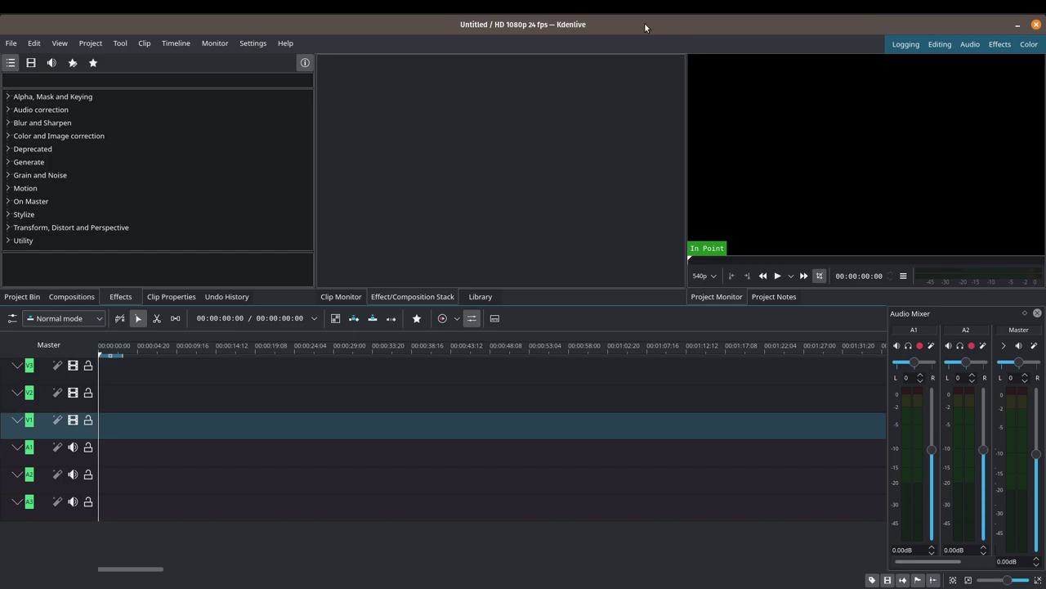
- Check the program's version information, and close it
click(286, 42)
click(300, 139)
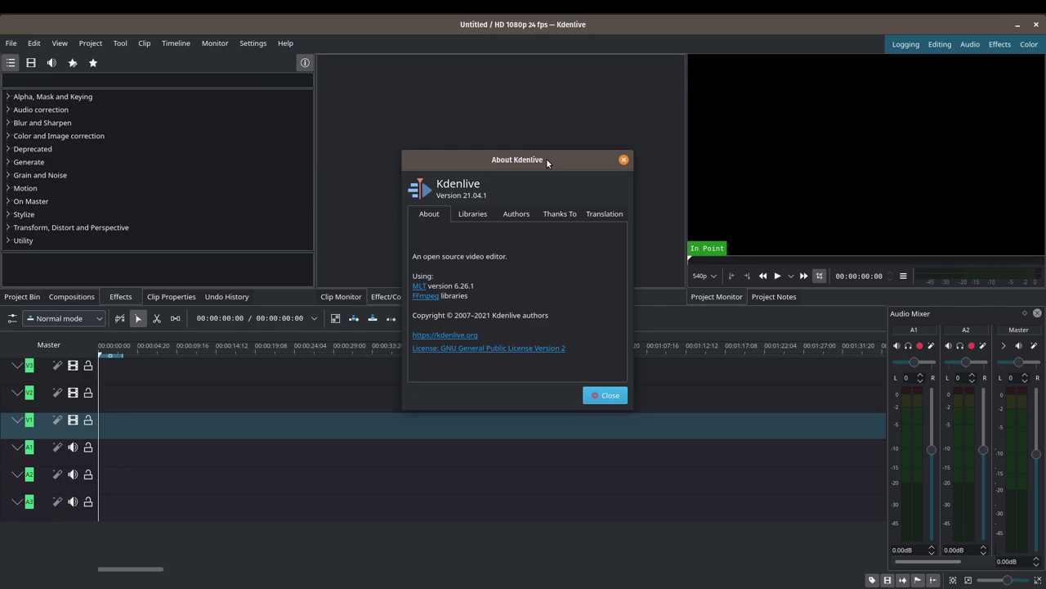
click(623, 160)
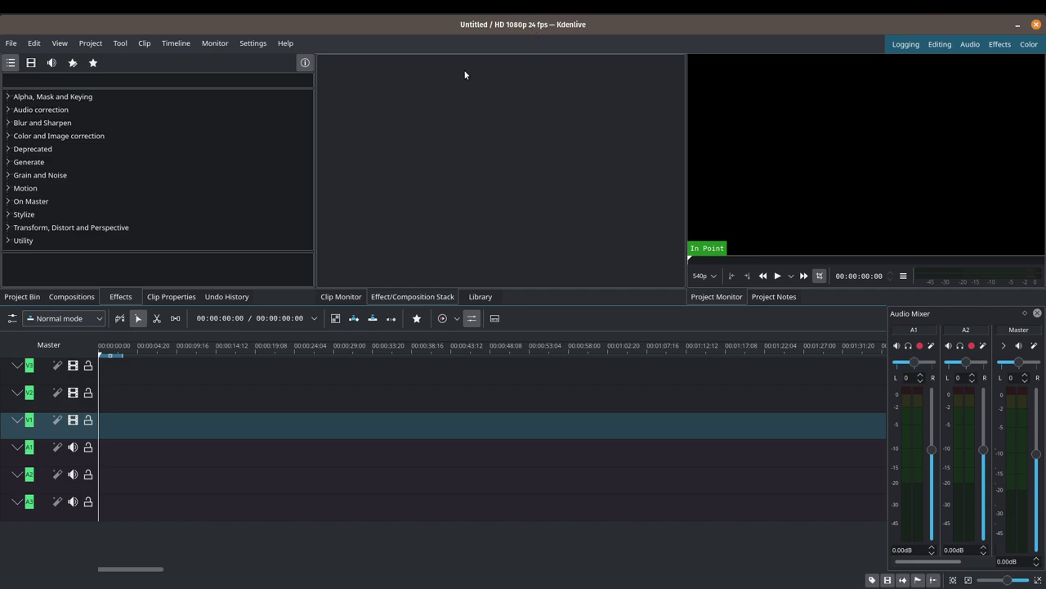
- Switch to the Editing layout and import pexels-pixabay-163036.jpg into the project, declining the new profile
click(940, 47)
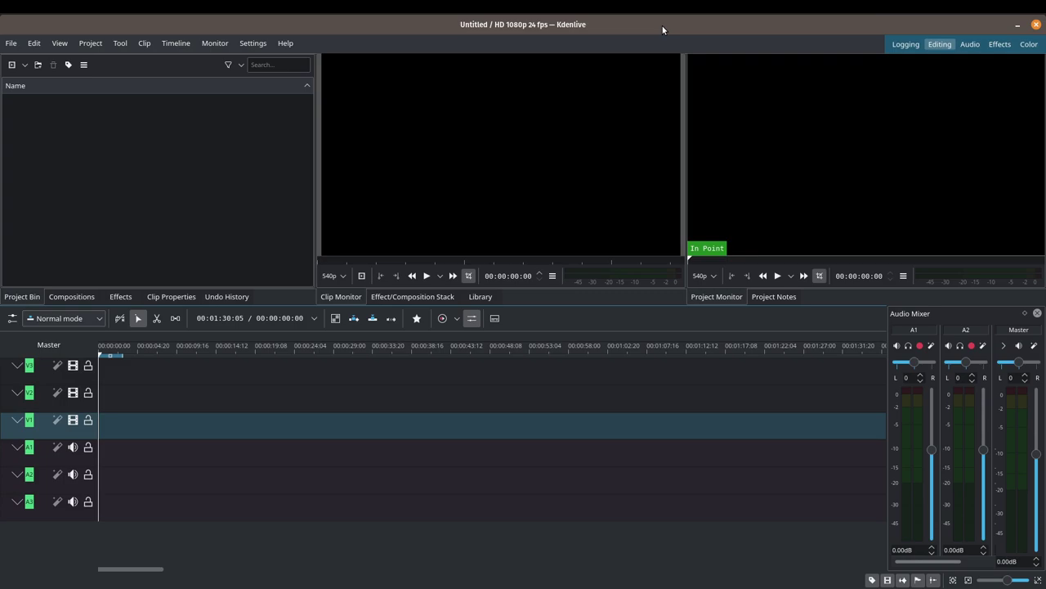
key(alt+Tab)
drag(691, 77, 91, 149)
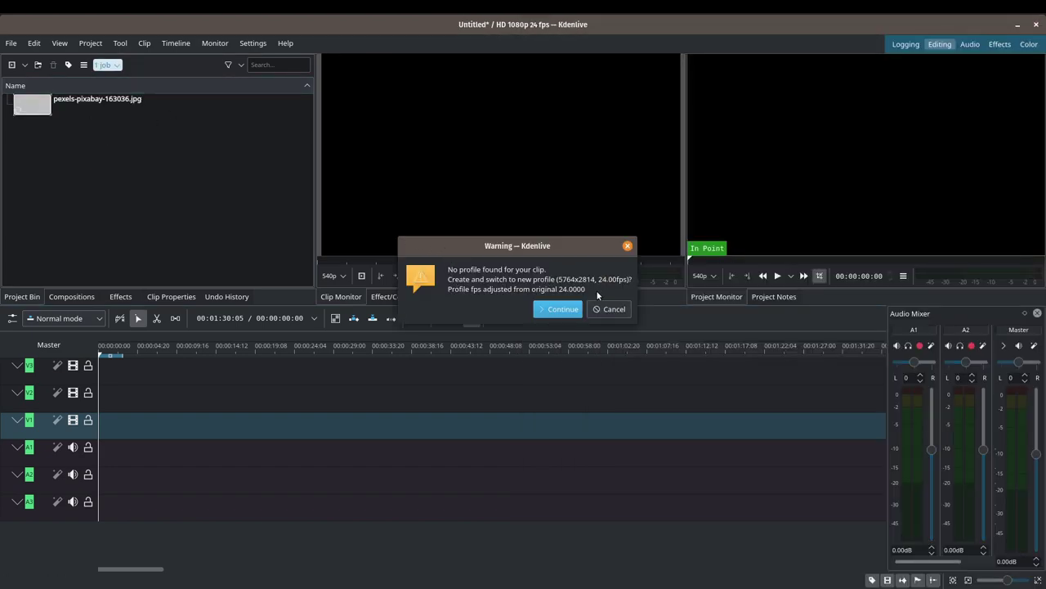
click(611, 308)
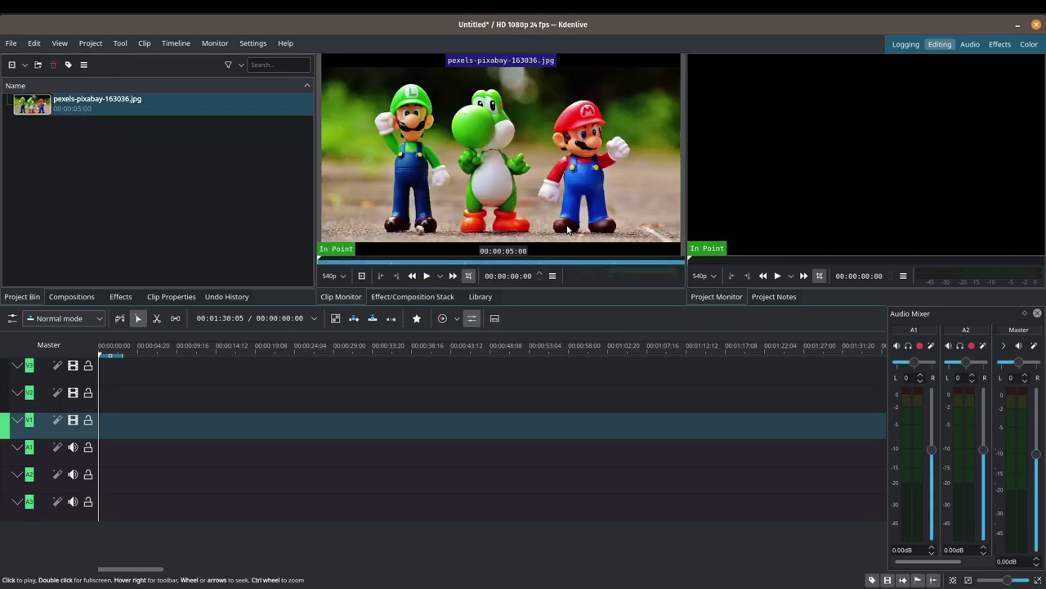
- Place pexels-pixabay-163036.jpg on track V1 and align the clip with the start of the timeline
click(185, 105)
drag(180, 104, 180, 421)
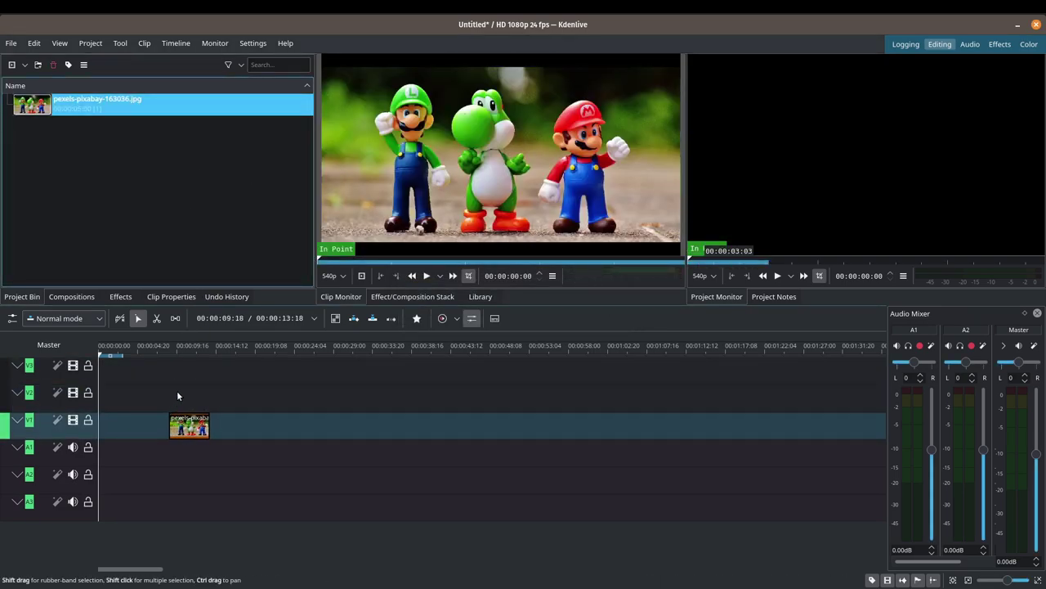
click(177, 390)
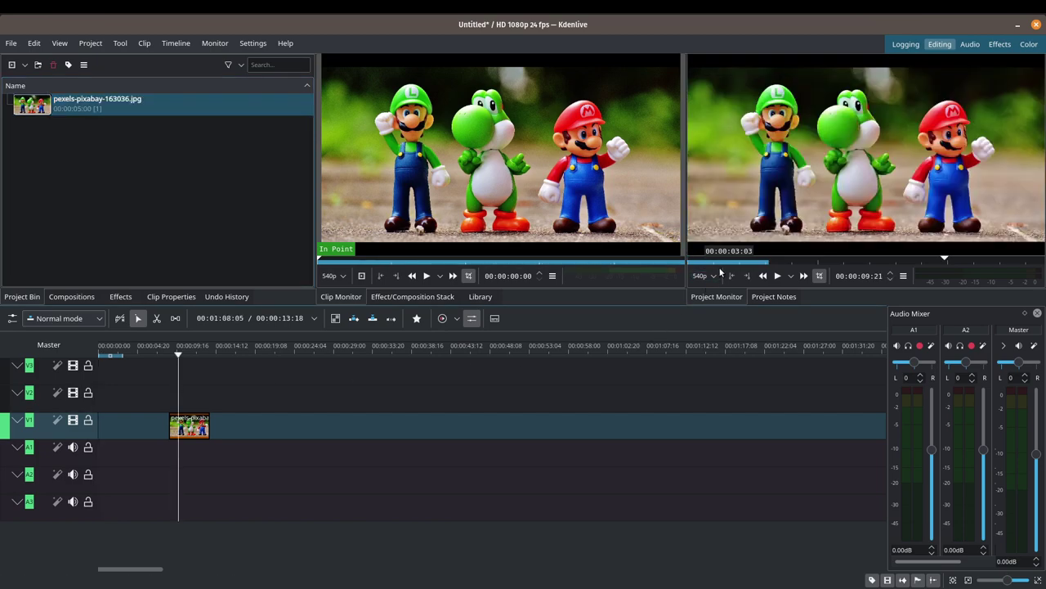
key(space)
key(space)
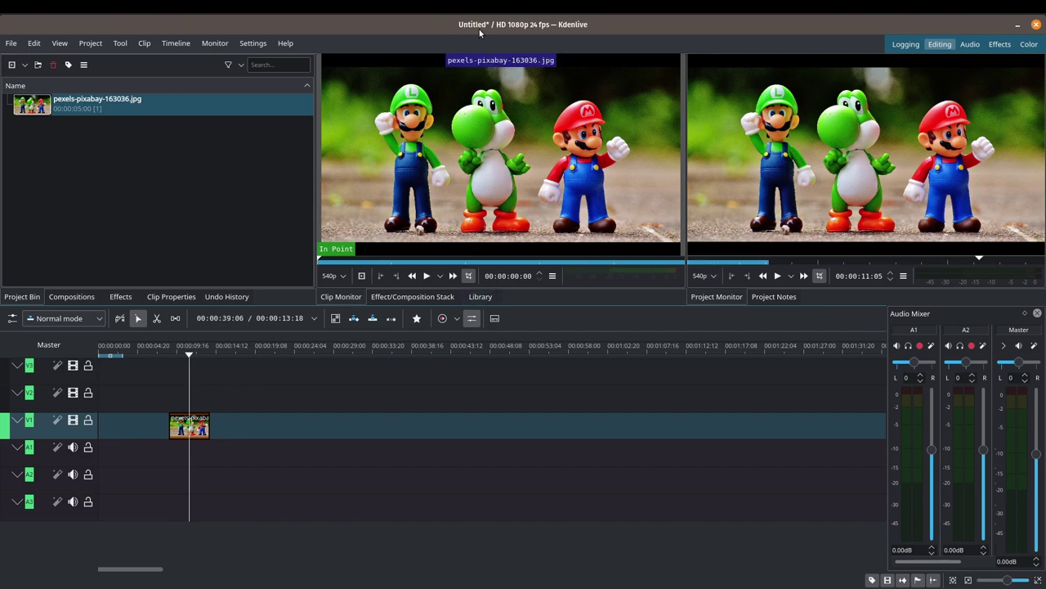
drag(191, 425, 120, 429)
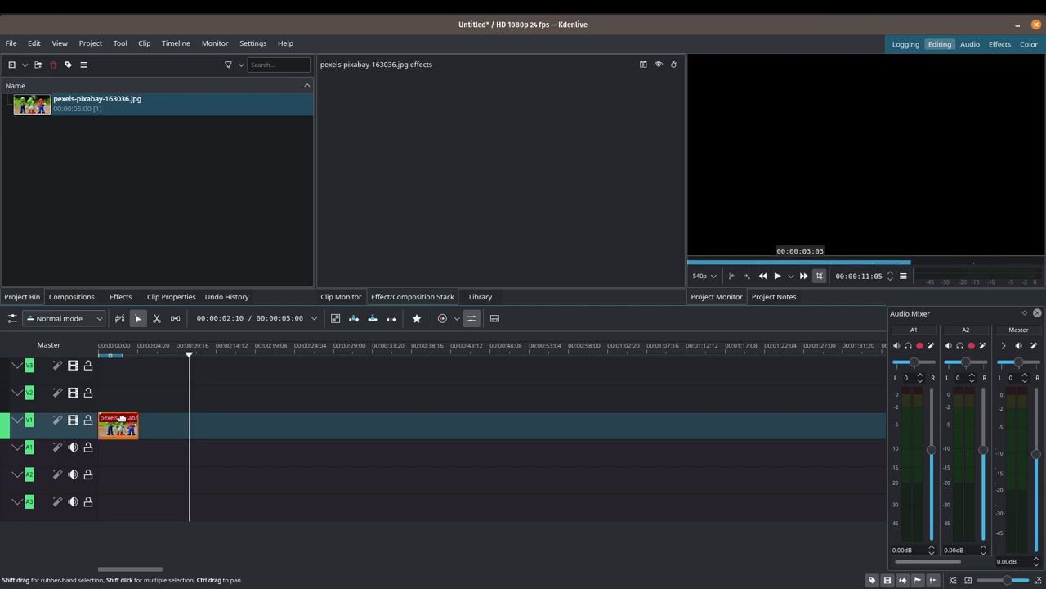
- Preview the image clip, enlarge the timeline view around it, and return the playhead to the first frame
drag(191, 357, 116, 359)
click(778, 275)
click(778, 276)
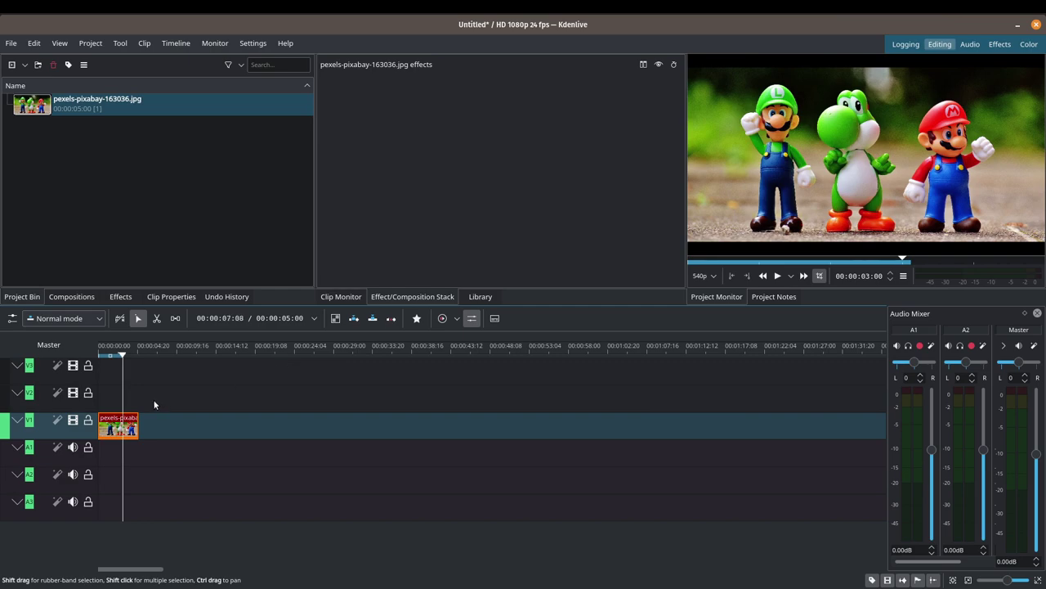
ctrl+scroll(152, 397, up, 3)
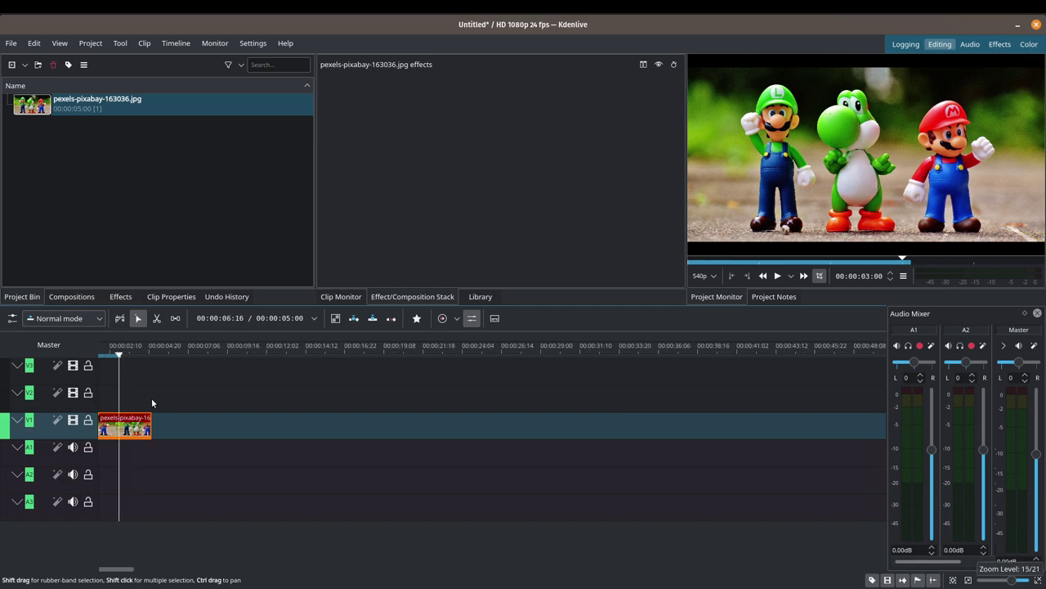
ctrl+scroll(151, 398, up, 2)
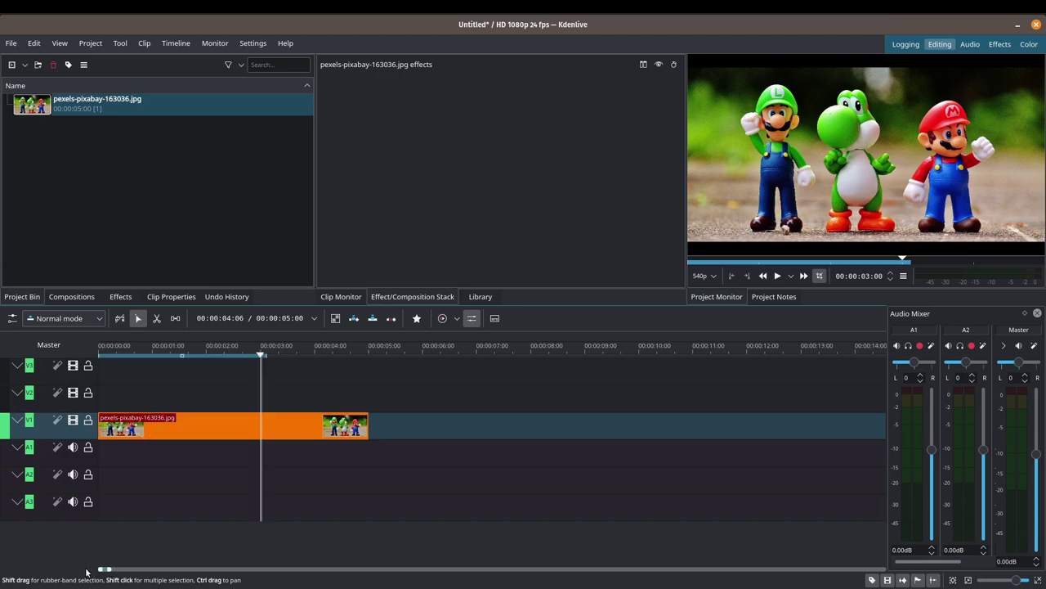
ctrl+scroll(230, 380, up, 1)
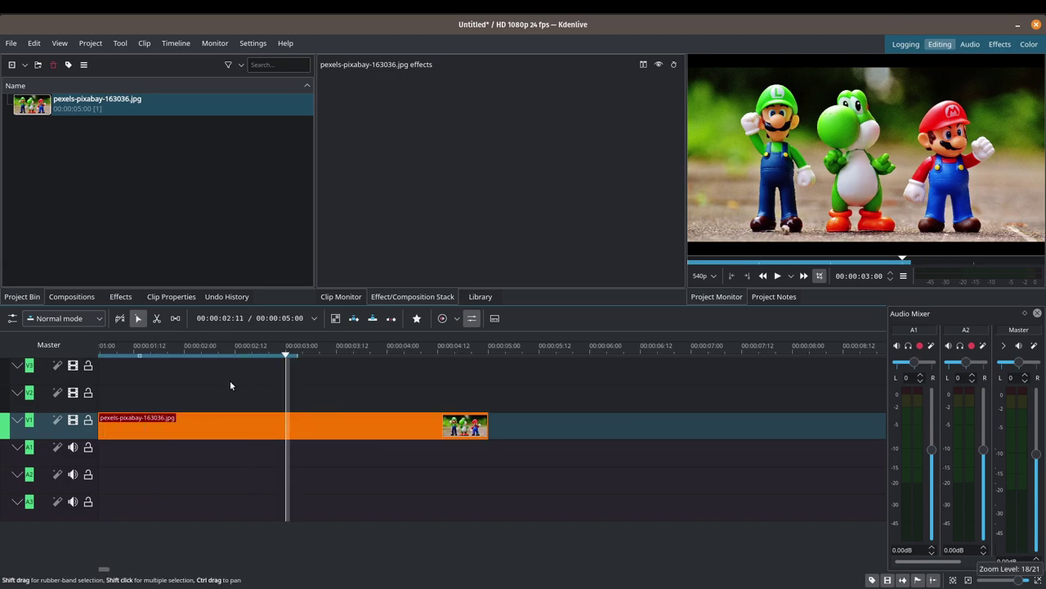
ctrl+scroll(277, 381, up, 1)
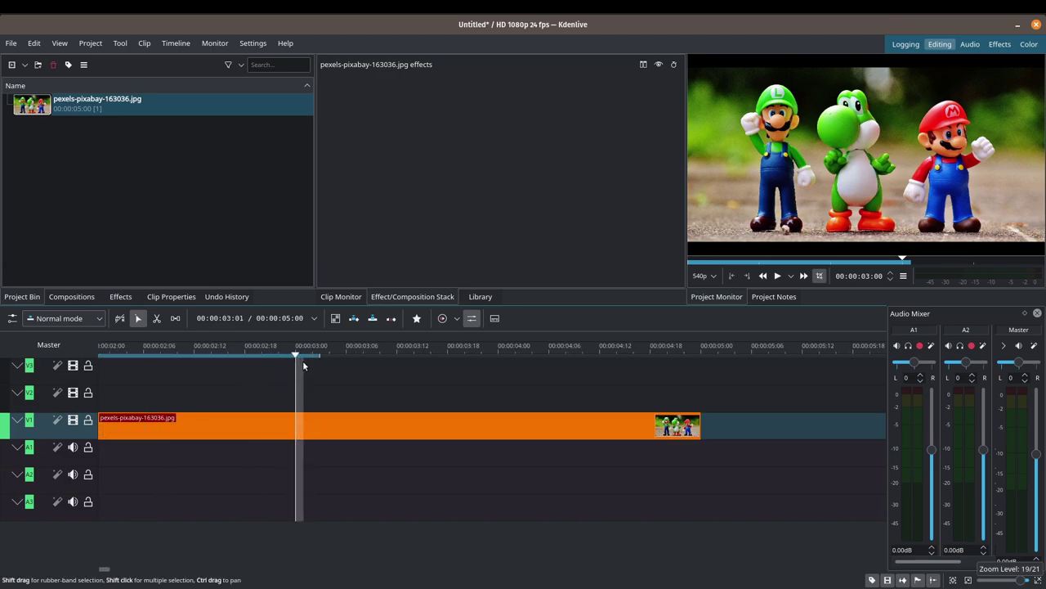
key(Home)
ctrl+scroll(302, 361, down, 1)
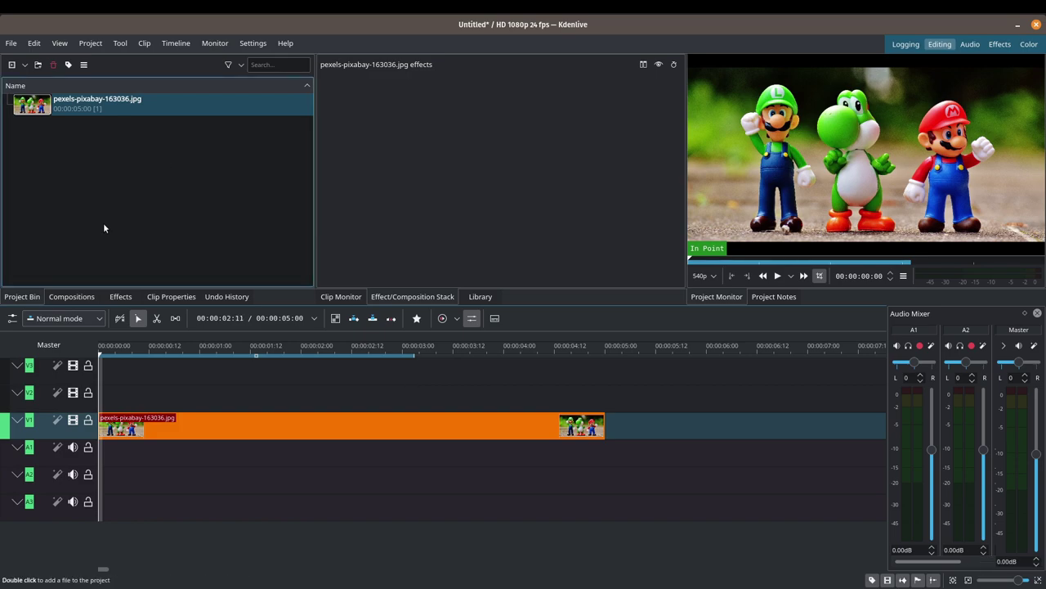
- Search the effects for "trans", apply Transform to the image clip on V1, and check that Effect/Composition Stack is enabled
click(120, 296)
click(155, 81)
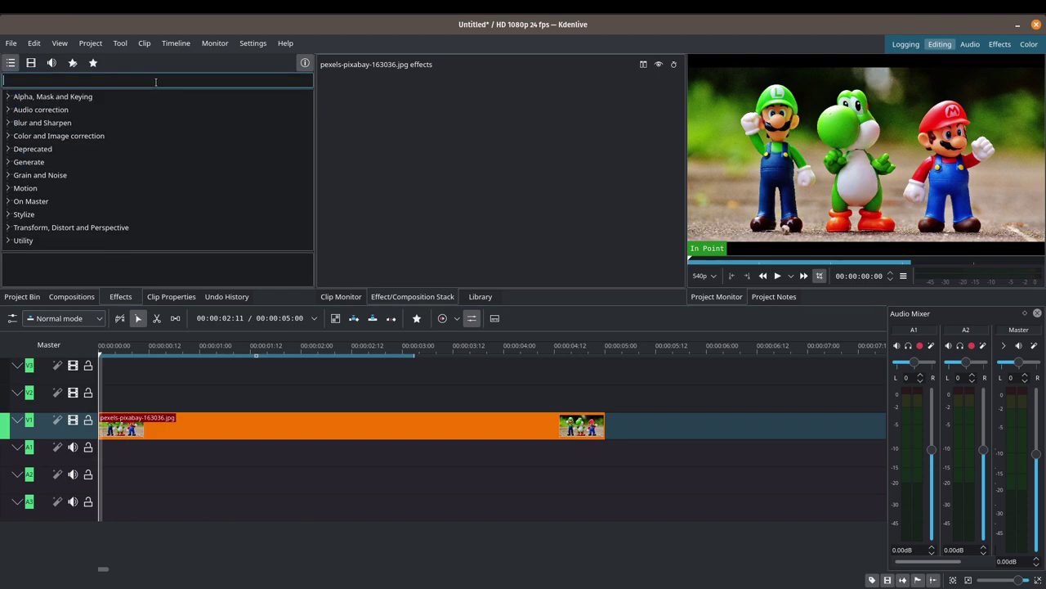
text(trans)
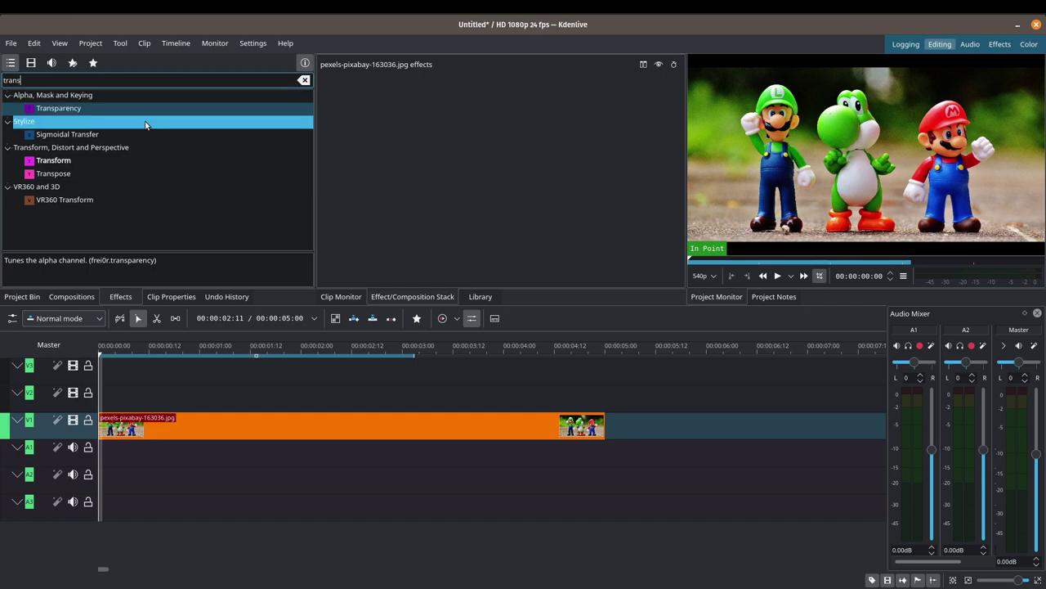
drag(108, 158, 232, 429)
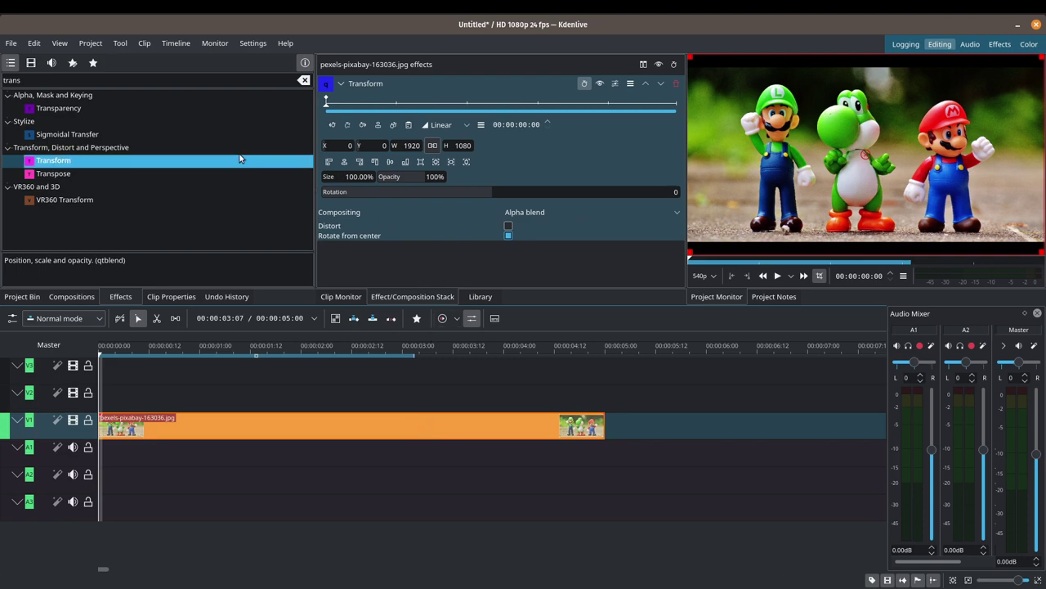
click(68, 46)
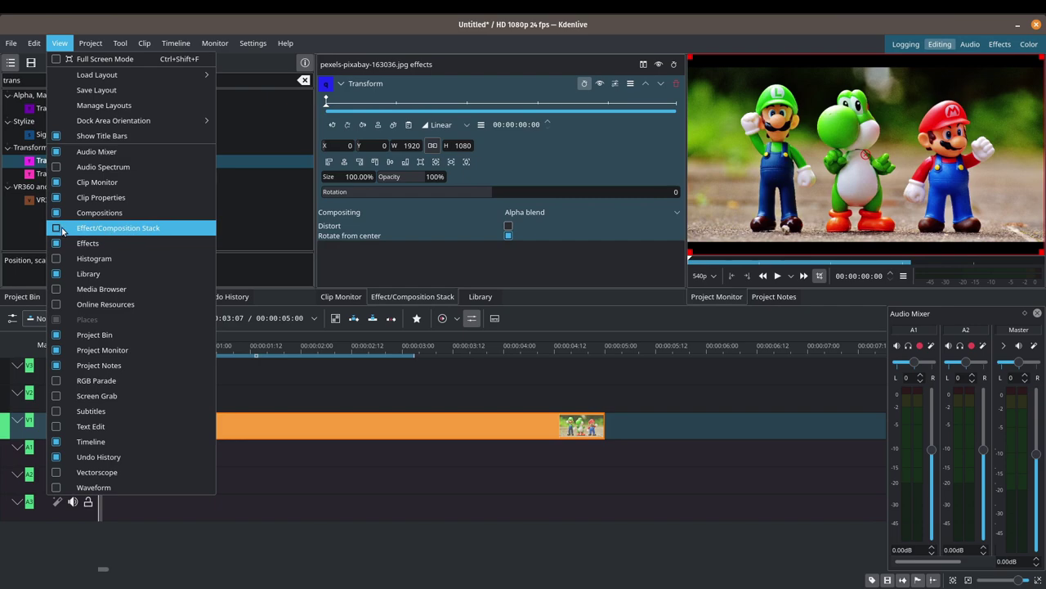
click(62, 47)
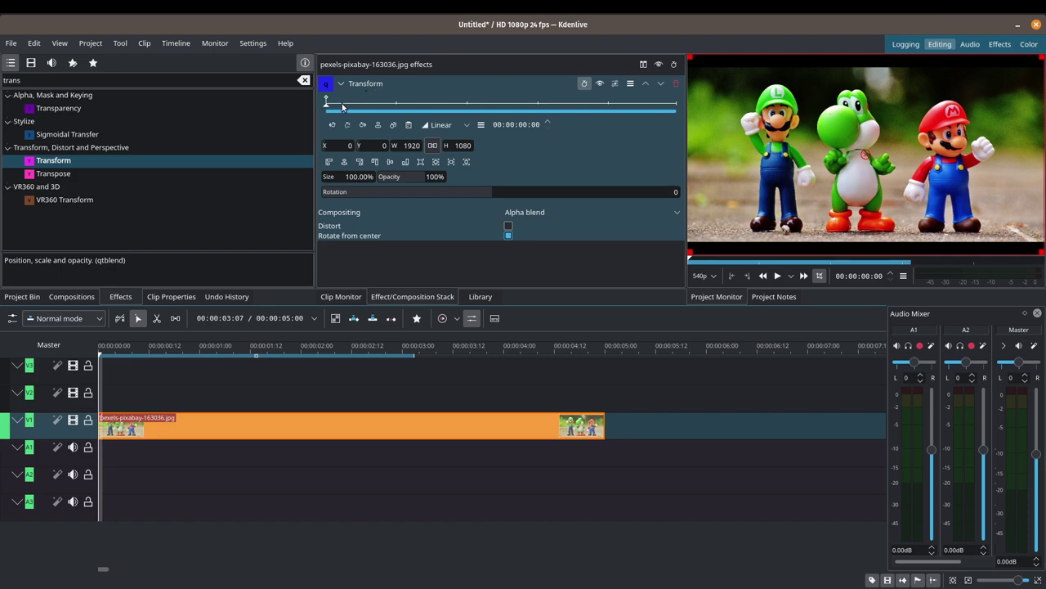
- Scrub through the Transform effect's keyframe ruler and the timeline to examine how their playheads correspond
drag(327, 106, 352, 109)
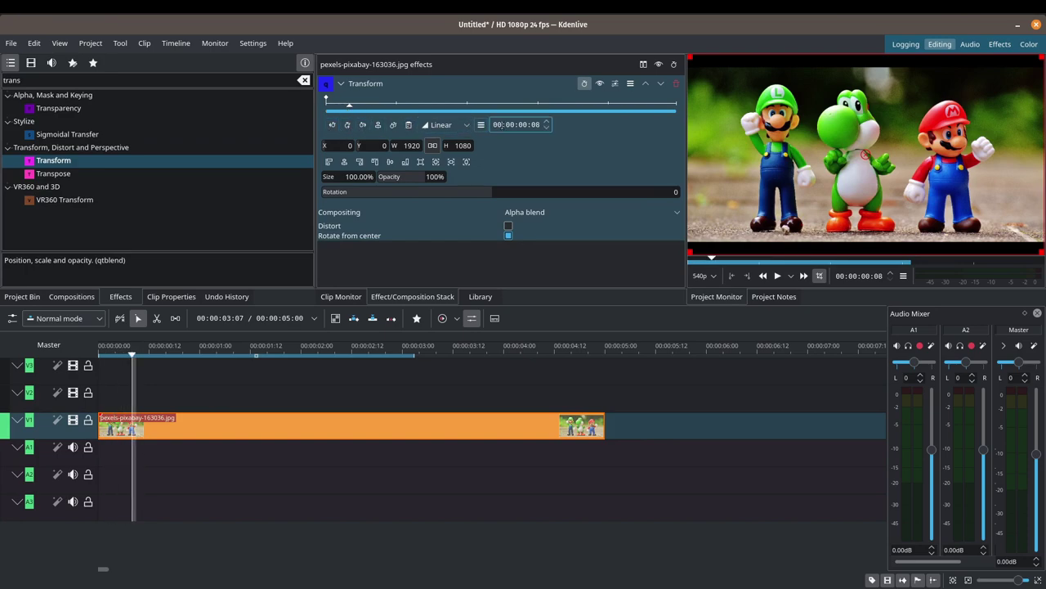
click(328, 106)
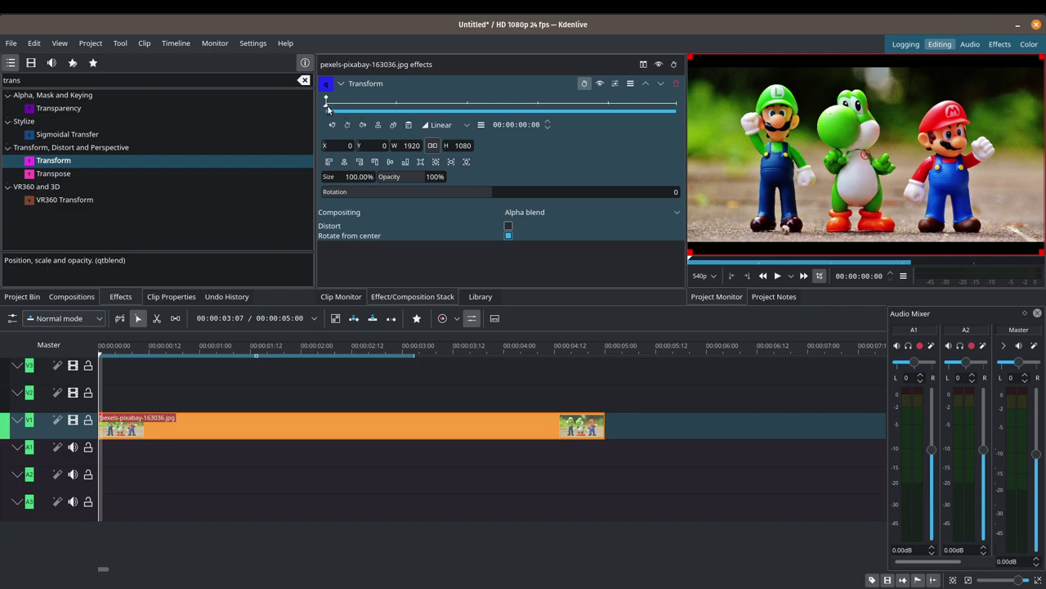
click(330, 110)
drag(331, 110, 422, 108)
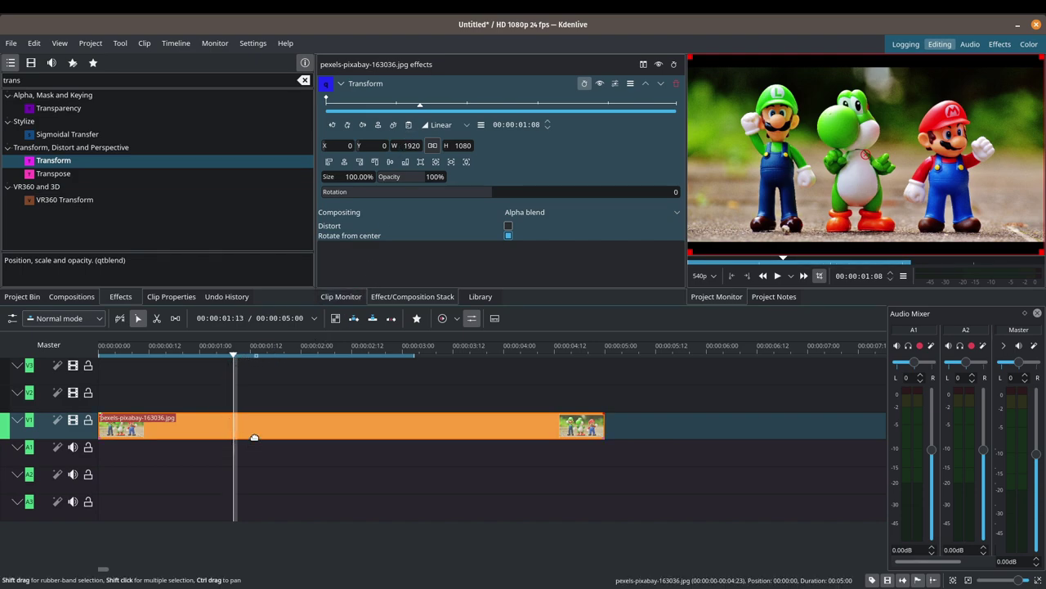
drag(419, 109, 455, 109)
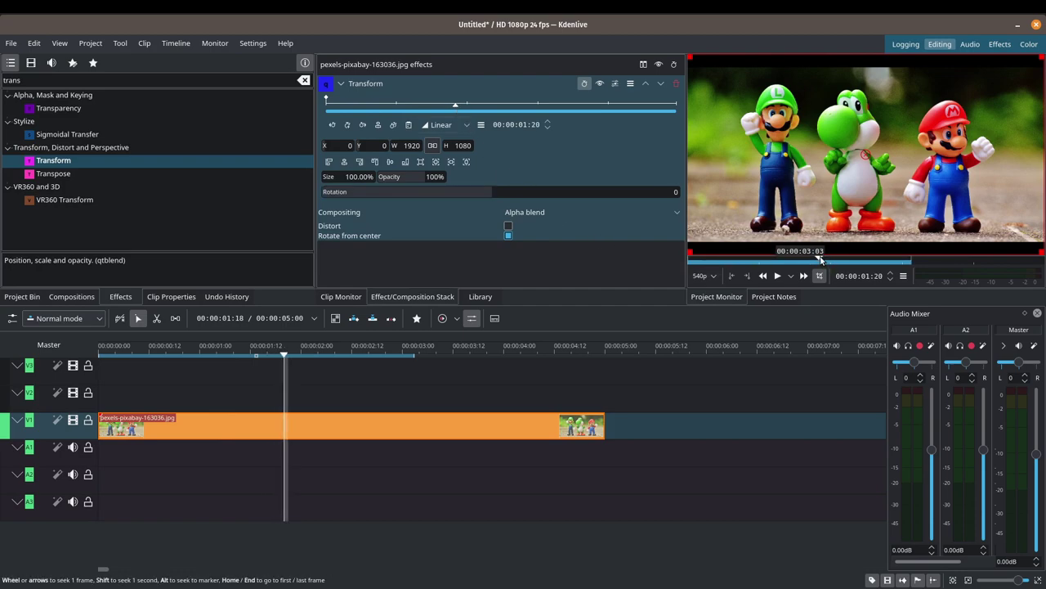
mouse_move(456, 106)
mouse_down()
mouse_move(518, 107)
mouse_move(483, 110)
mouse_up()
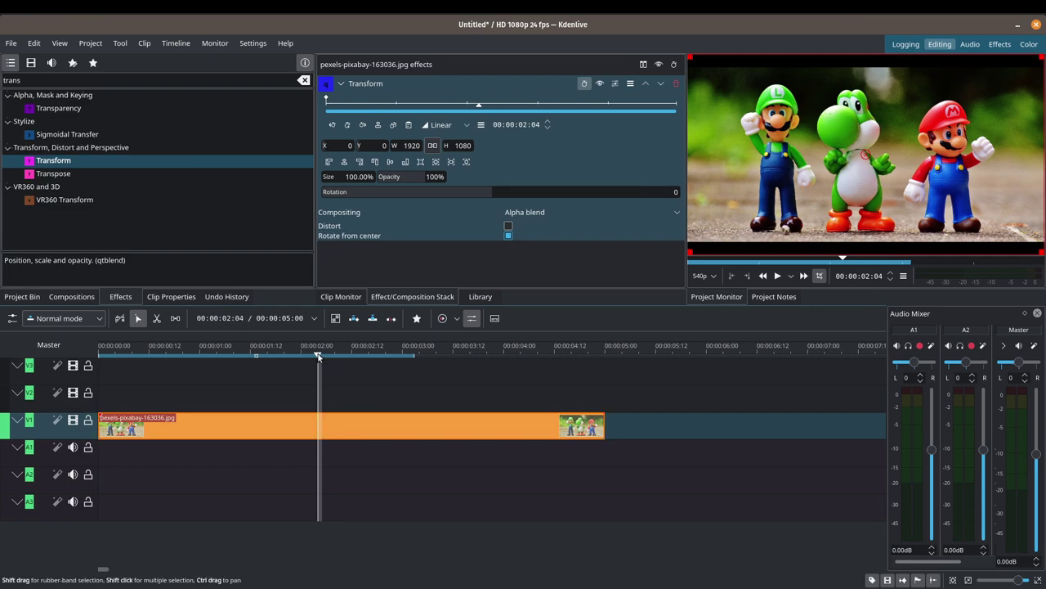
drag(319, 356, 218, 355)
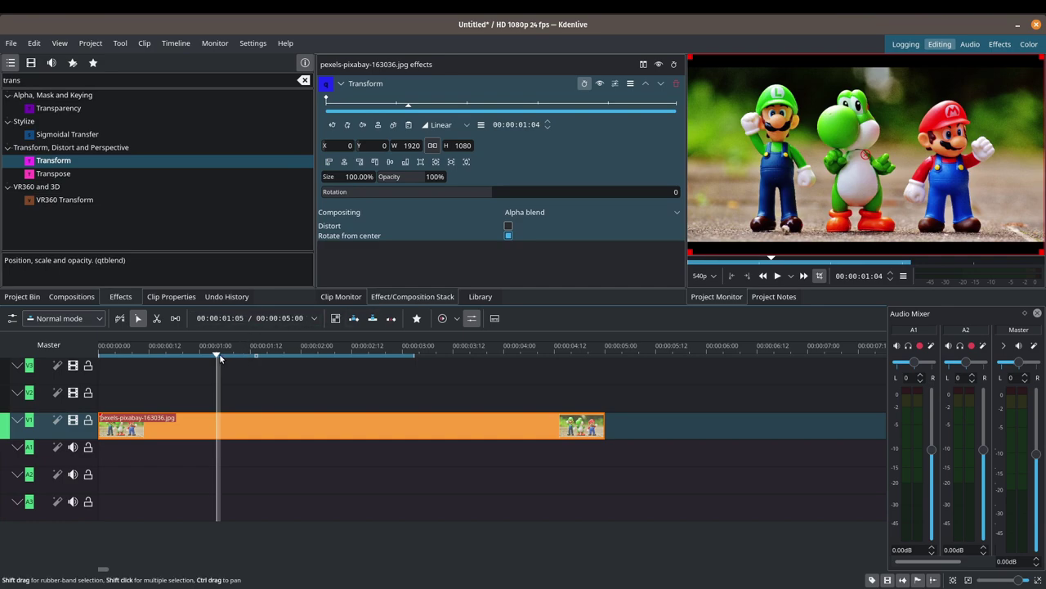
drag(218, 356, 158, 355)
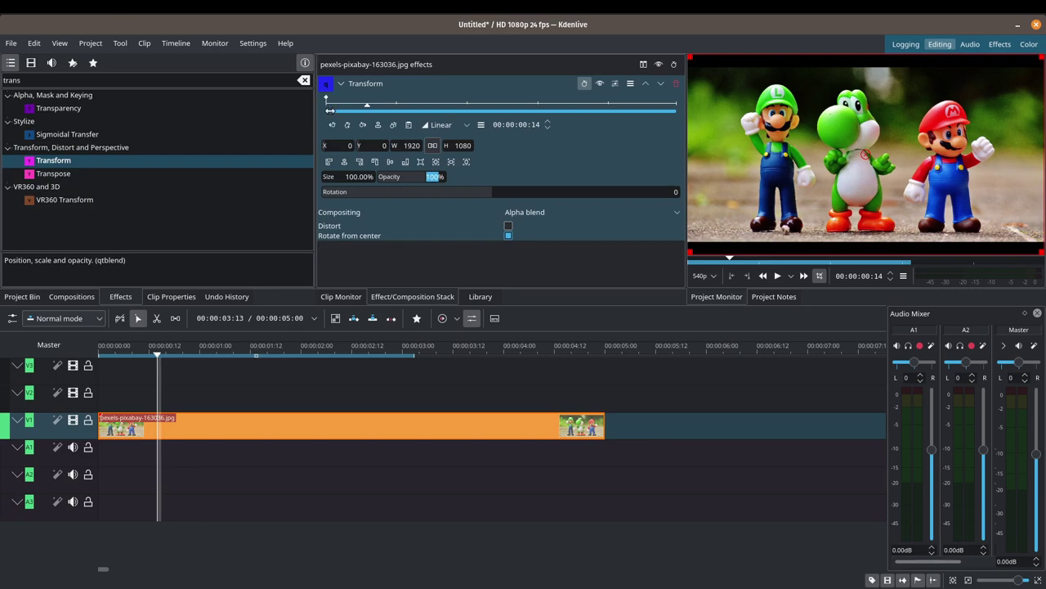
drag(367, 107, 338, 109)
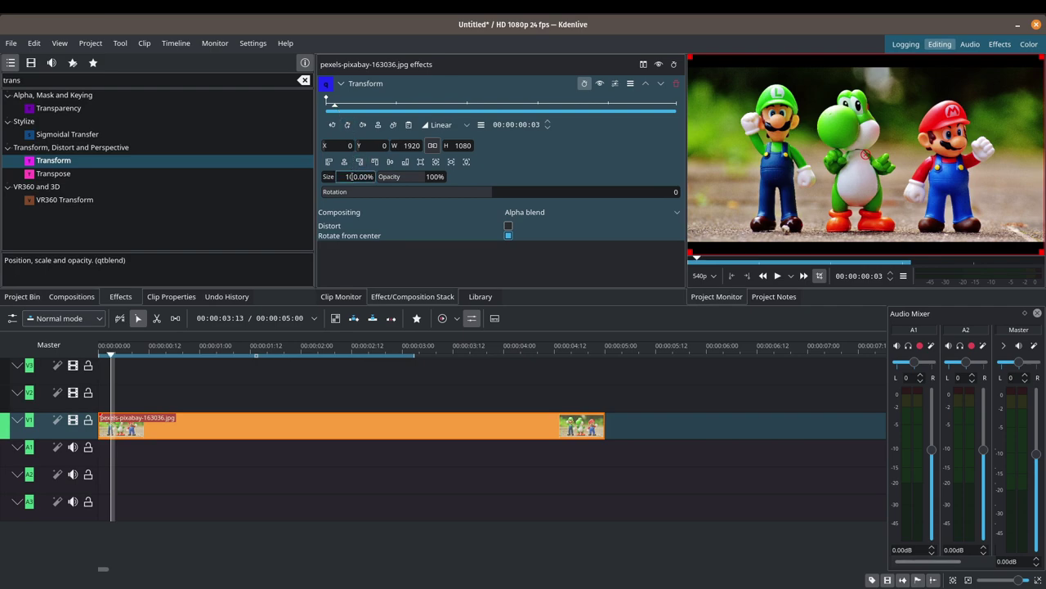
- Try a Transform size of 50%, play the clip to preview it, and restore the size to 100%
drag(350, 177, 330, 169)
key(Tab)
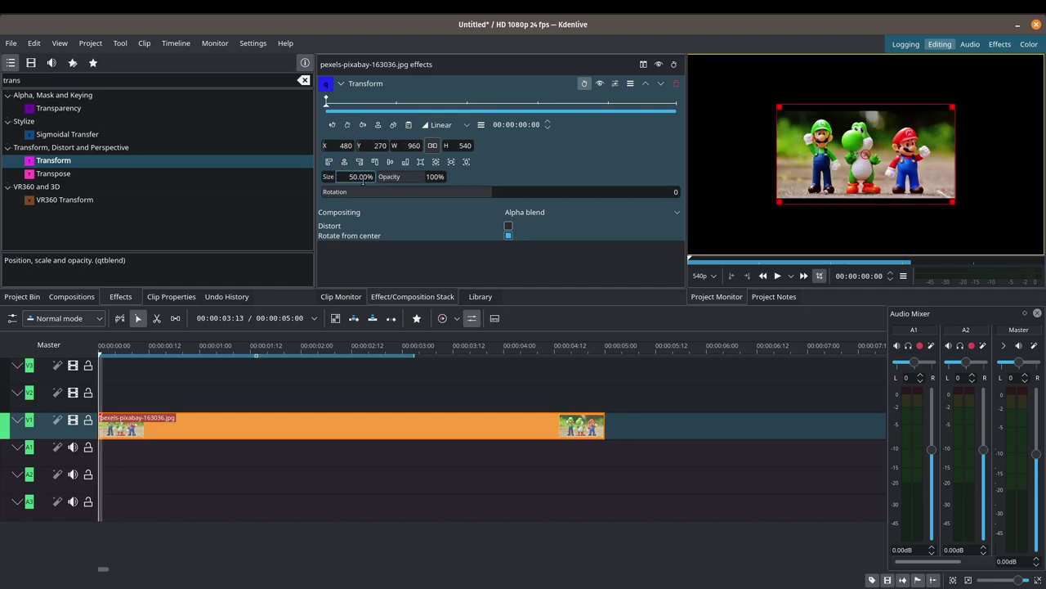
click(778, 276)
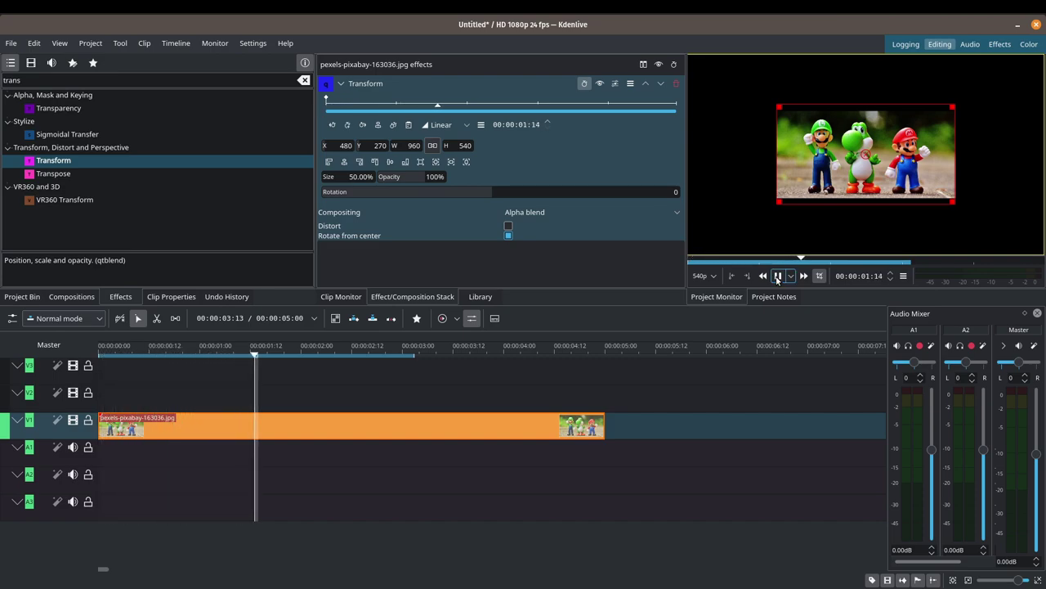
click(777, 277)
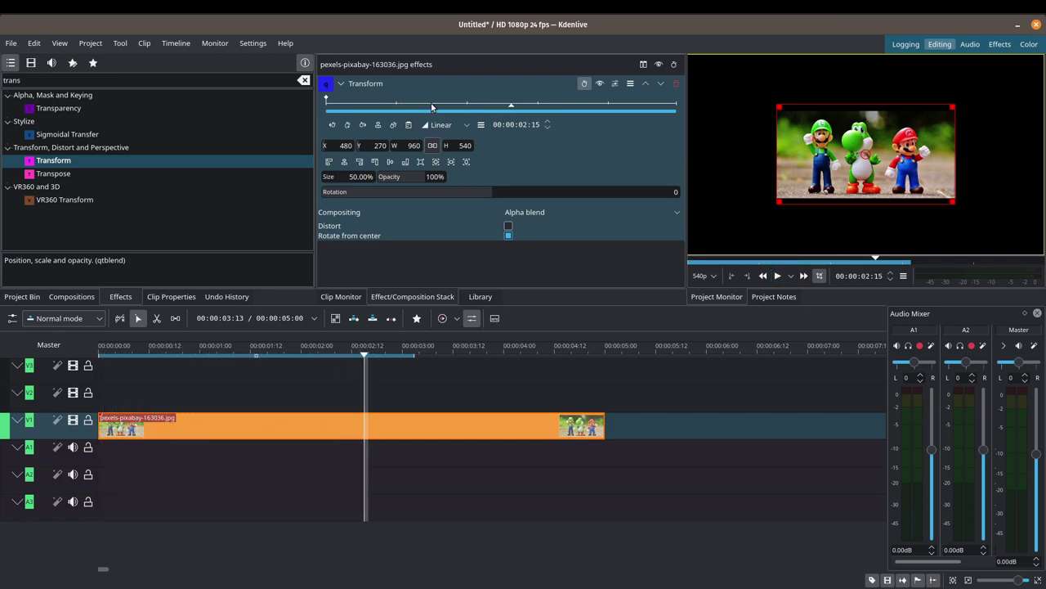
click(342, 176)
key(Tab)
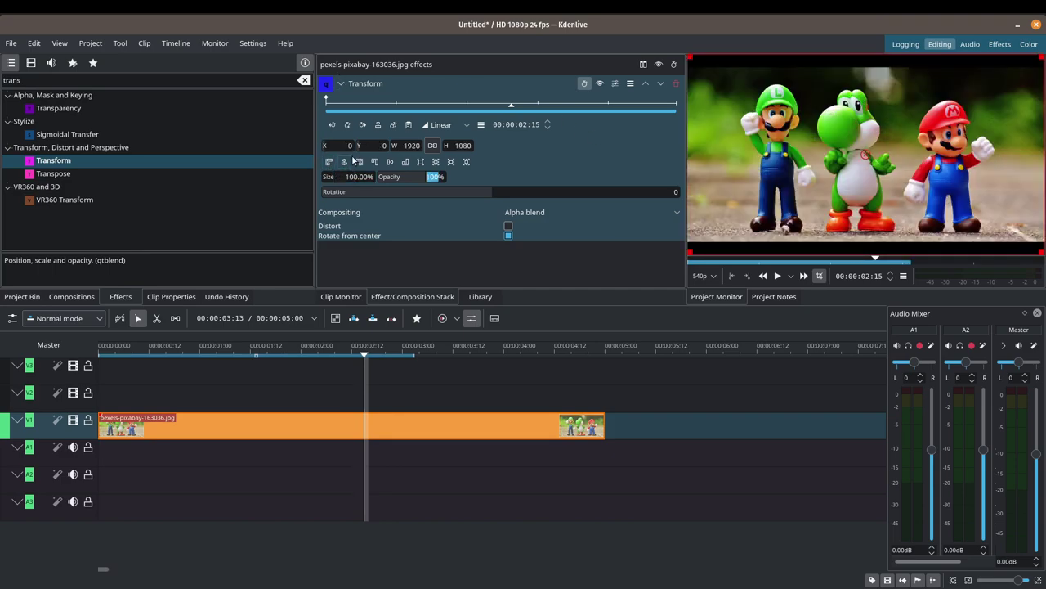
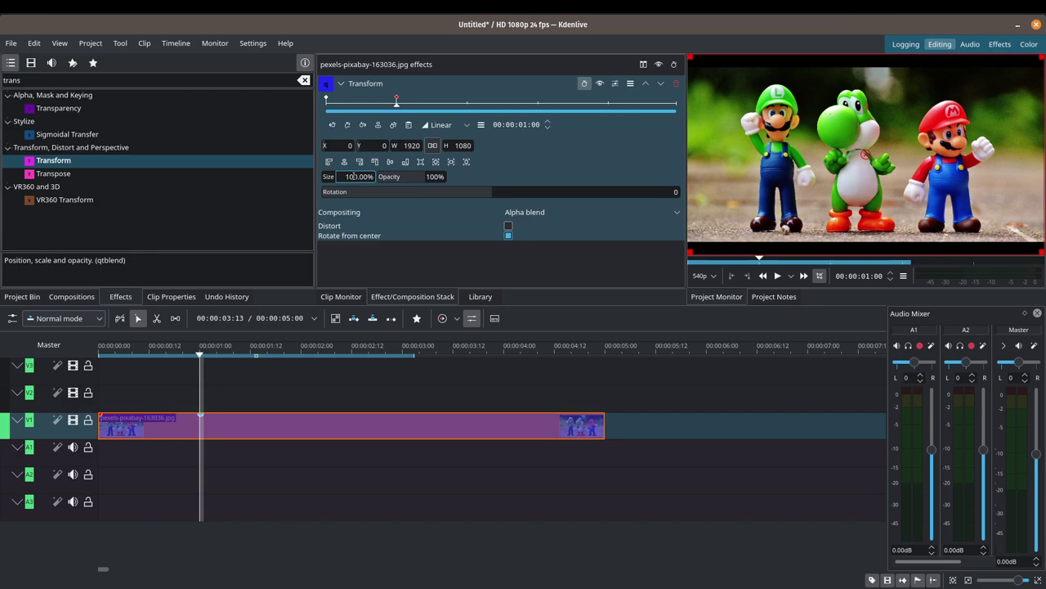
- Set the Transform size to 50% at the 00:00:01:00 keyframe and return to the clip's first frame
drag(352, 177, 339, 173)
text(5)
key(Tab)
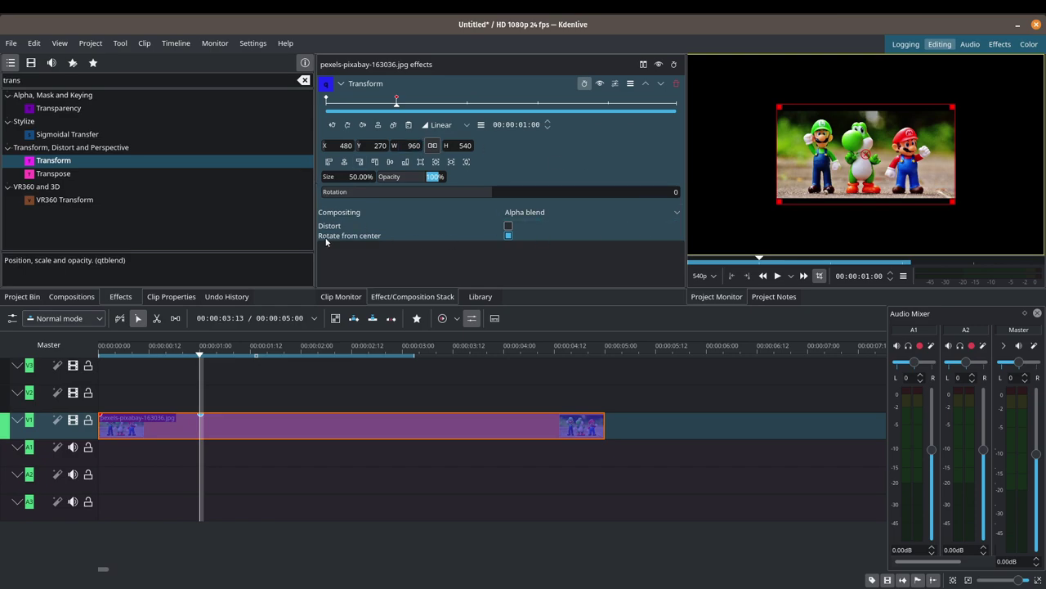
key(Home)
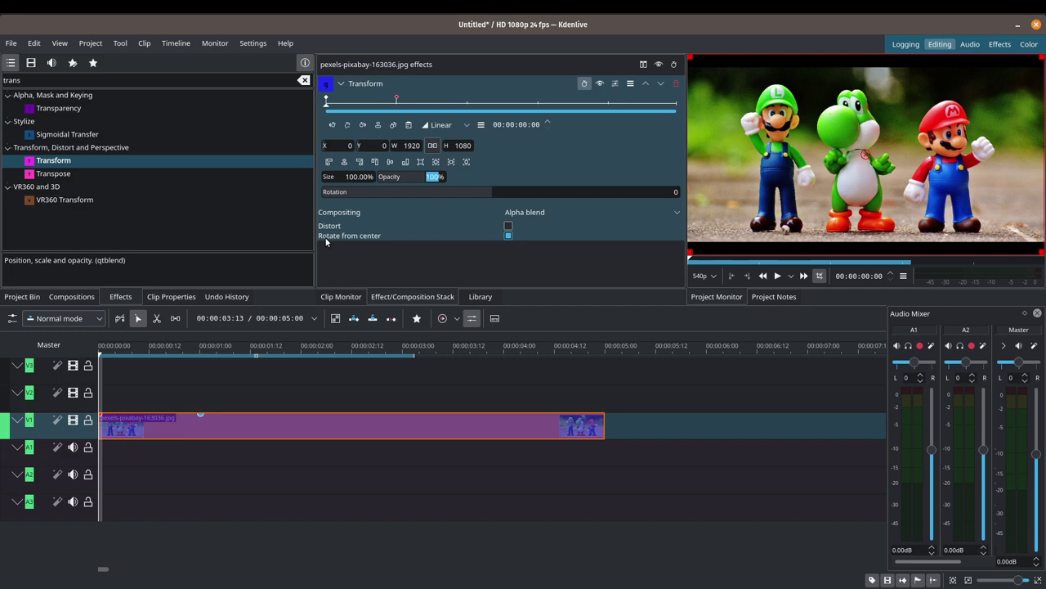
- Play the clip to preview the size animation and return the playhead to the 00:00:01:00 keyframe
key(space)
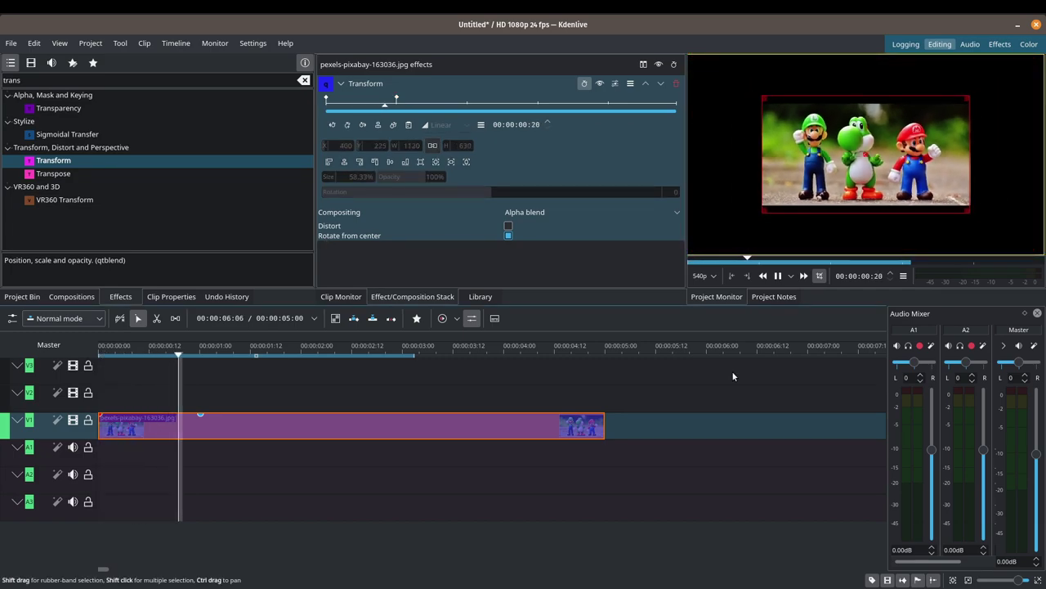
key(space)
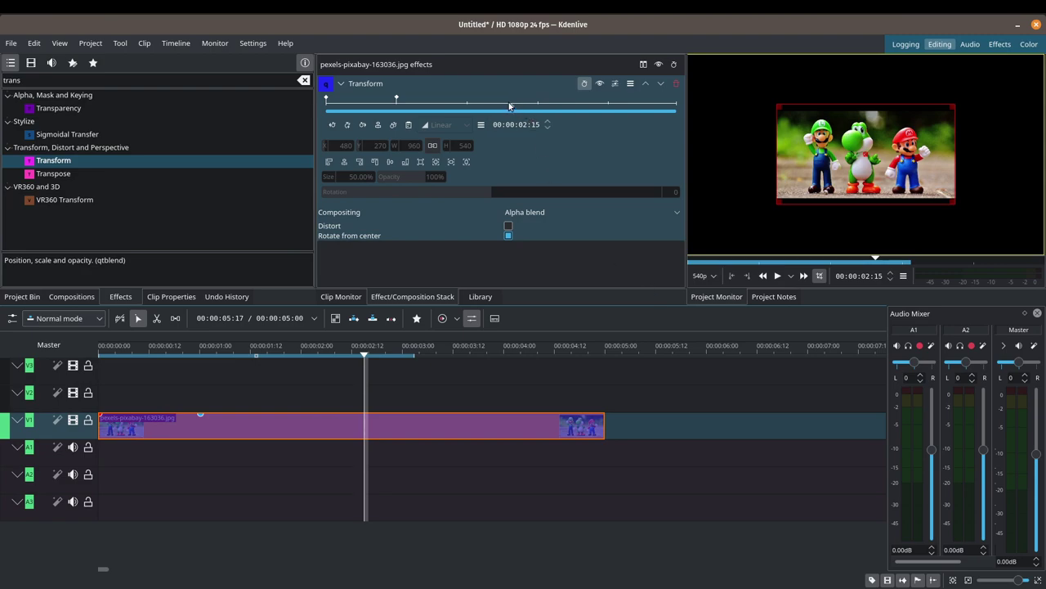
drag(511, 108, 396, 109)
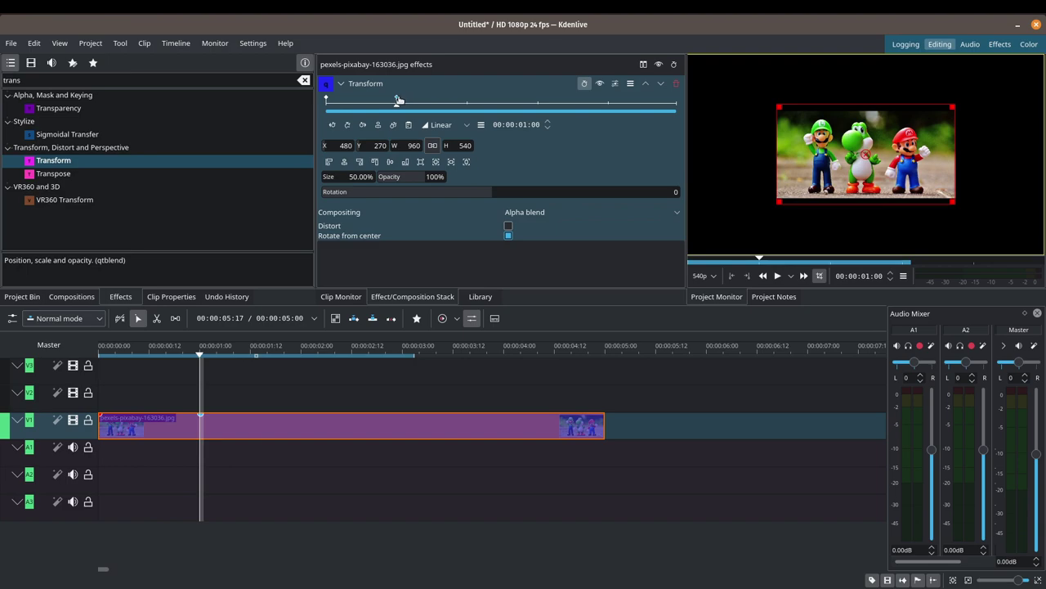
- Try moving the 50% keyframe to 00:00:02:10 and play the clip from its start to preview the timing
click(398, 100)
drag(397, 99, 497, 100)
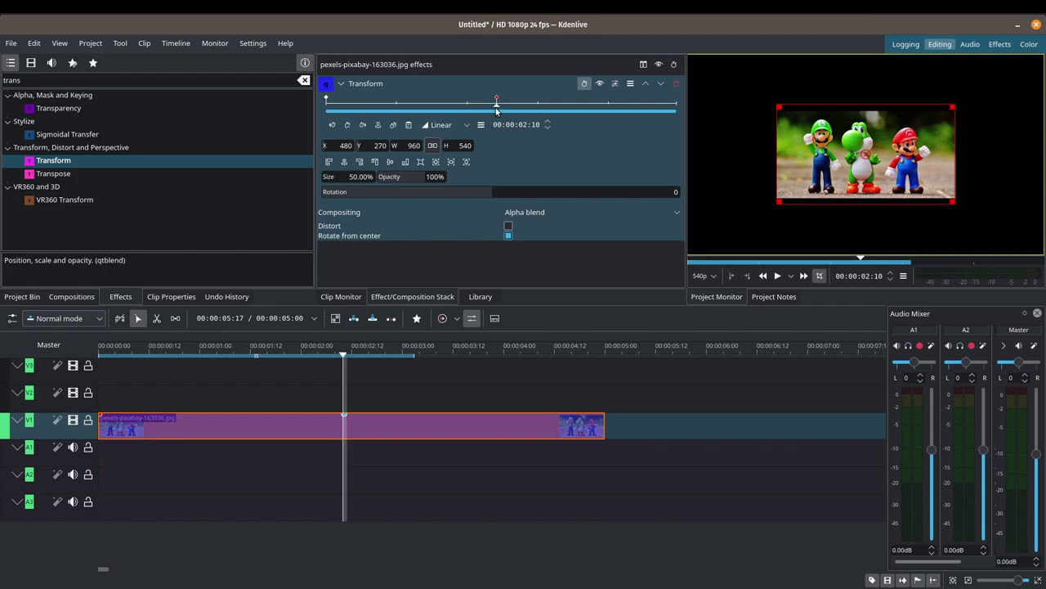
click(99, 370)
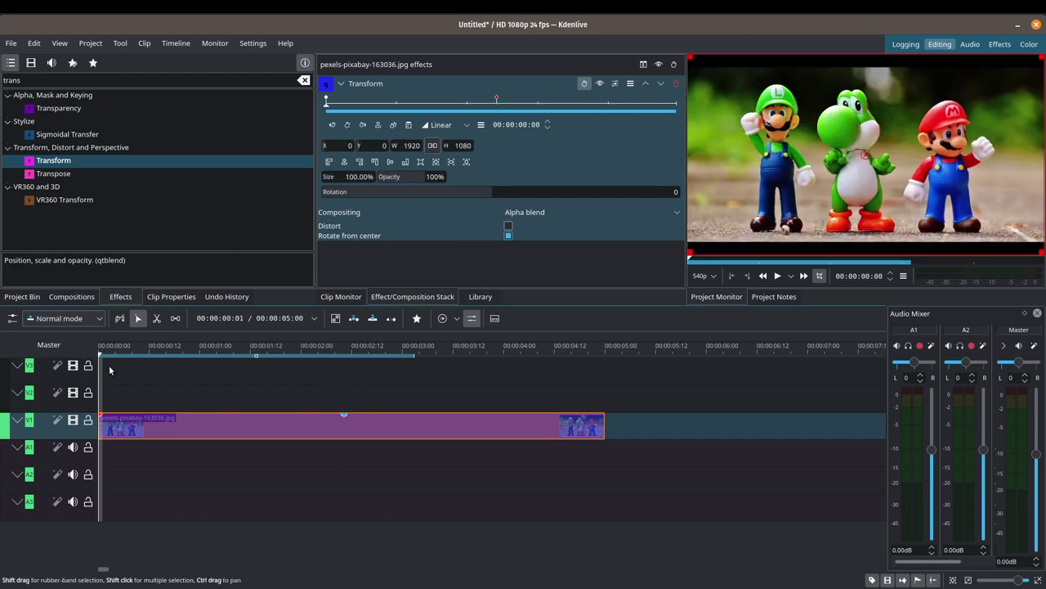
click(777, 275)
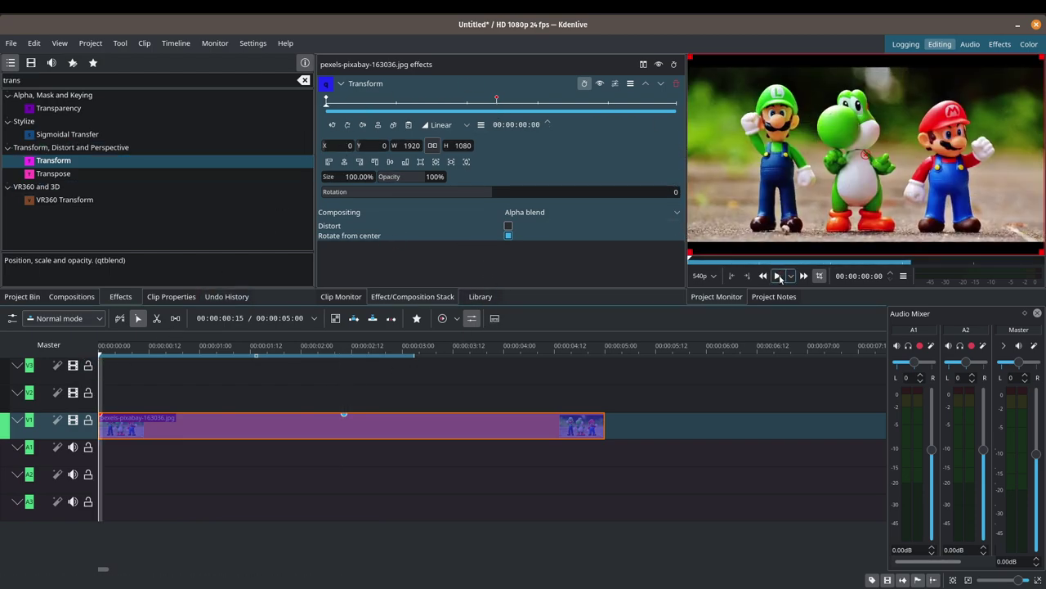
click(777, 275)
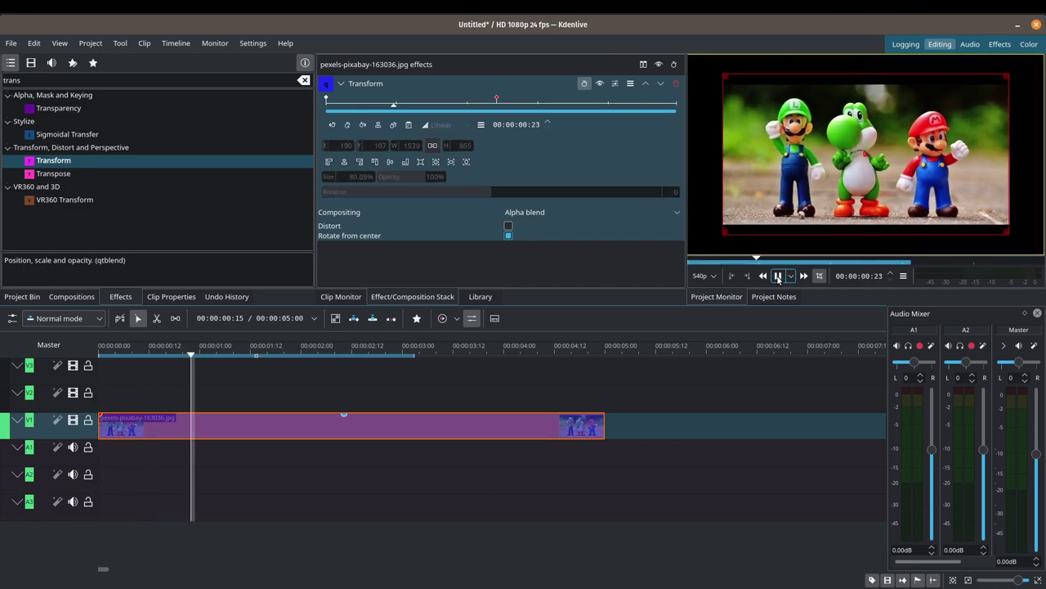
click(778, 276)
- Try the 50% keyframe at 00:00:00:05, preview it from the clip's start, and move the keyframe back to 00:00:01:00
drag(495, 100, 340, 102)
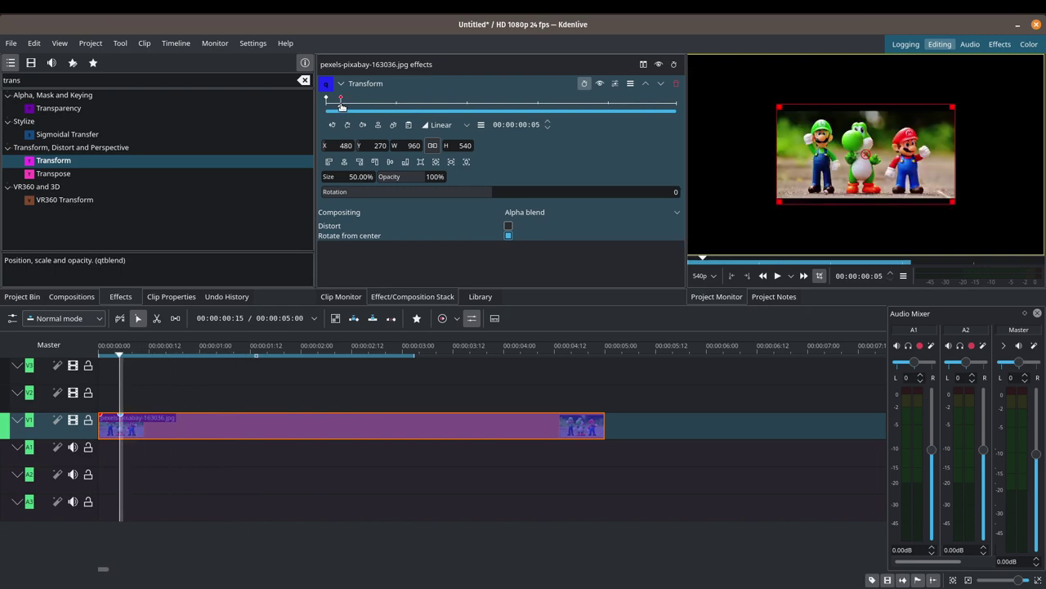
drag(121, 355, 98, 357)
click(781, 276)
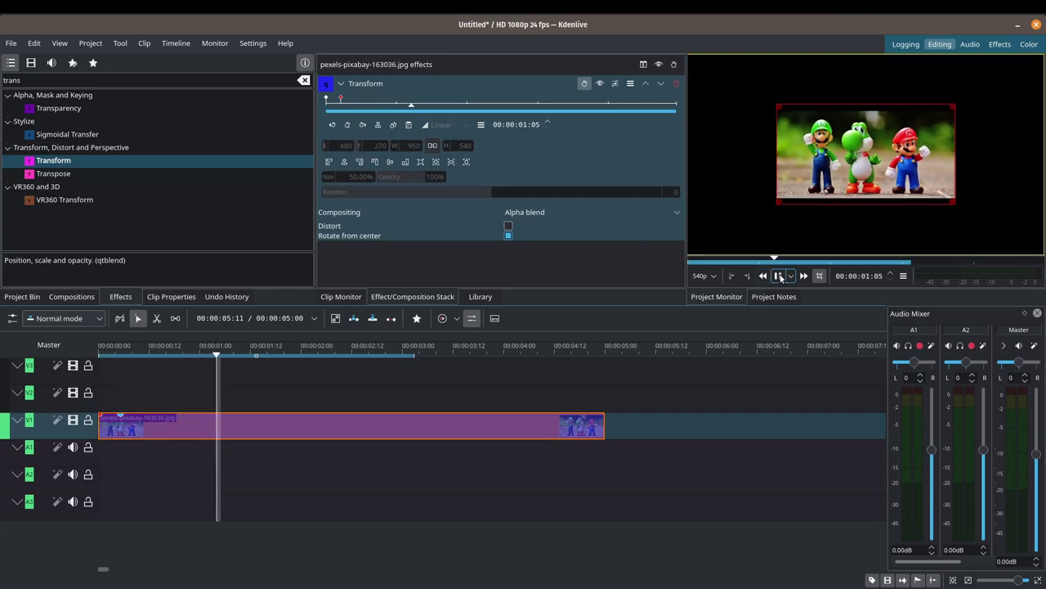
click(780, 277)
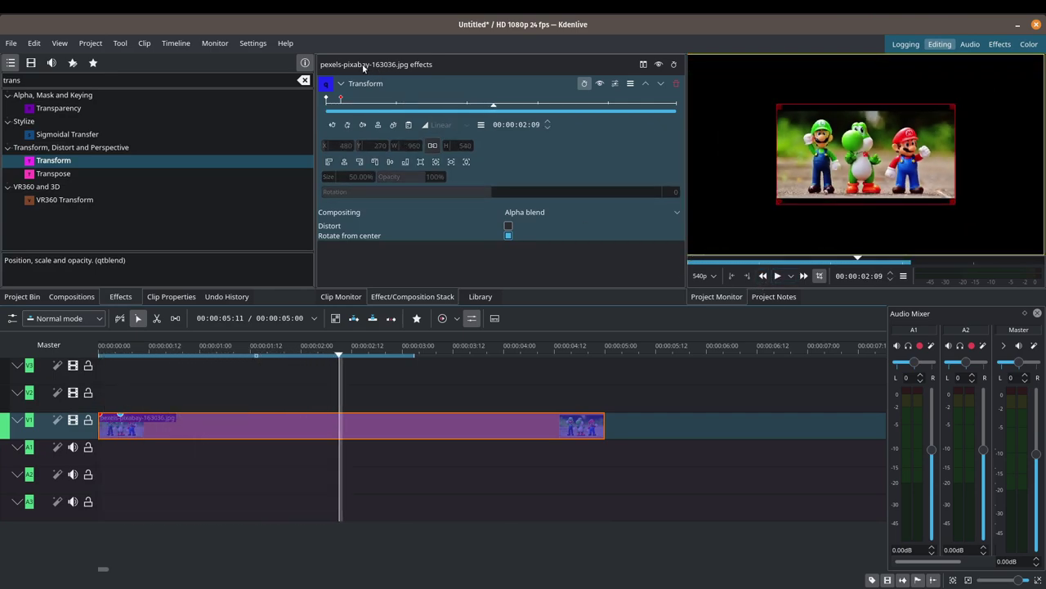
drag(341, 99, 397, 100)
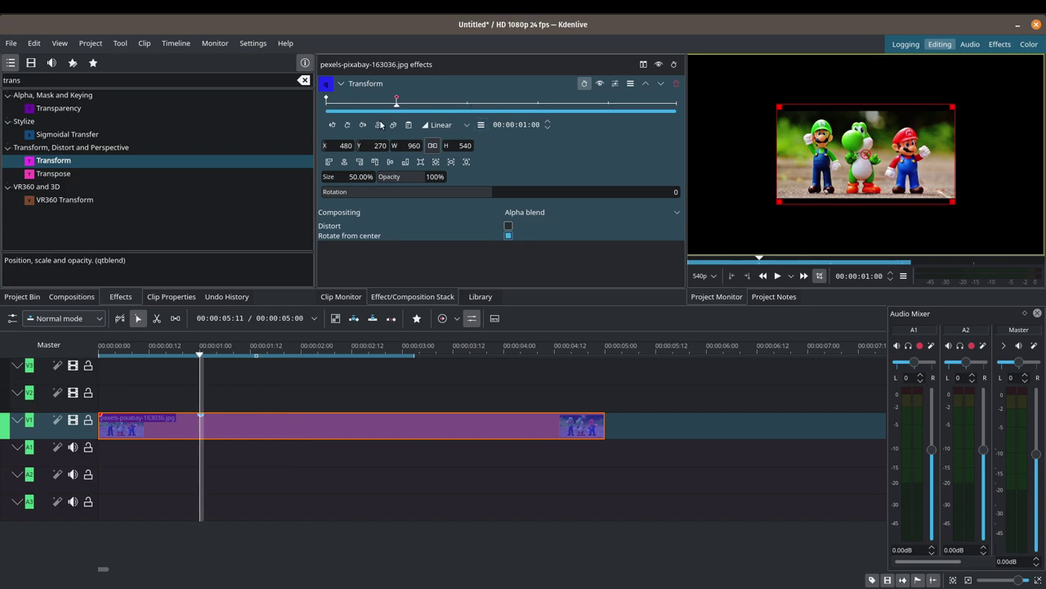
- Step between the Transform effect's two keyframes, scrub to about 00:00:03:14, and reselect the 00:00:01:00 keyframe
click(333, 125)
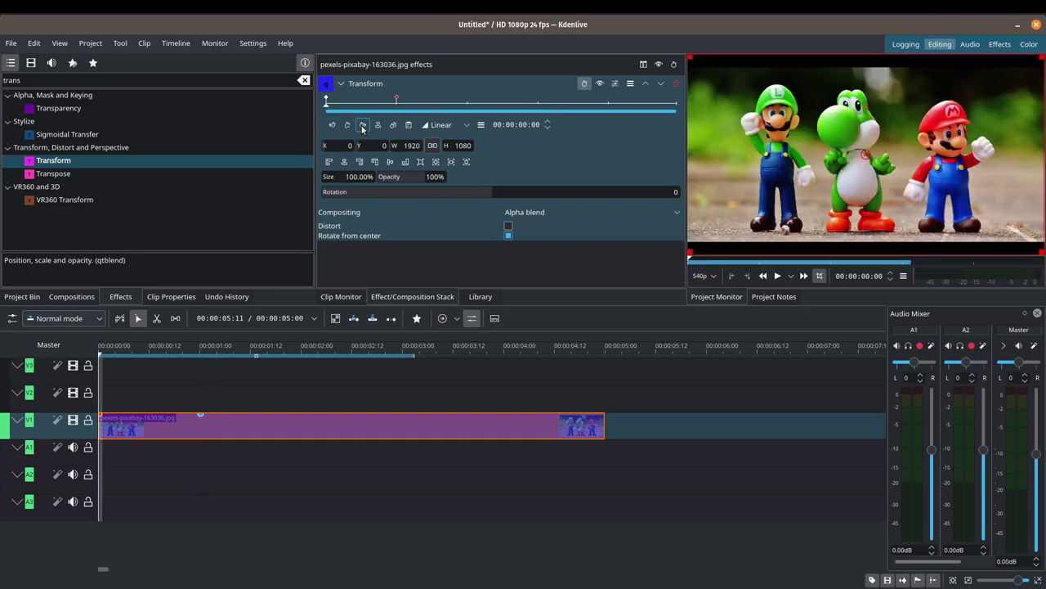
click(363, 125)
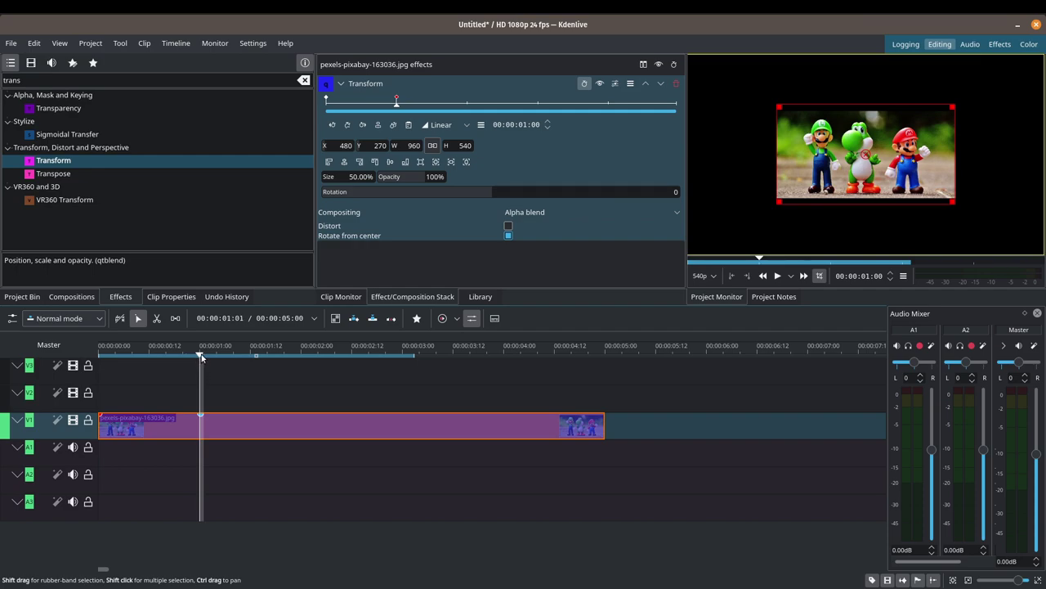
drag(201, 356, 465, 367)
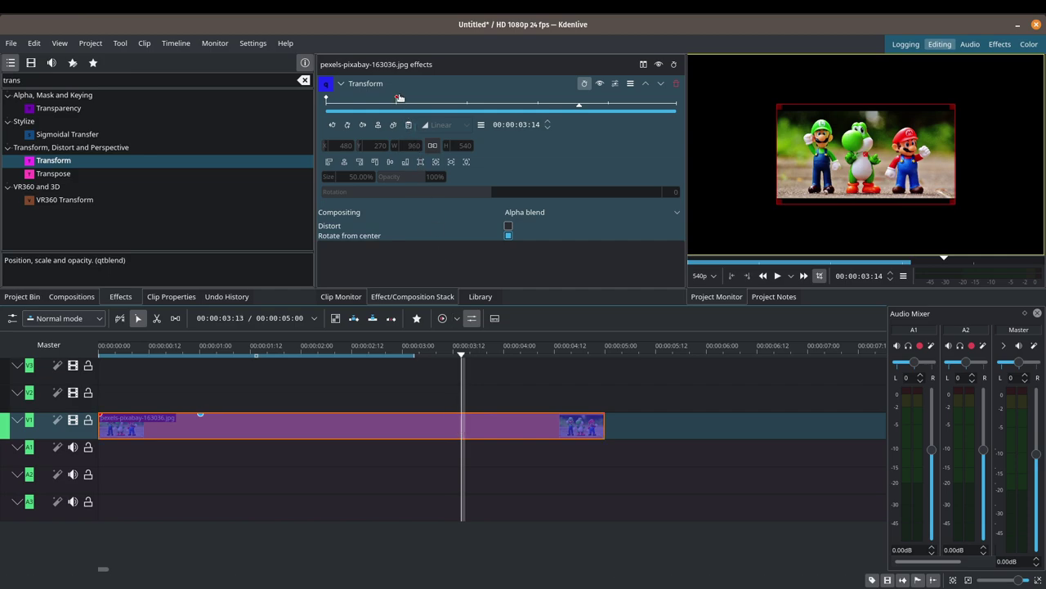
click(397, 98)
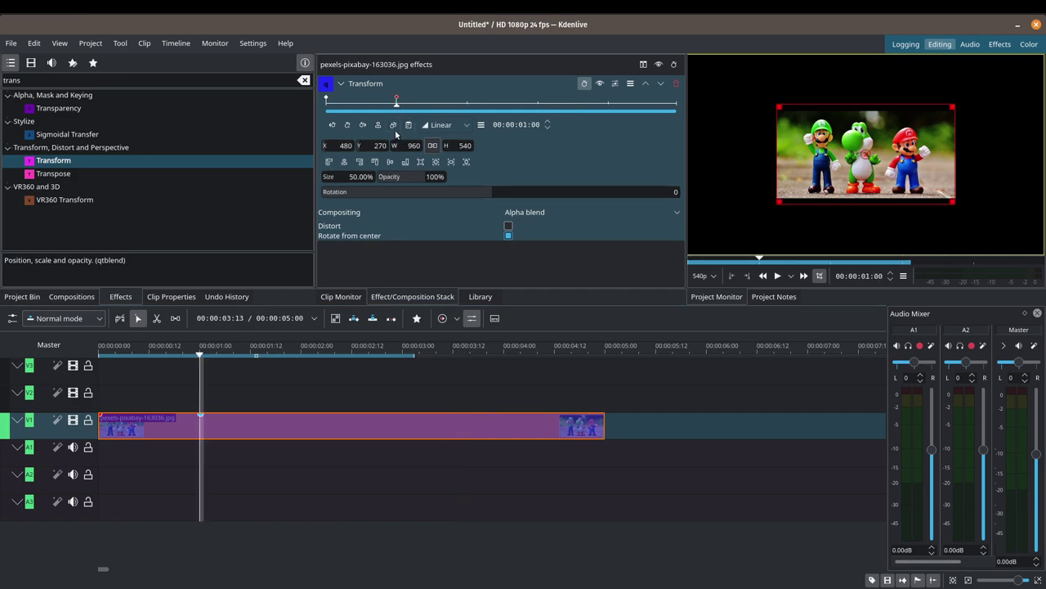
- Try moving the selected keyframe to the playhead at 00:00:03:19, and move it back to the playhead at 00:00:01:00
drag(200, 357, 483, 369)
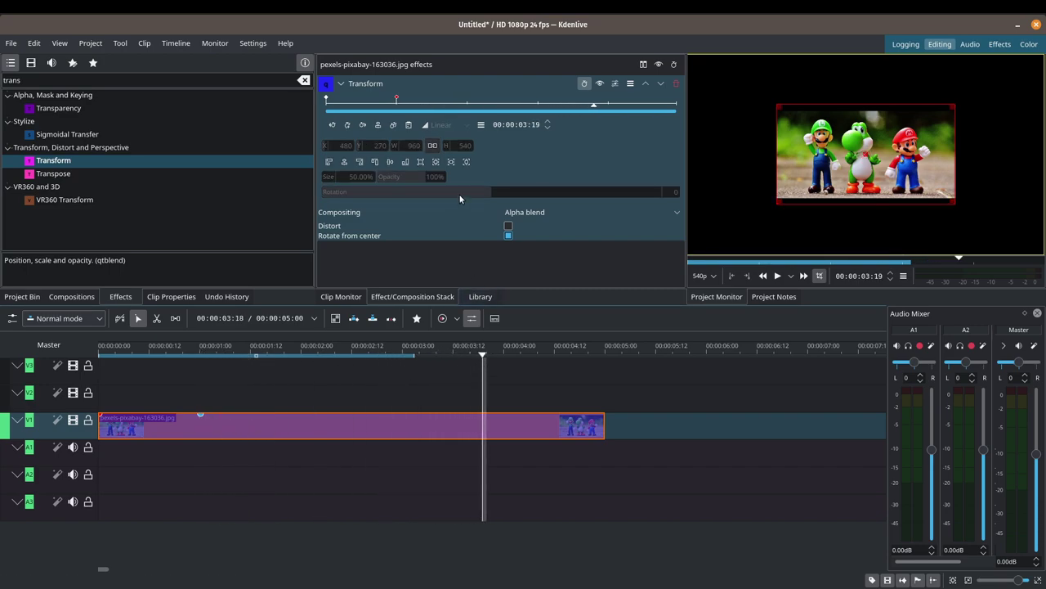
click(378, 125)
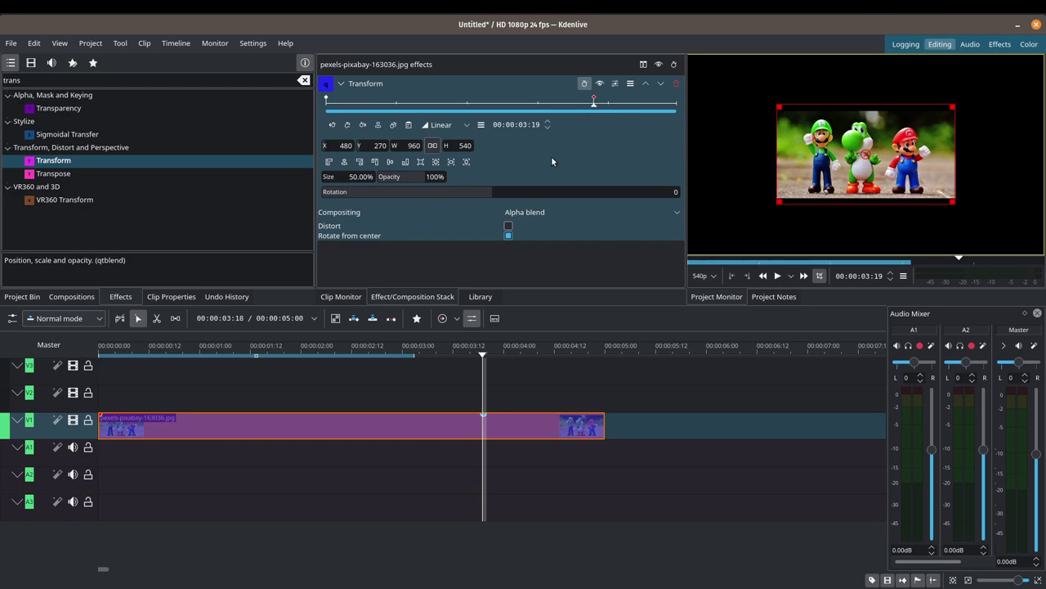
drag(482, 357, 201, 361)
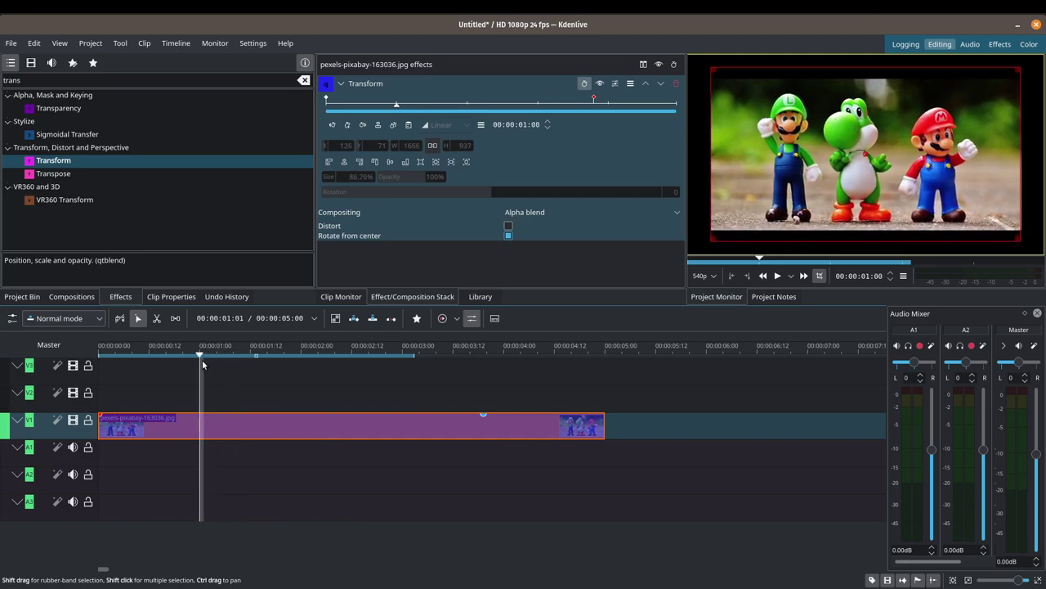
click(377, 125)
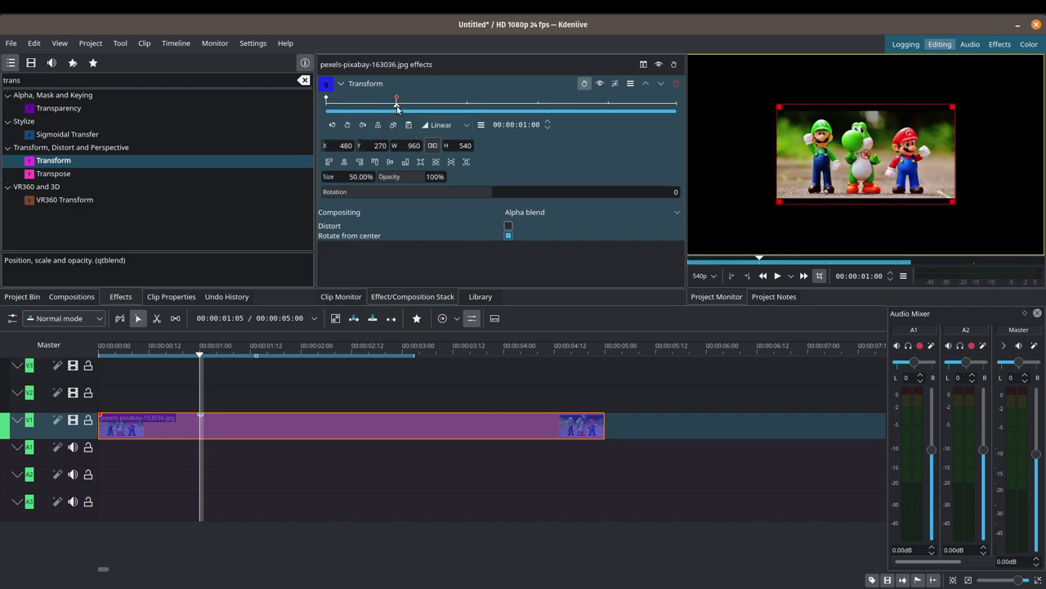
- Add a third Transform keyframe at 00:00:02:00 and set its size to 100%
drag(397, 108, 468, 110)
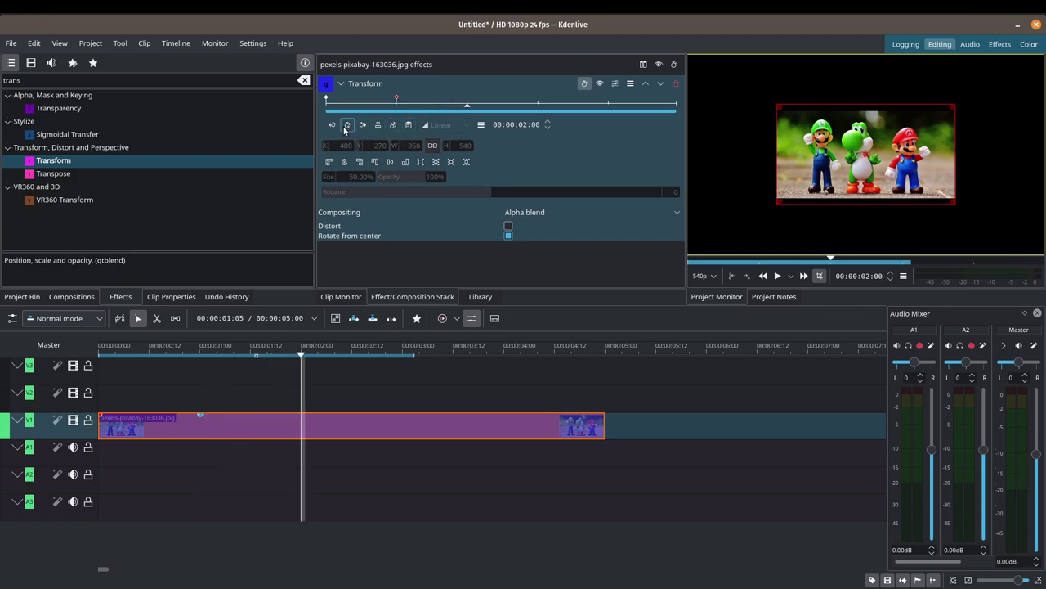
click(346, 126)
click(468, 106)
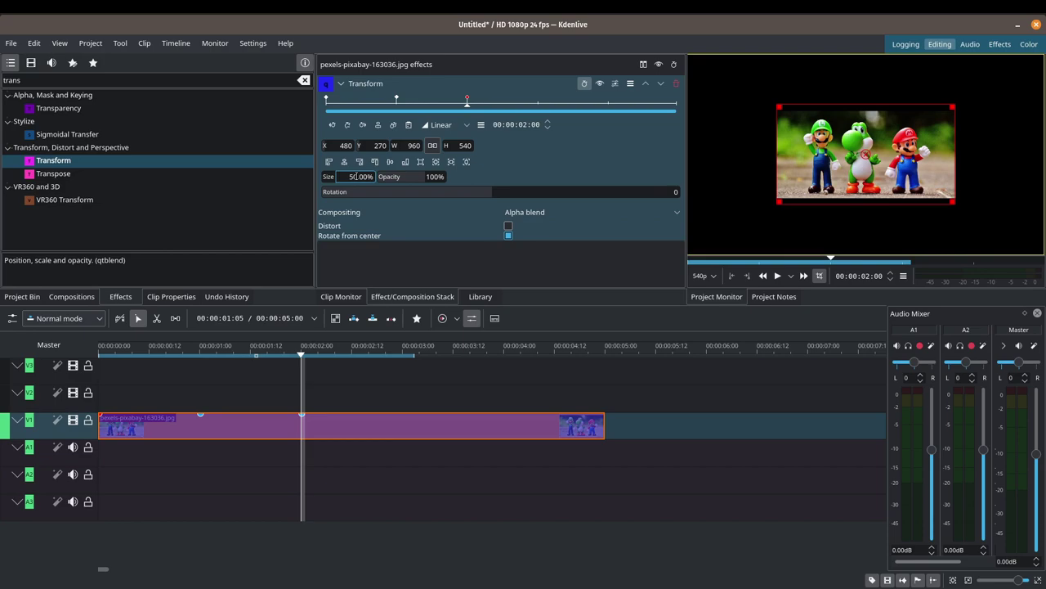
drag(359, 177, 349, 177)
click(398, 99)
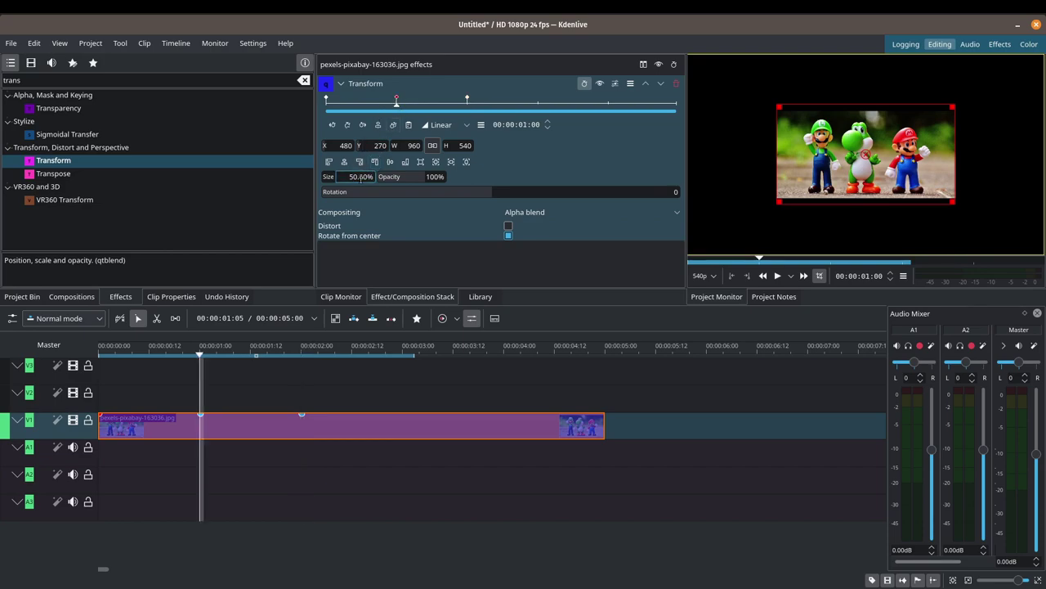
click(467, 99)
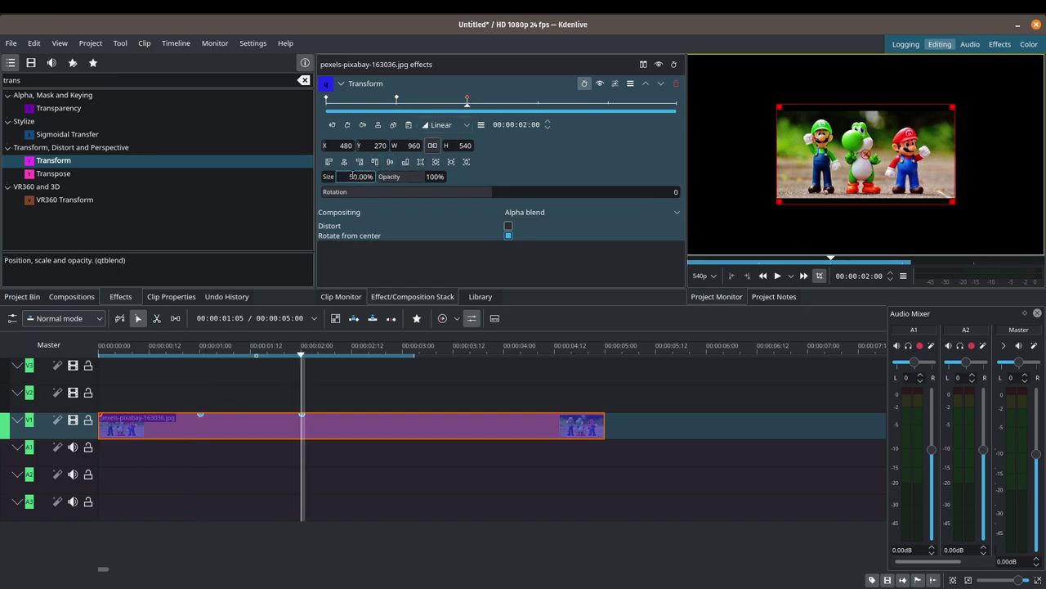
drag(356, 177, 347, 174)
text(100)
key(Tab)
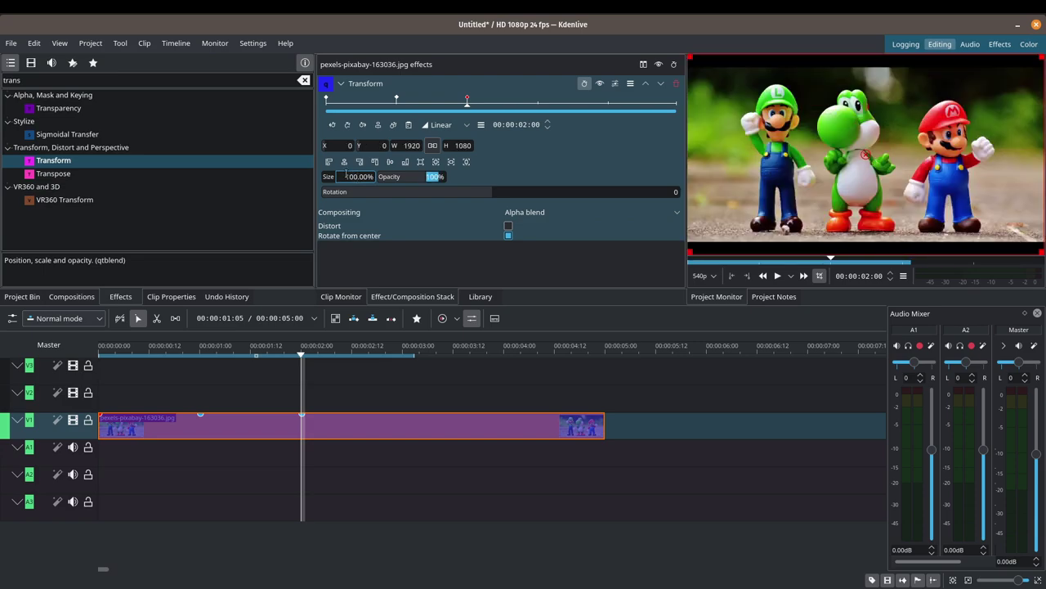
- Step back to the first Transform keyframe and forward to the last one to review the size at each
click(332, 125)
click(332, 125)
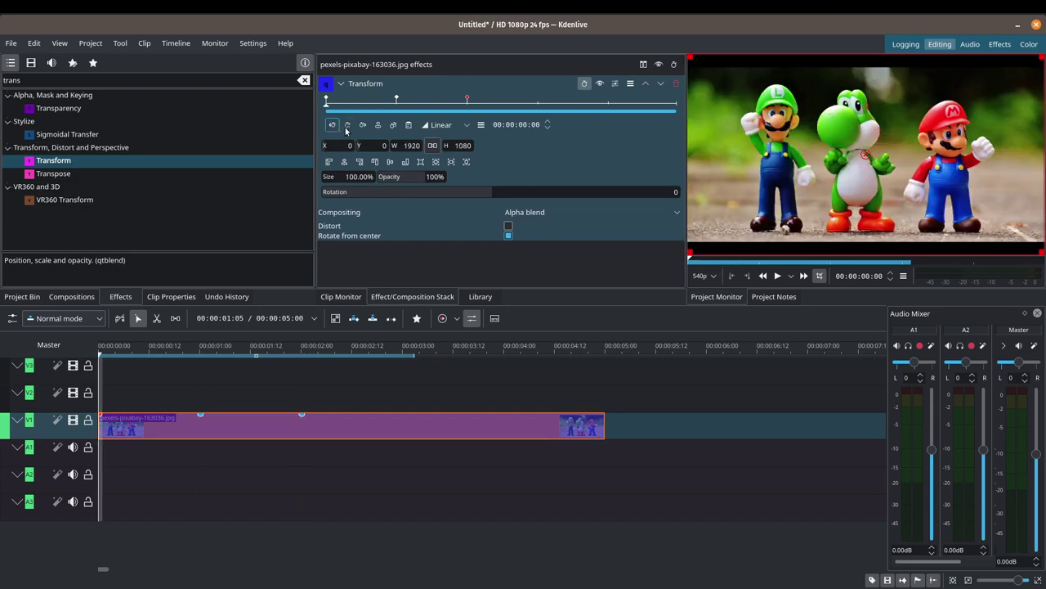
click(362, 125)
click(365, 126)
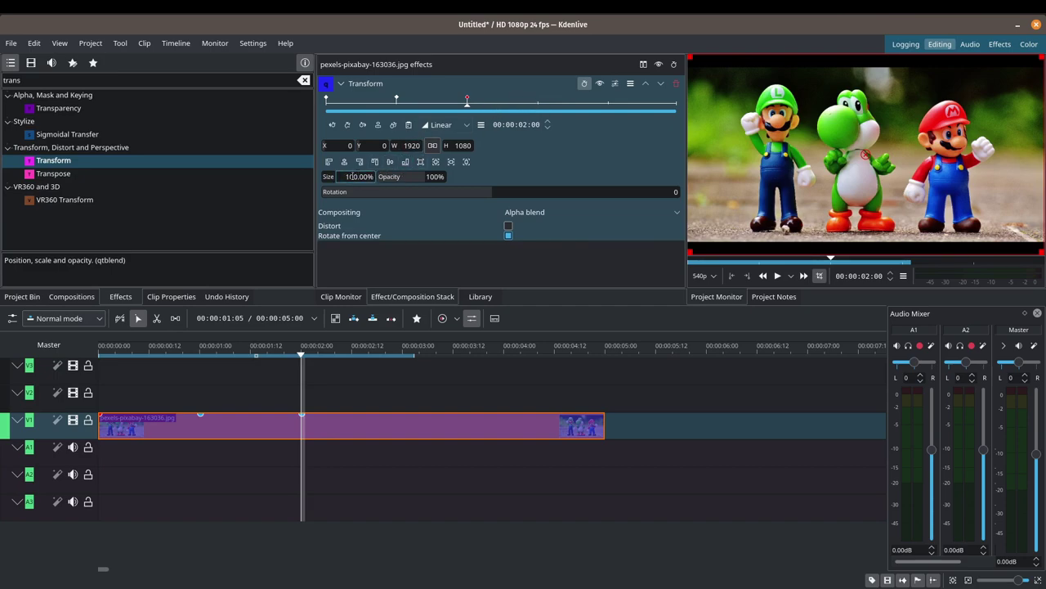
- Duplicate the 00:00:01:00 keyframe to 00:00:03:00 and compare the copy with the 00:00:02:00 keyframe
click(398, 99)
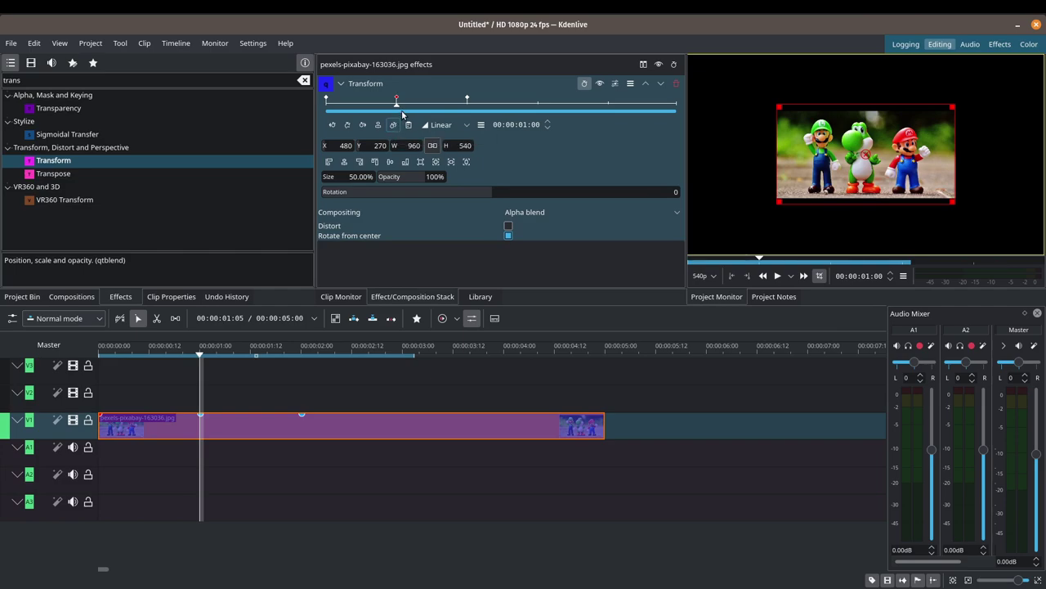
click(539, 109)
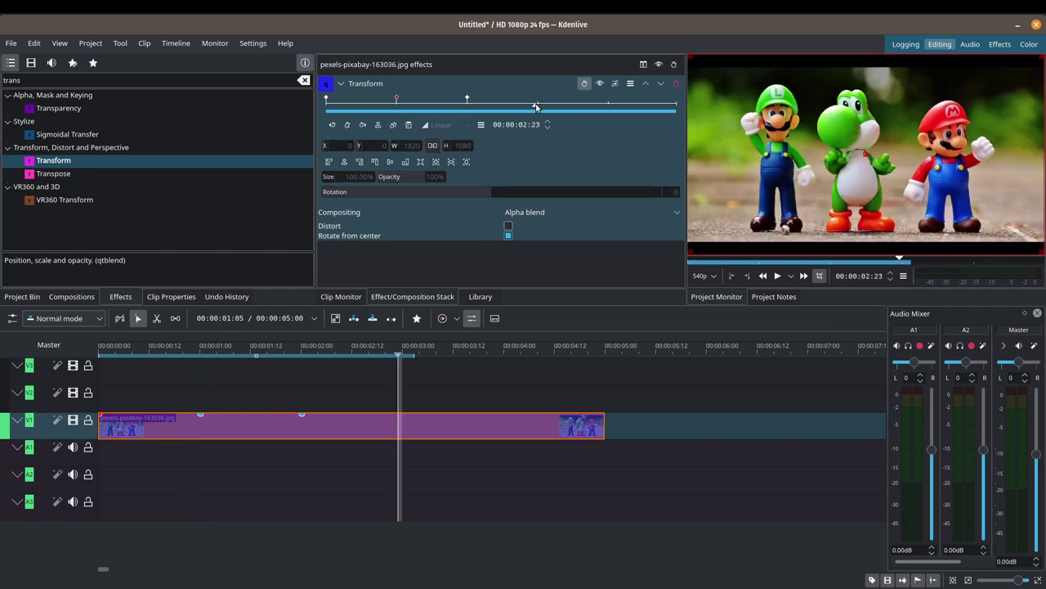
click(393, 125)
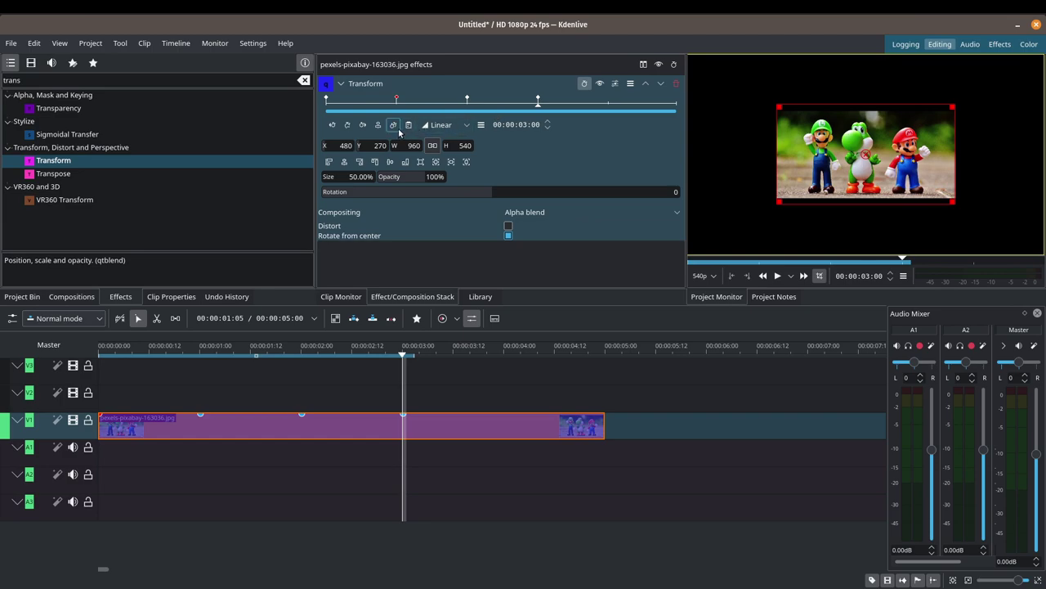
click(467, 98)
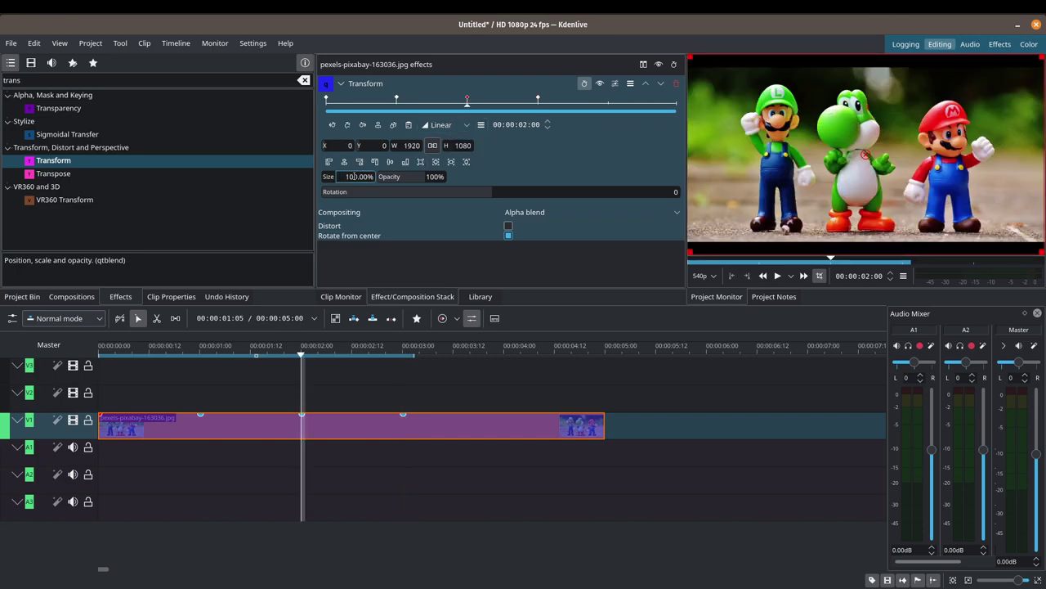
click(538, 98)
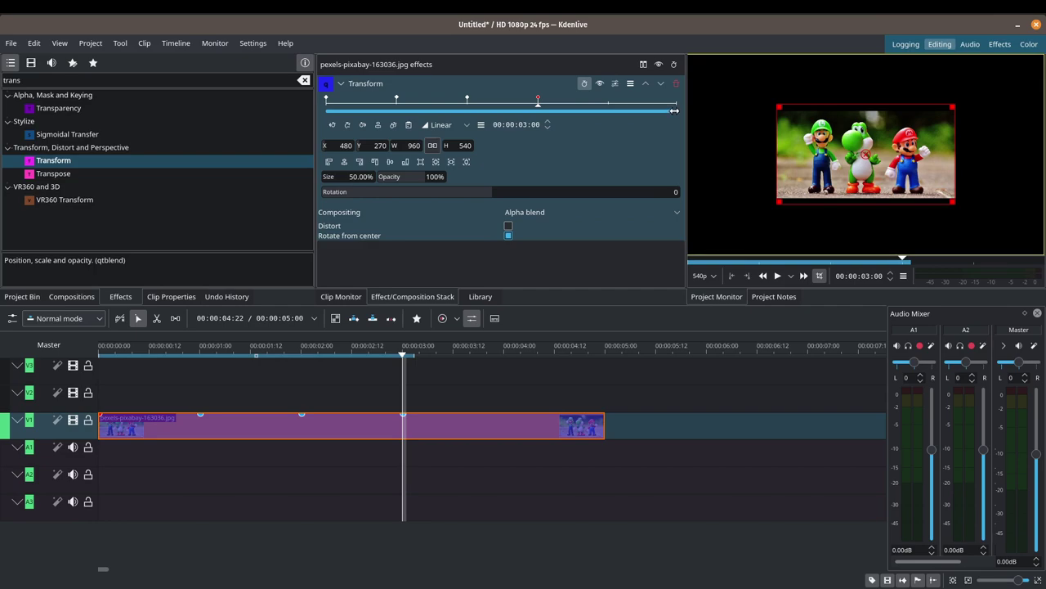
- Zoom in on the Transform effect's keyframe ruler, reset it to the full clip length, and step back to the first keyframe
drag(673, 110, 486, 112)
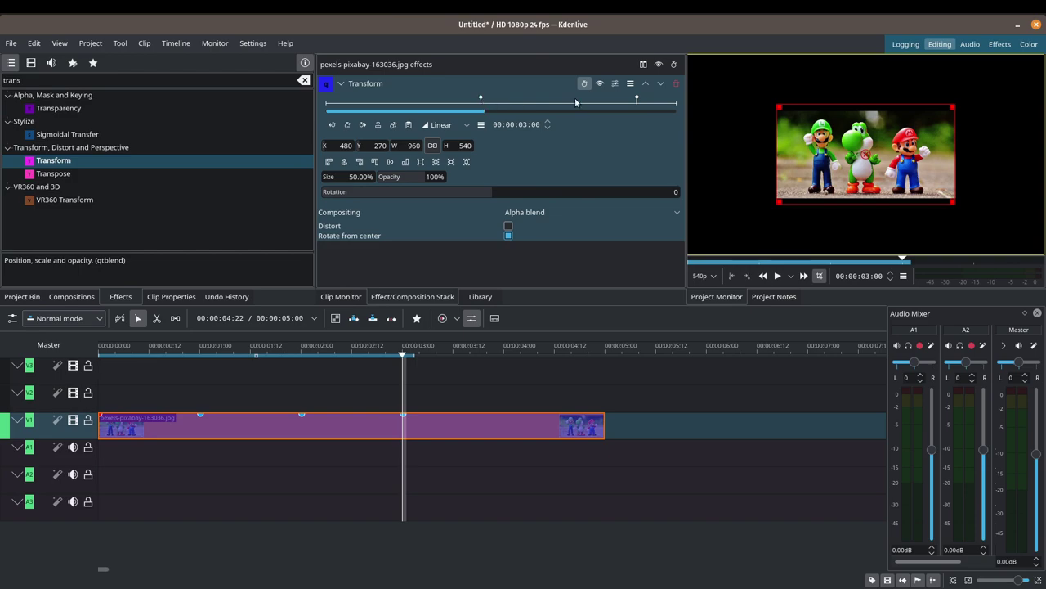
double_click(484, 111)
click(333, 125)
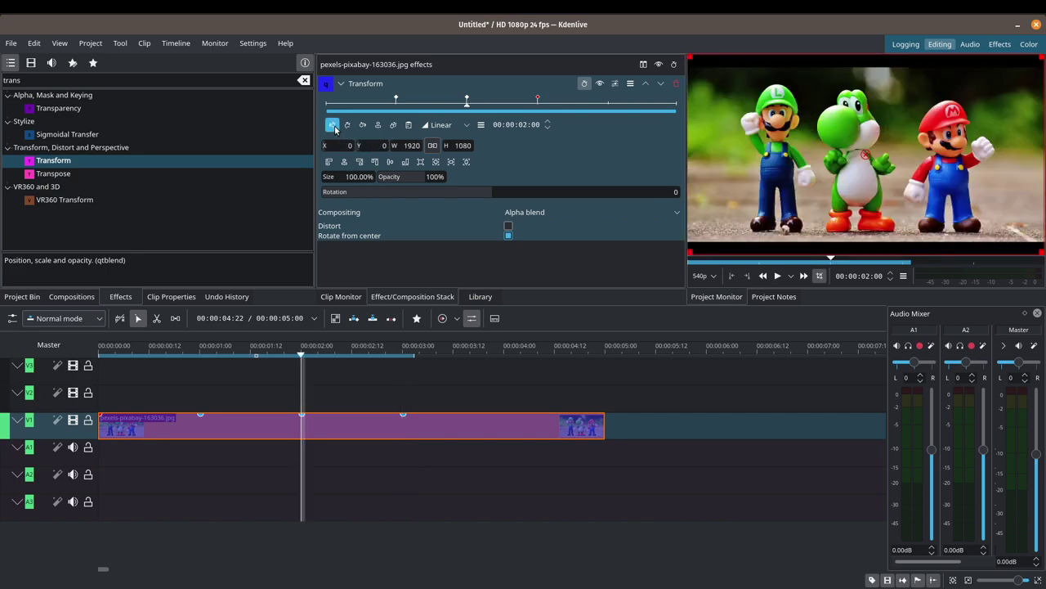
click(332, 125)
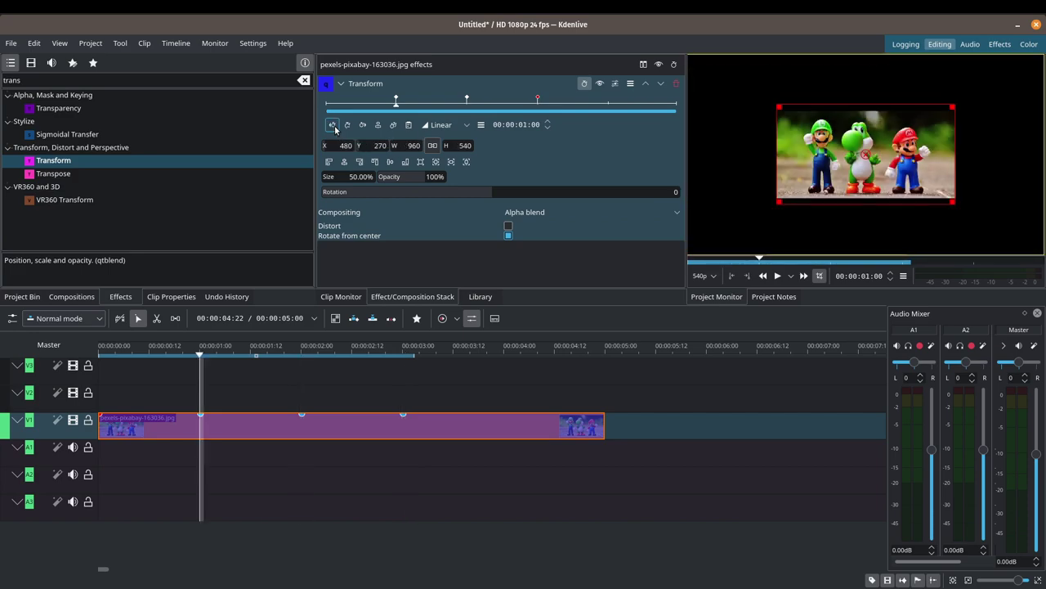
click(333, 125)
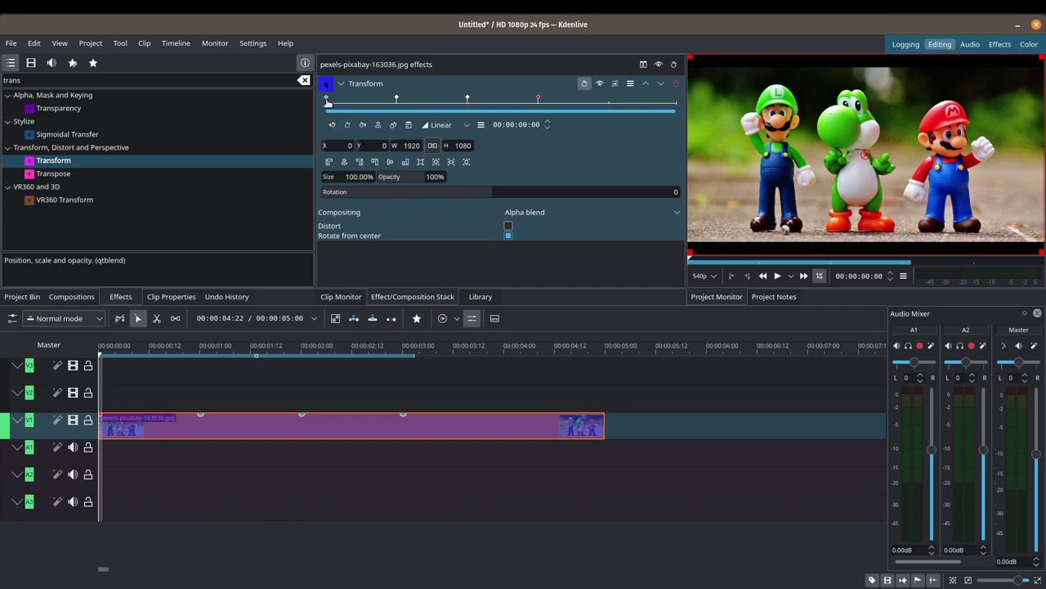
- Look at the keyframe interpolation options, delete the 00:00:02:00 and 00:00:03:00 Transform keyframes, and return to the first keyframe
click(465, 127)
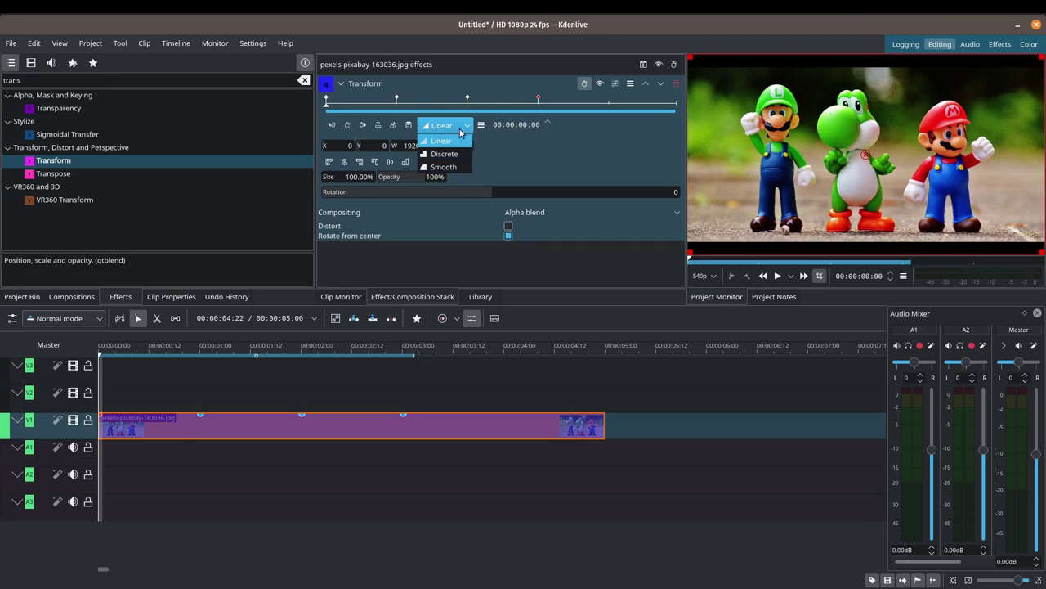
click(464, 167)
click(363, 126)
click(363, 126)
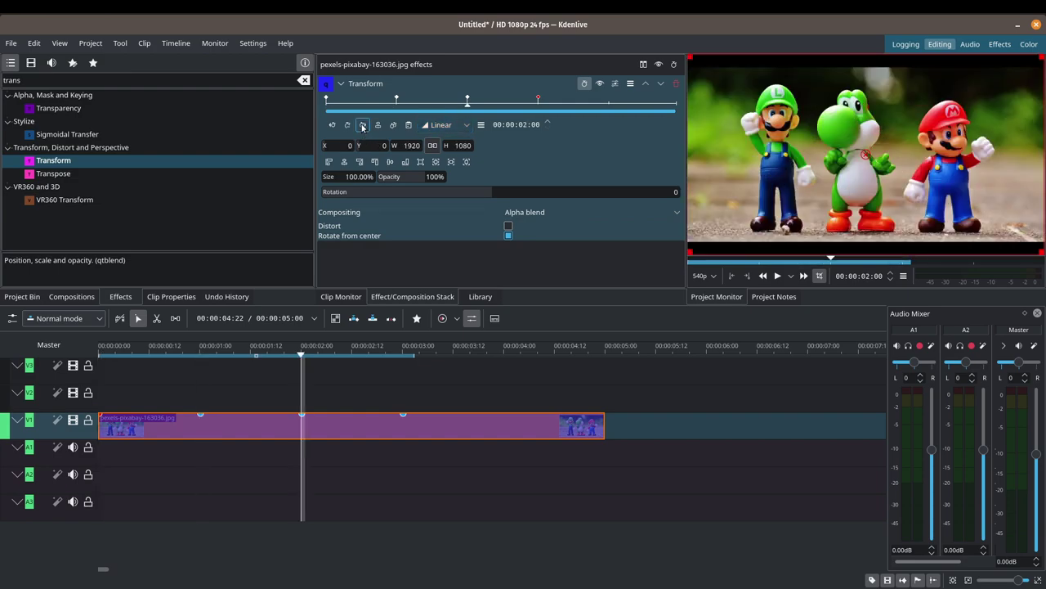
click(367, 127)
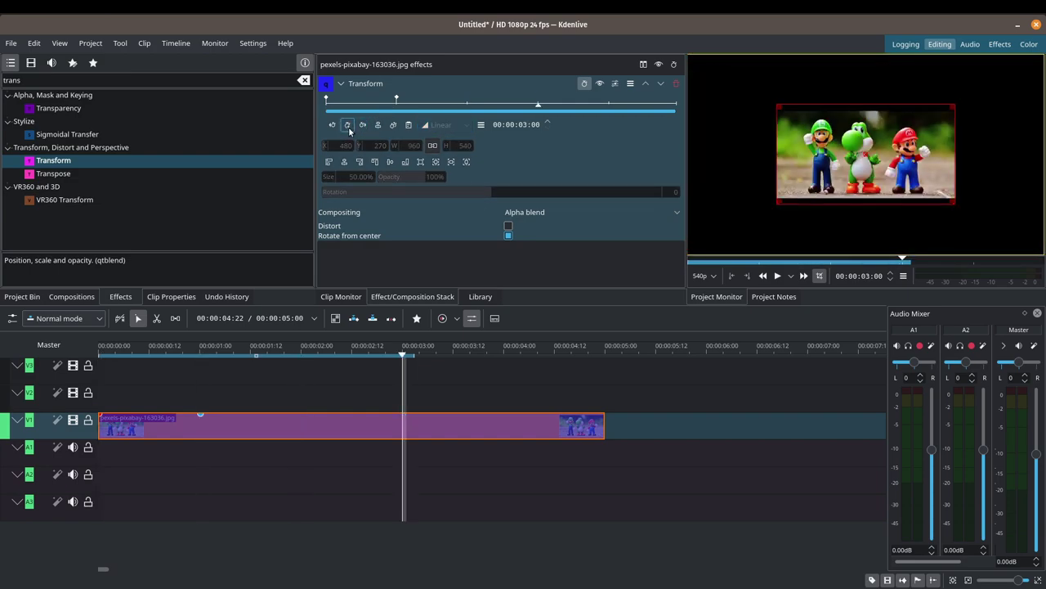
click(363, 127)
click(331, 127)
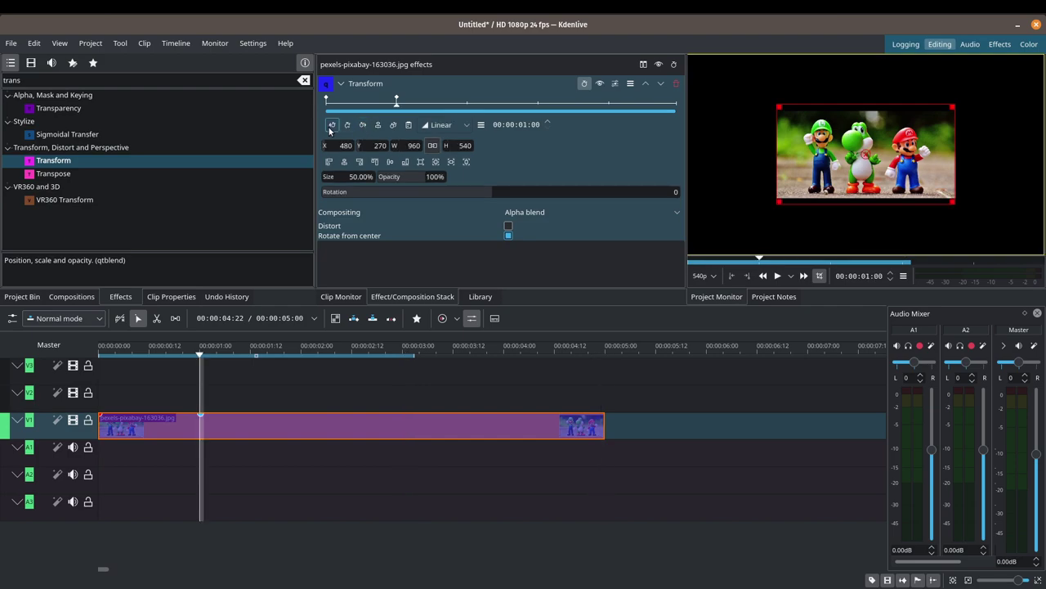
click(331, 127)
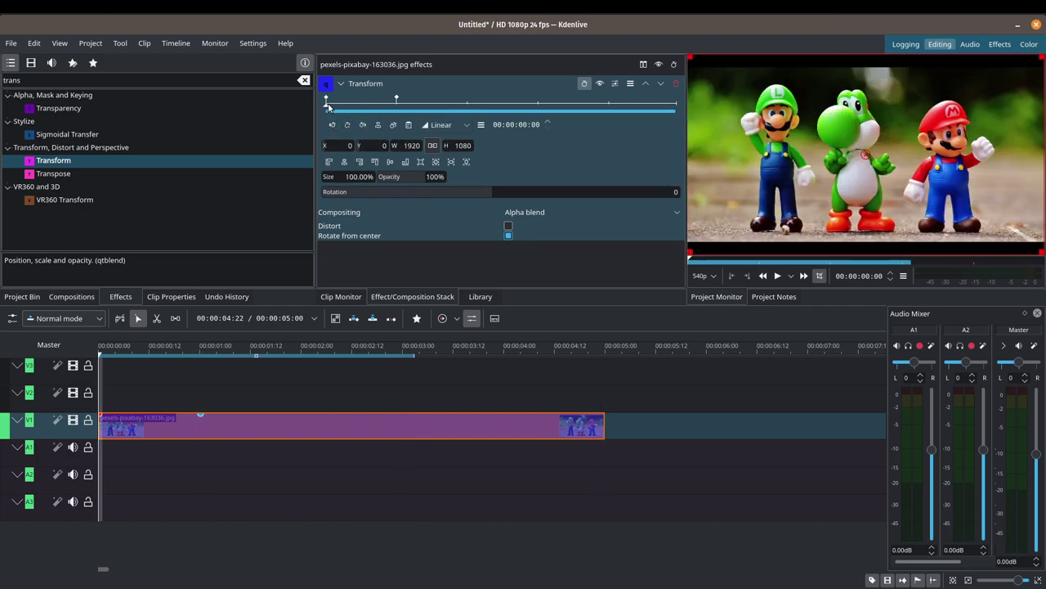
- Set the first keyframe's interpolation to Discrete and play the change to the 00:00:01:00 keyframe twice
click(466, 125)
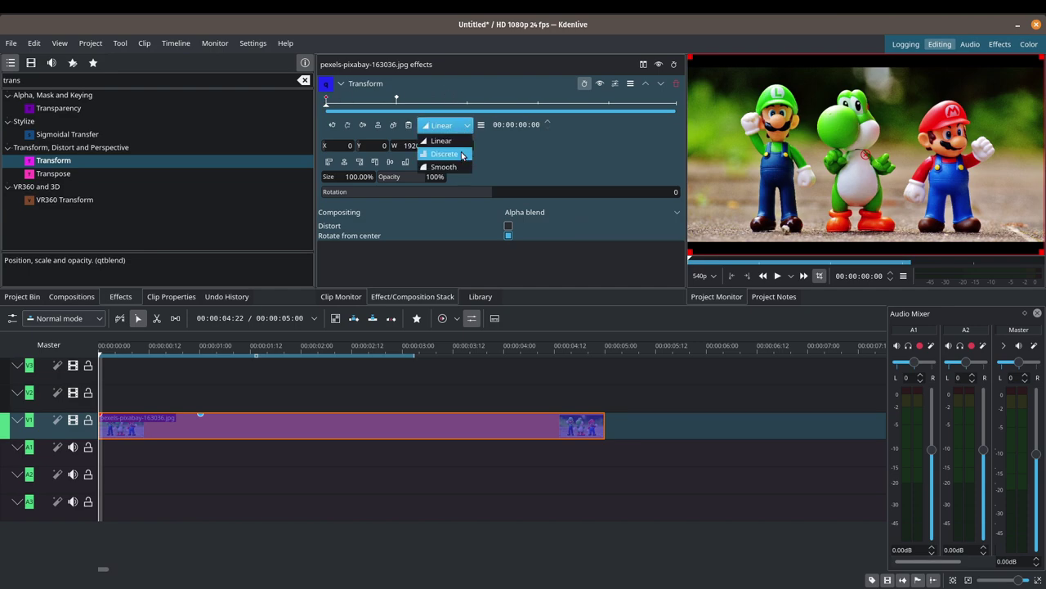
click(445, 154)
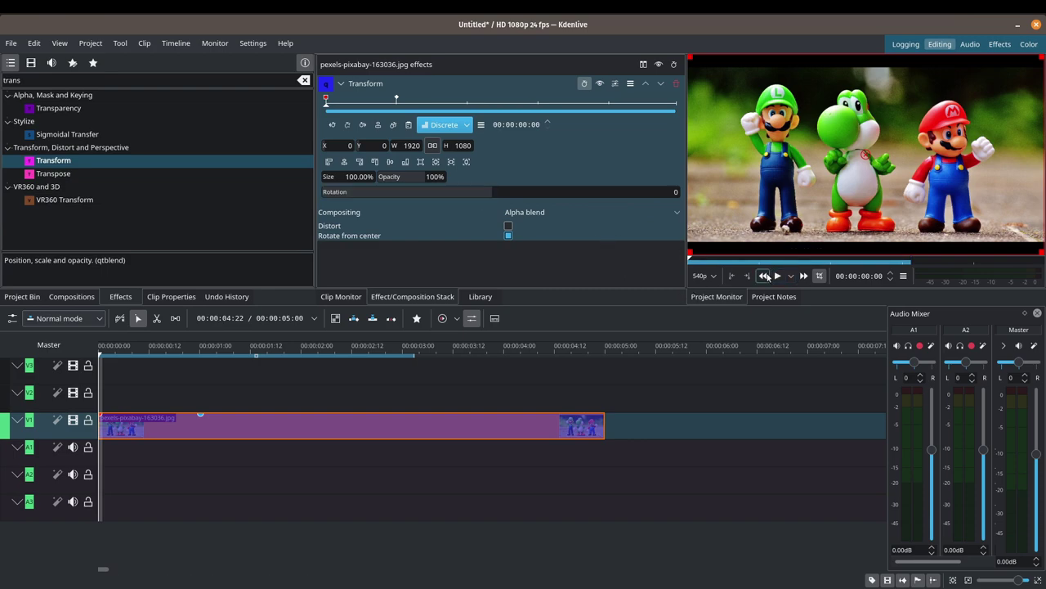
click(779, 277)
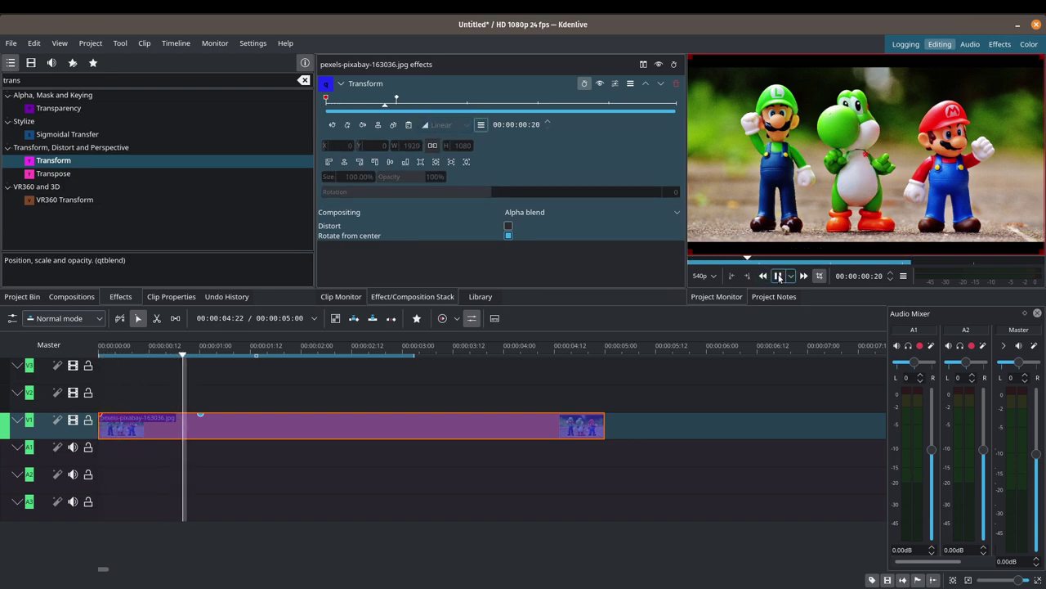
click(778, 277)
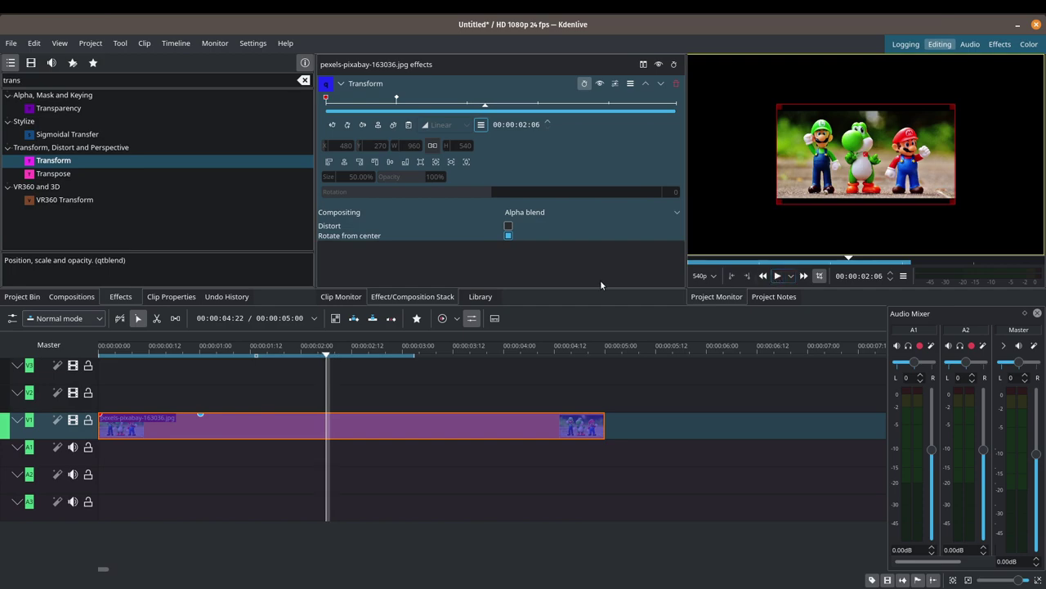
drag(483, 109, 320, 111)
click(393, 109)
click(399, 109)
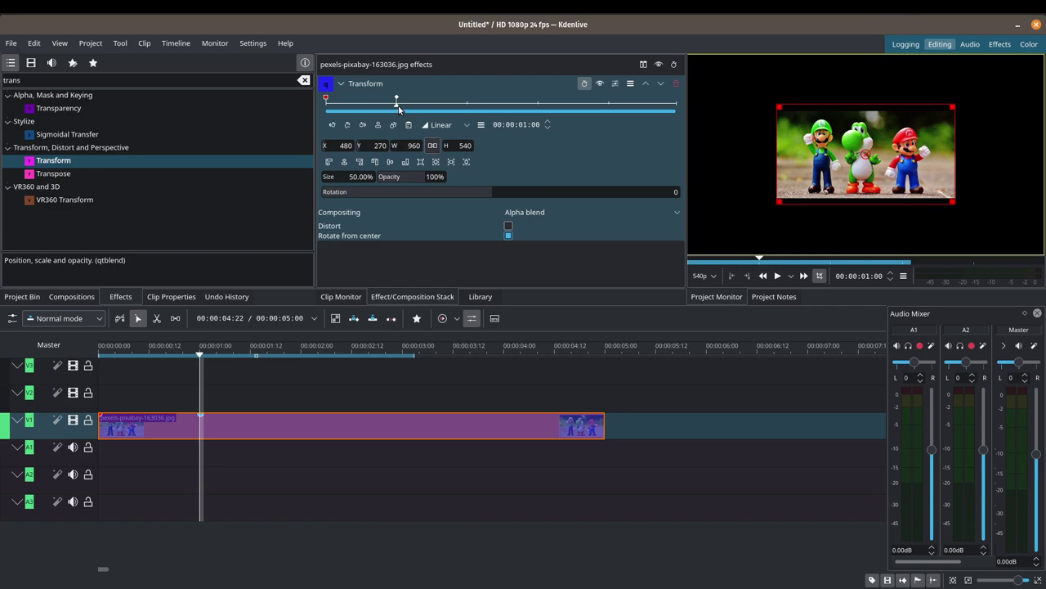
click(327, 109)
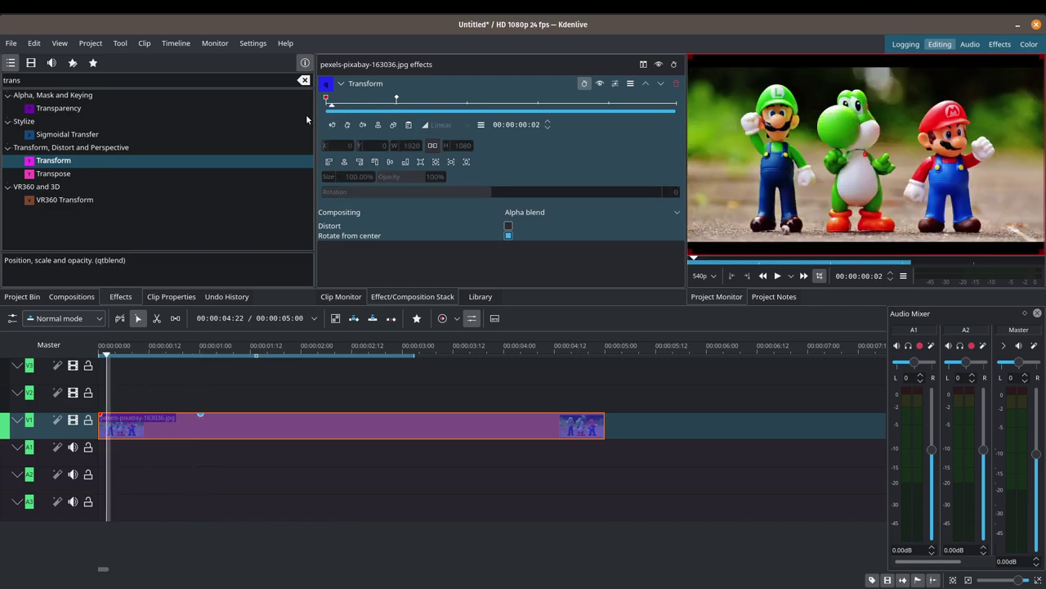
click(777, 276)
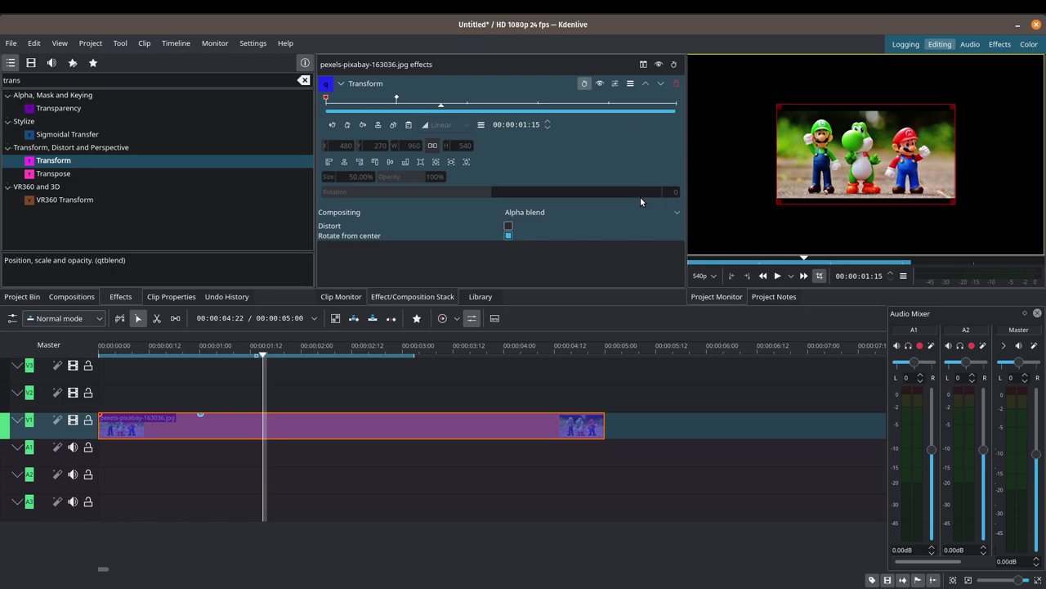
- Set the first Transform keyframe's interpolation to Smooth and play the animation from the start
click(327, 103)
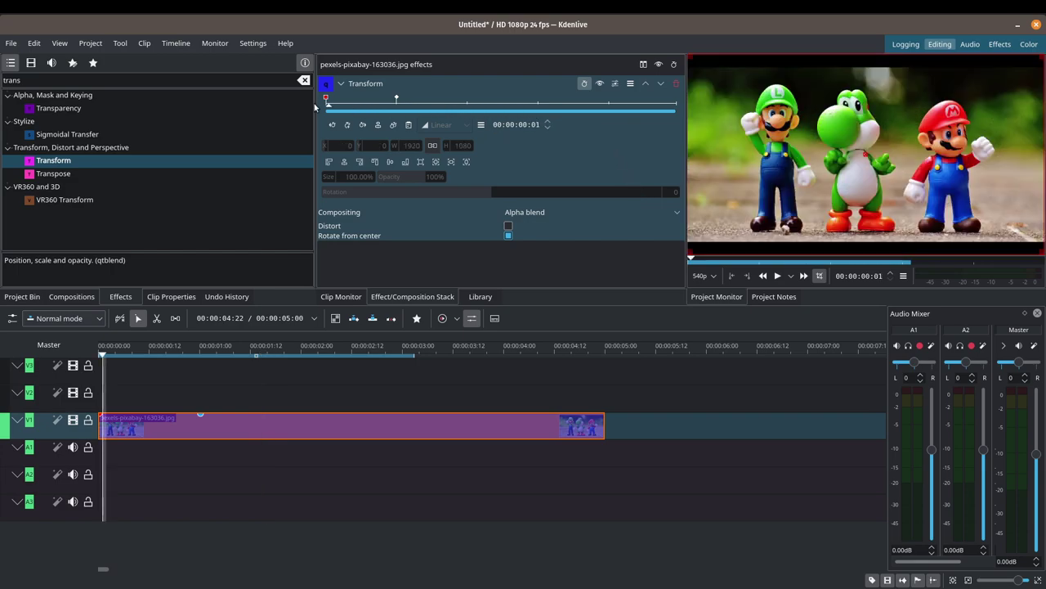
click(327, 105)
click(444, 124)
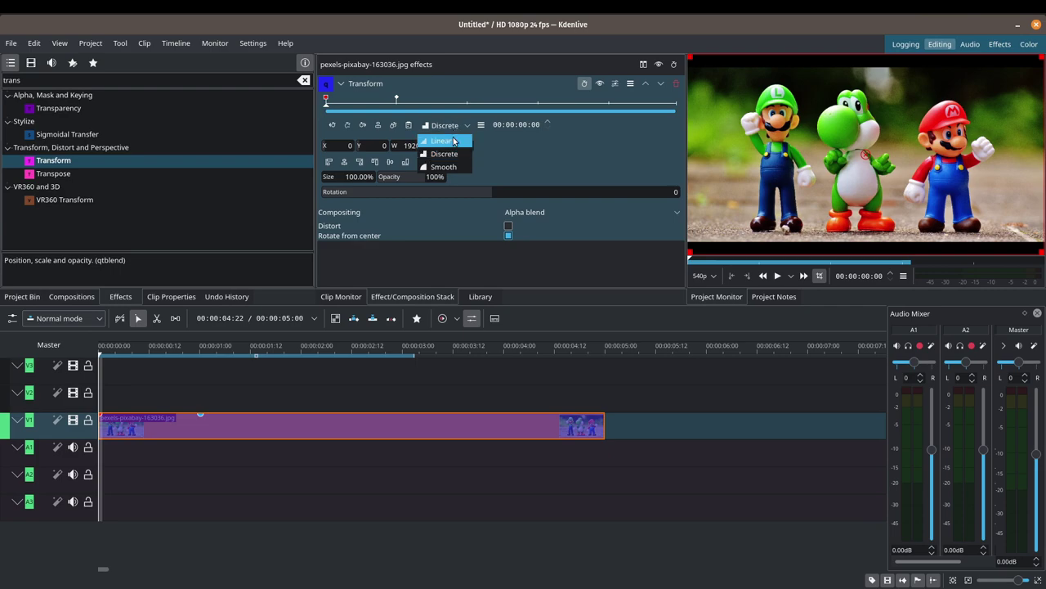
click(470, 170)
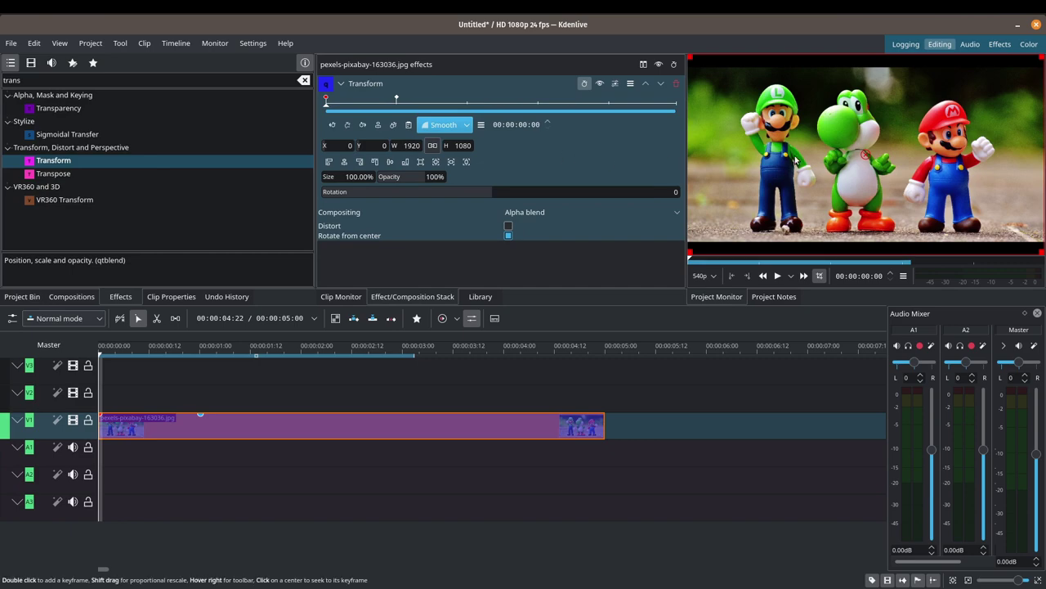
click(779, 277)
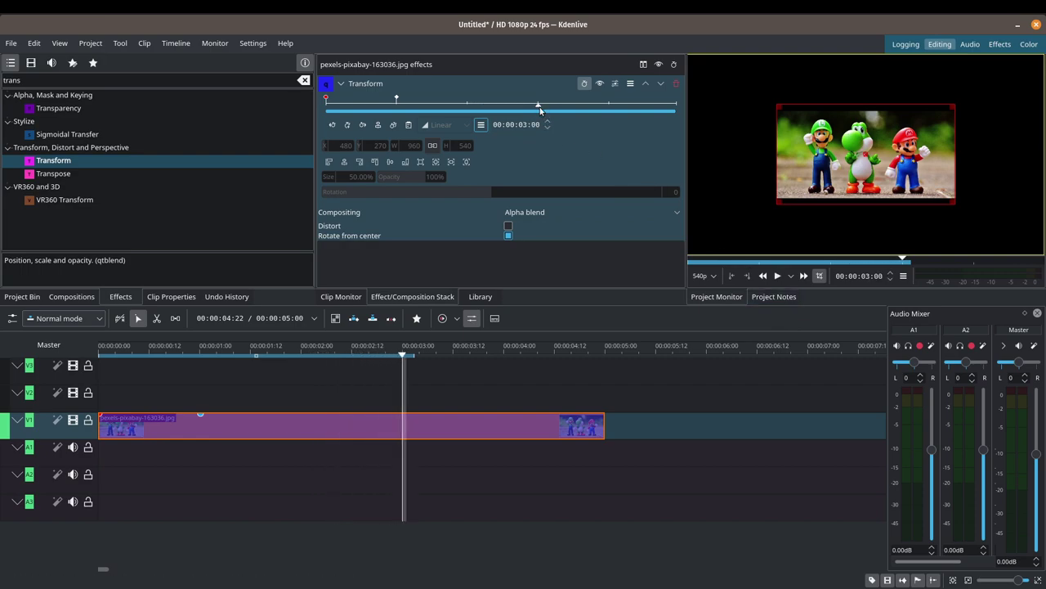
- Add a Transform keyframe at 00:00:02:00 and set its size to 100%
drag(538, 106, 467, 109)
click(348, 125)
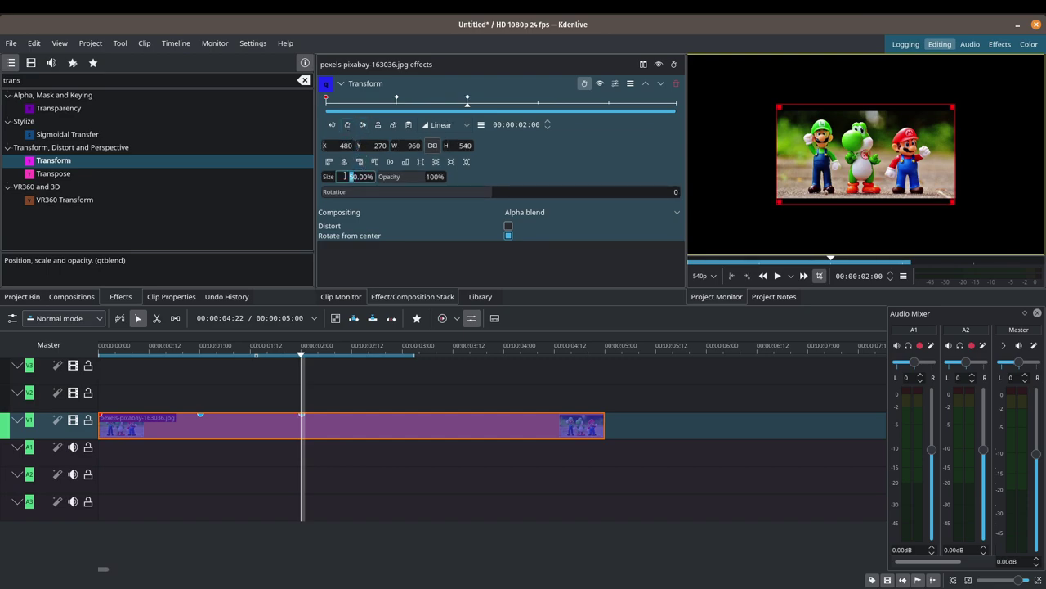
key(Tab)
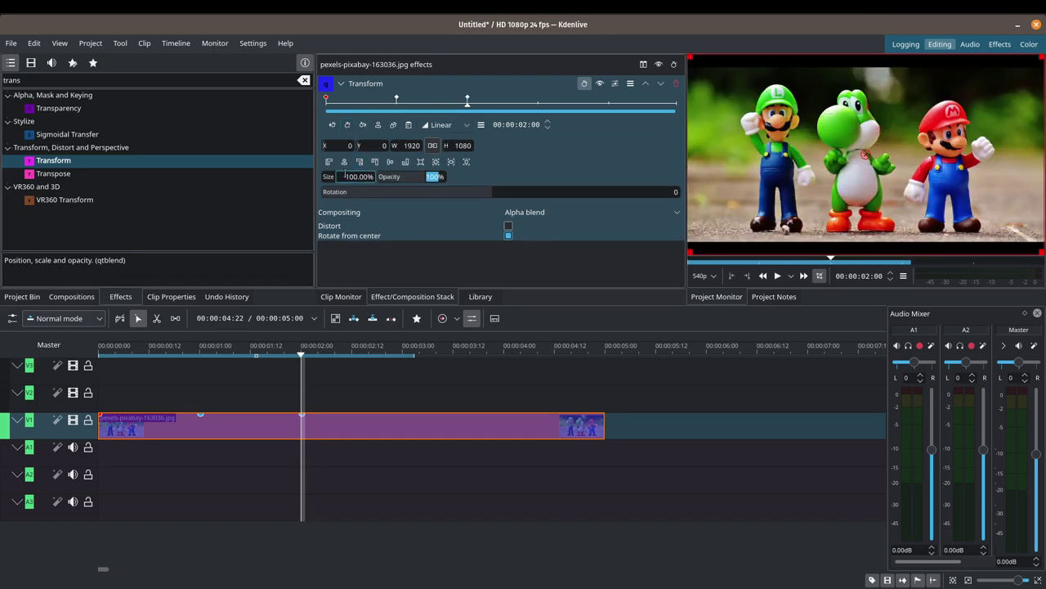
- Set the 00:00:01:00 keyframe's interpolation to Smooth and play the animation from the first keyframe past 00:00:02:00
drag(467, 109, 396, 109)
click(448, 127)
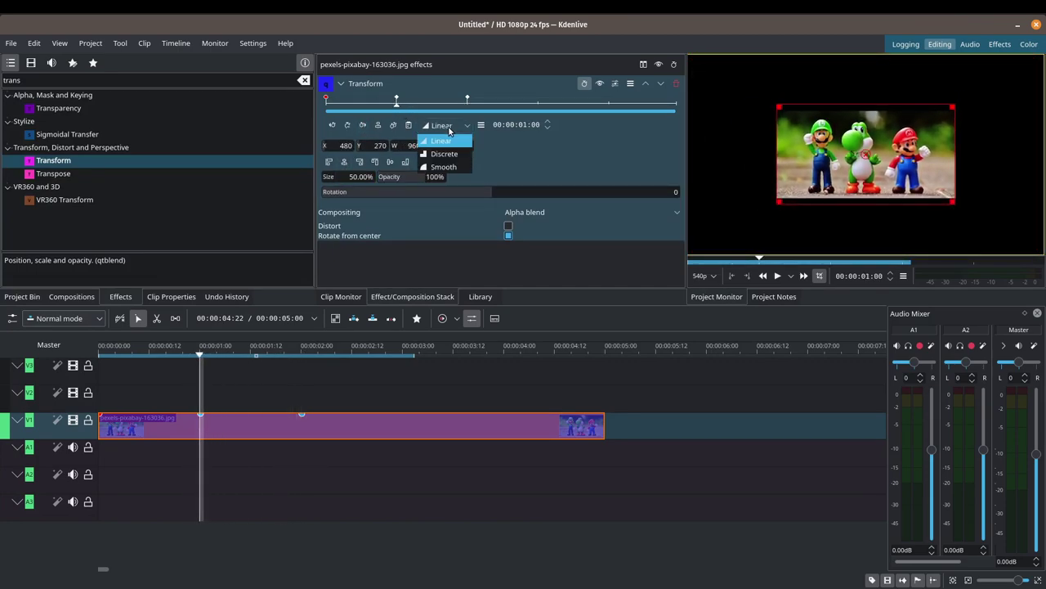
click(441, 167)
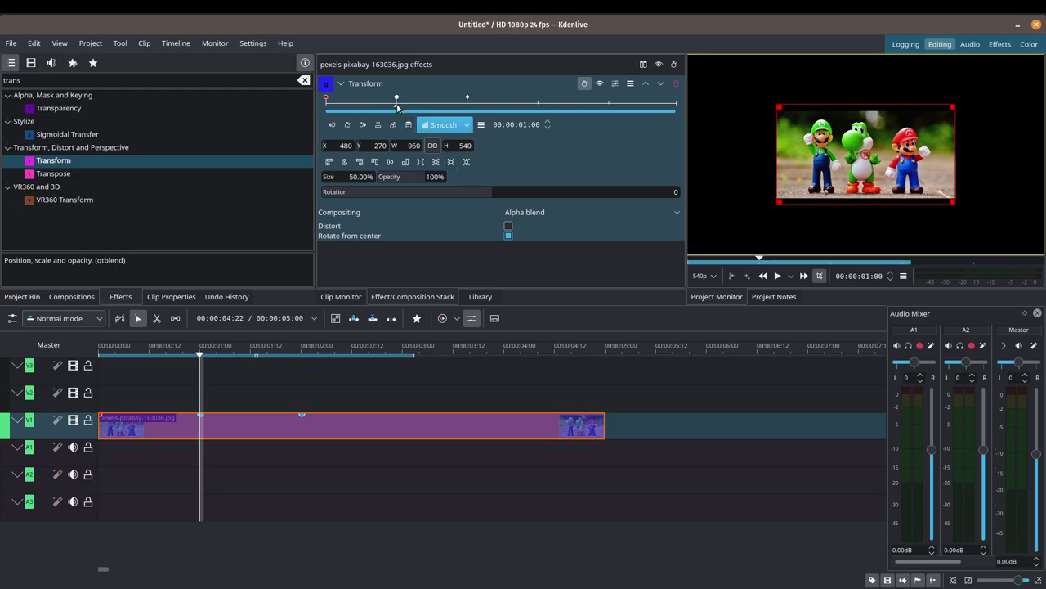
drag(397, 108, 325, 109)
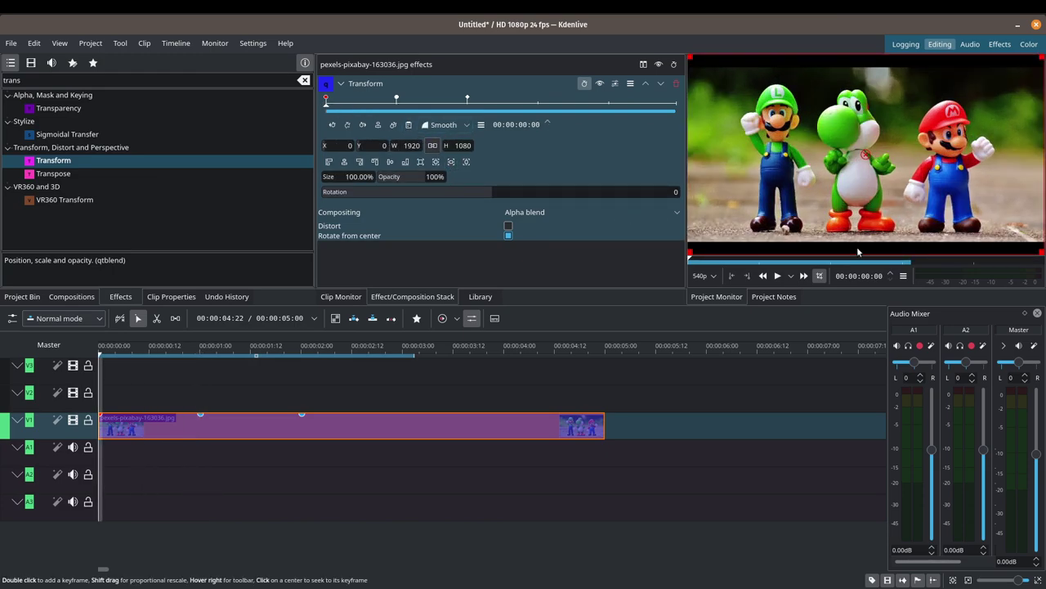
click(777, 276)
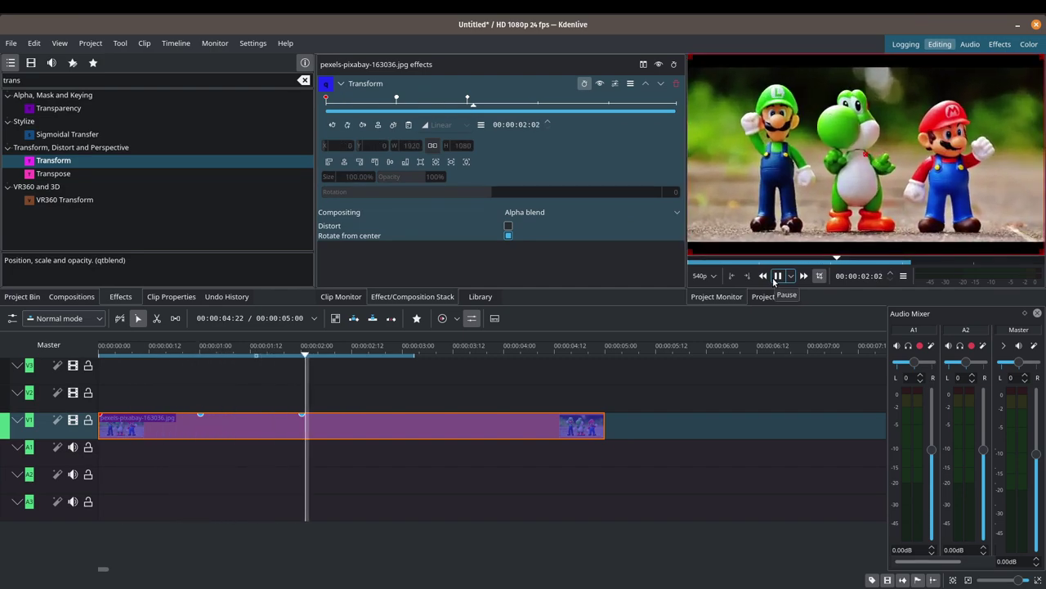
click(777, 277)
- Set the interpolation of the 00:00:01:00 keyframe and the first keyframe to Linear and play the animation
click(396, 98)
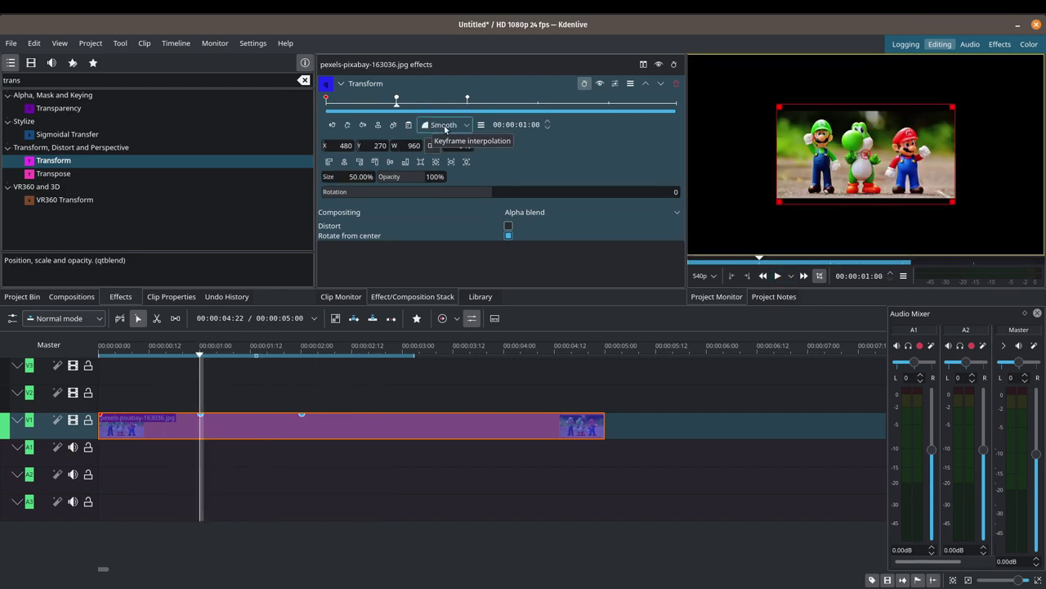
click(445, 125)
click(445, 141)
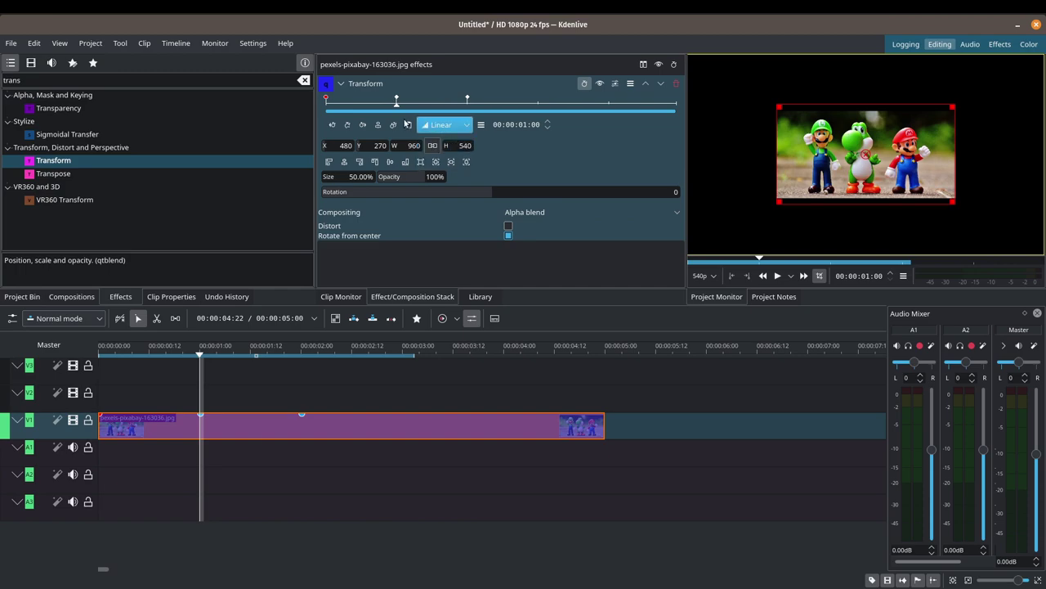
click(331, 125)
click(446, 125)
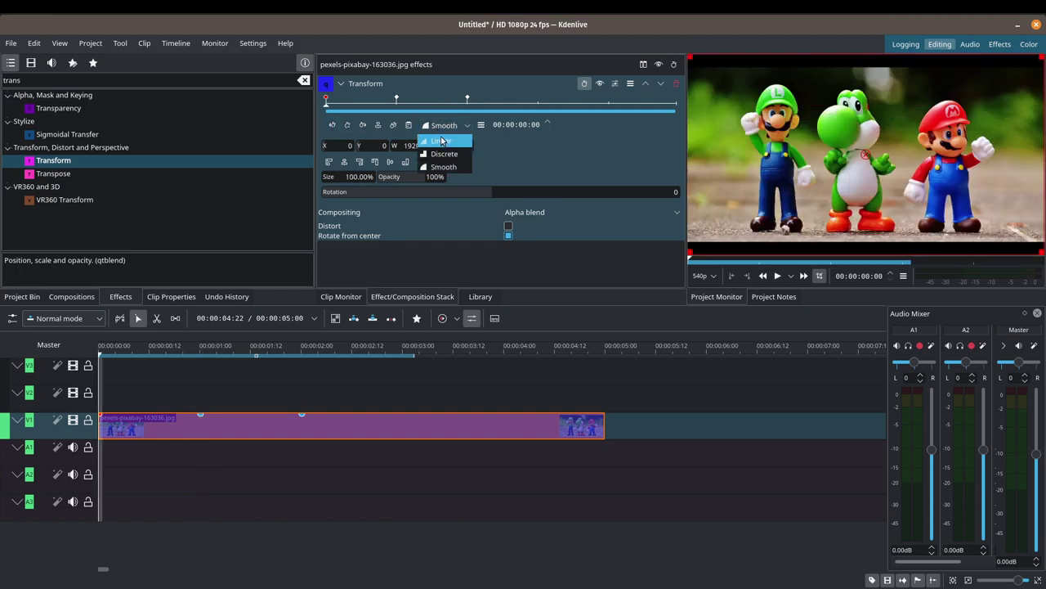
click(442, 142)
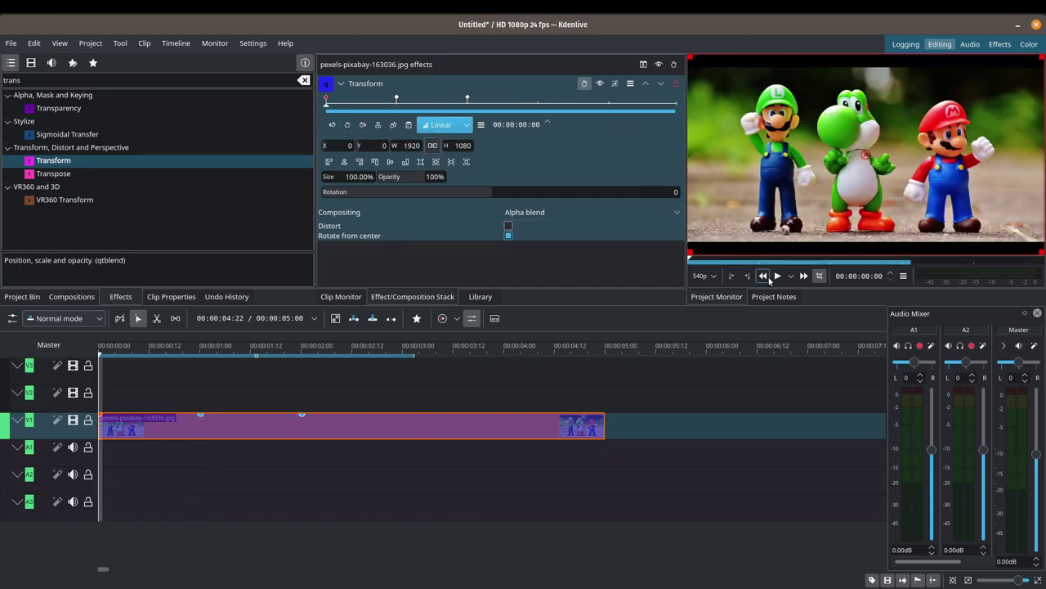
click(777, 276)
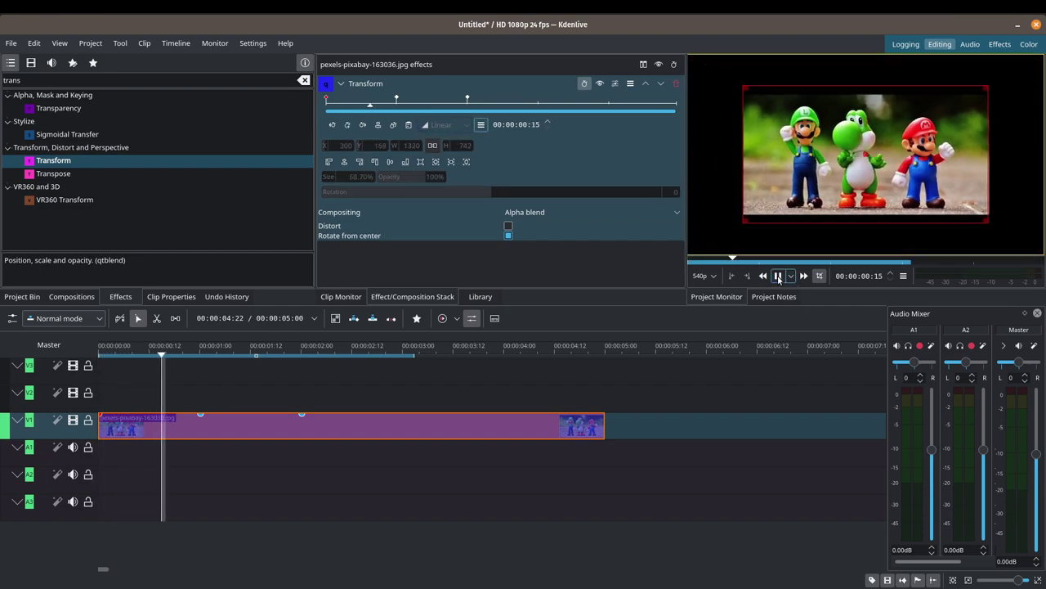
click(777, 276)
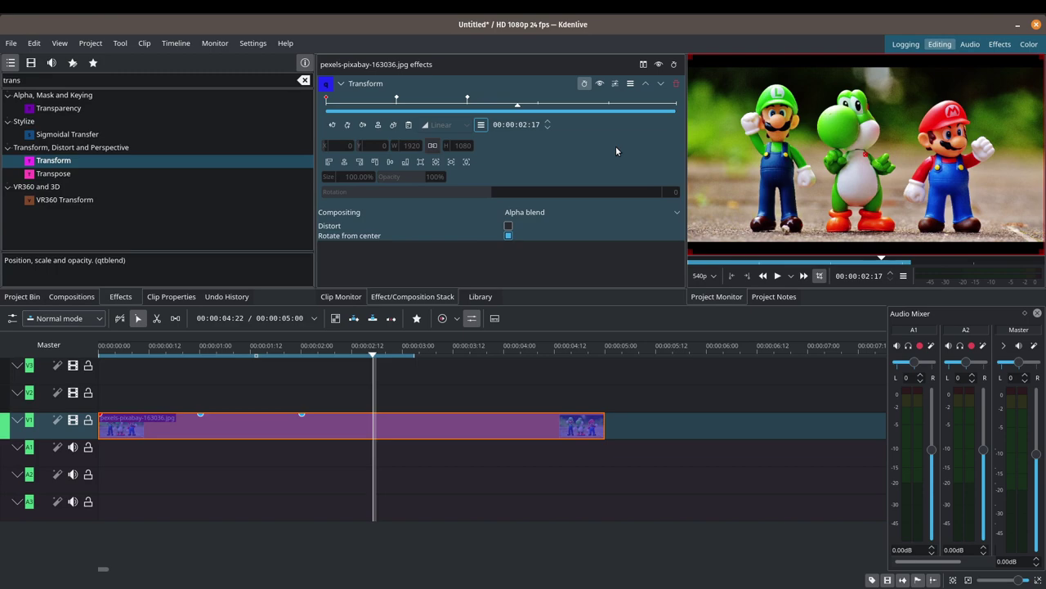
- Remove all Transform keyframes after the first and extend the image clip's end to 00:00:08:07, returning the playhead to the start
click(332, 125)
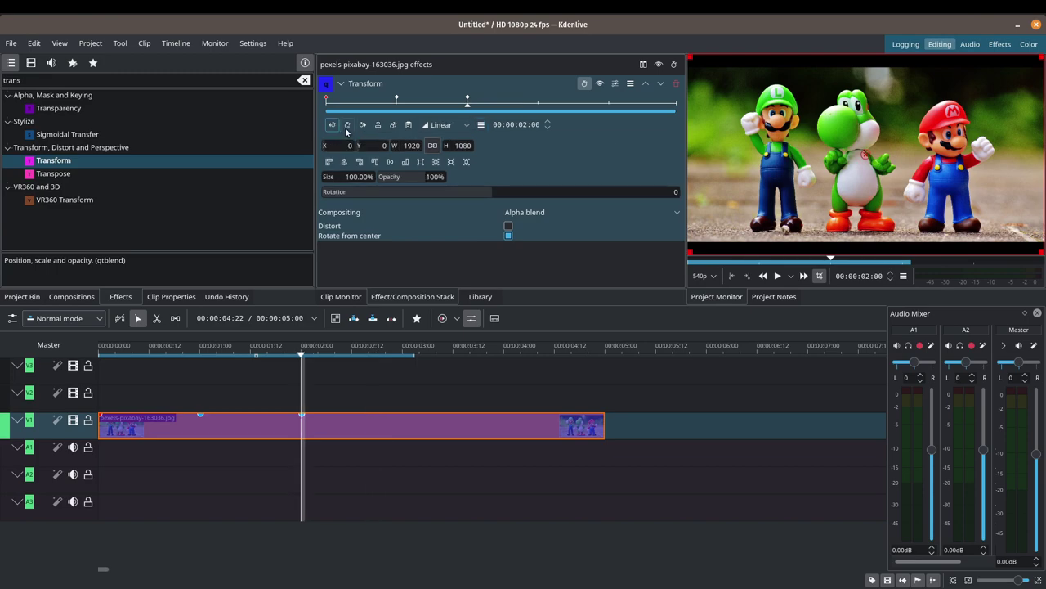
click(332, 125)
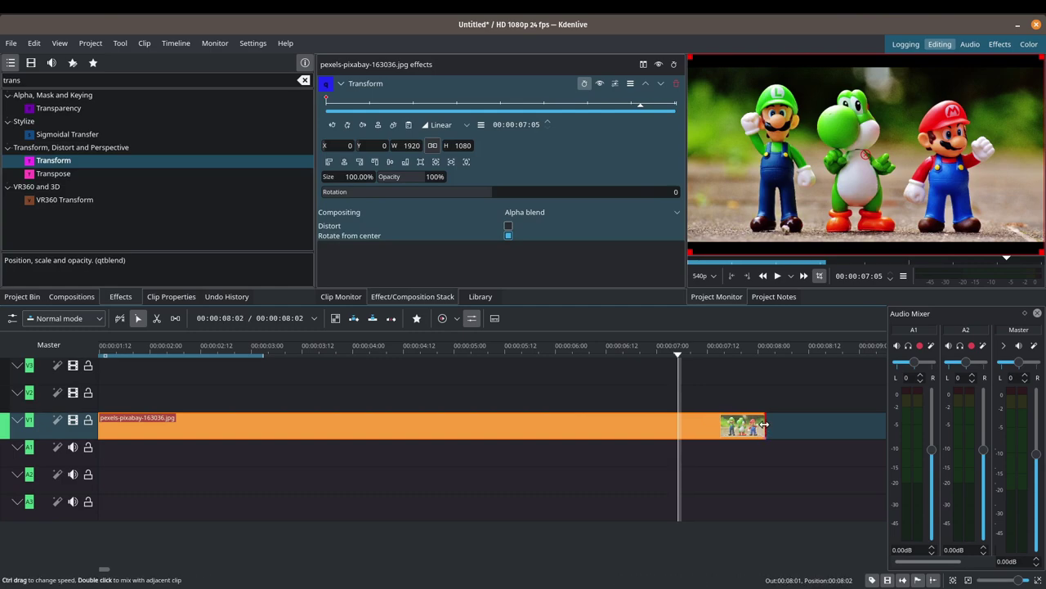
mouse_move(769, 429)
mouse_down()
mouse_move(796, 428)
mouse_move(778, 428)
mouse_move(787, 427)
mouse_up()
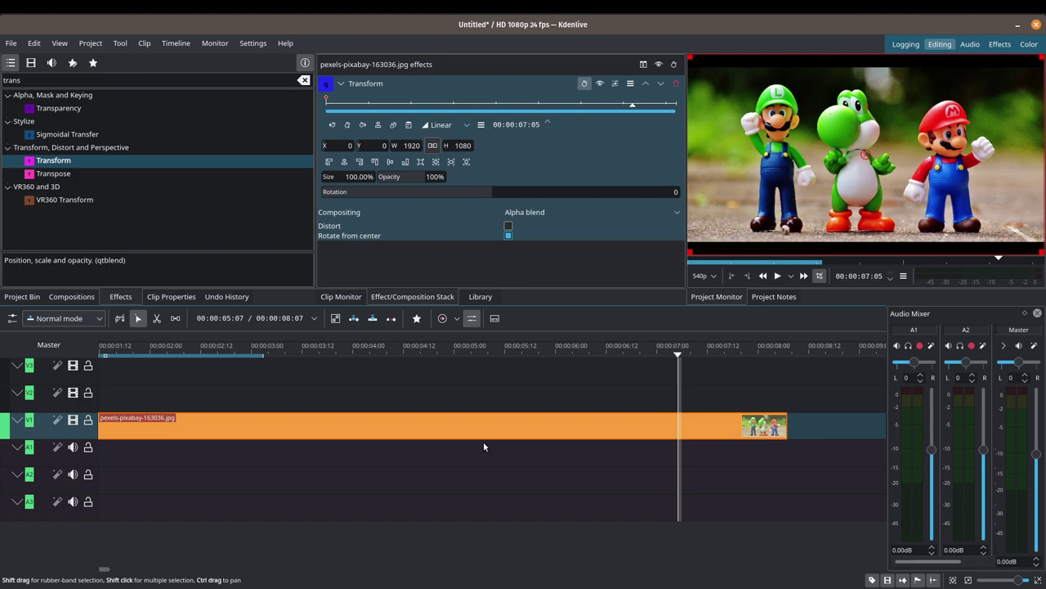
scroll(483, 441, down, 2)
click(486, 353)
drag(486, 354, 57, 372)
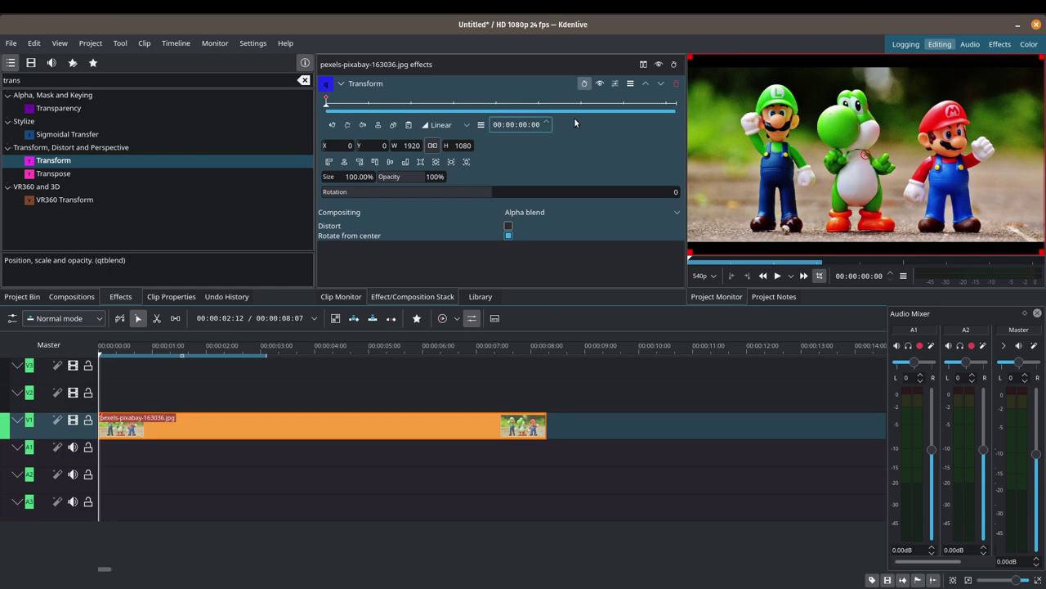
- Place the playhead at 00:00:01:00 and shift the image in the monitor to about X 26, Y 48
click(508, 235)
drag(327, 107, 370, 114)
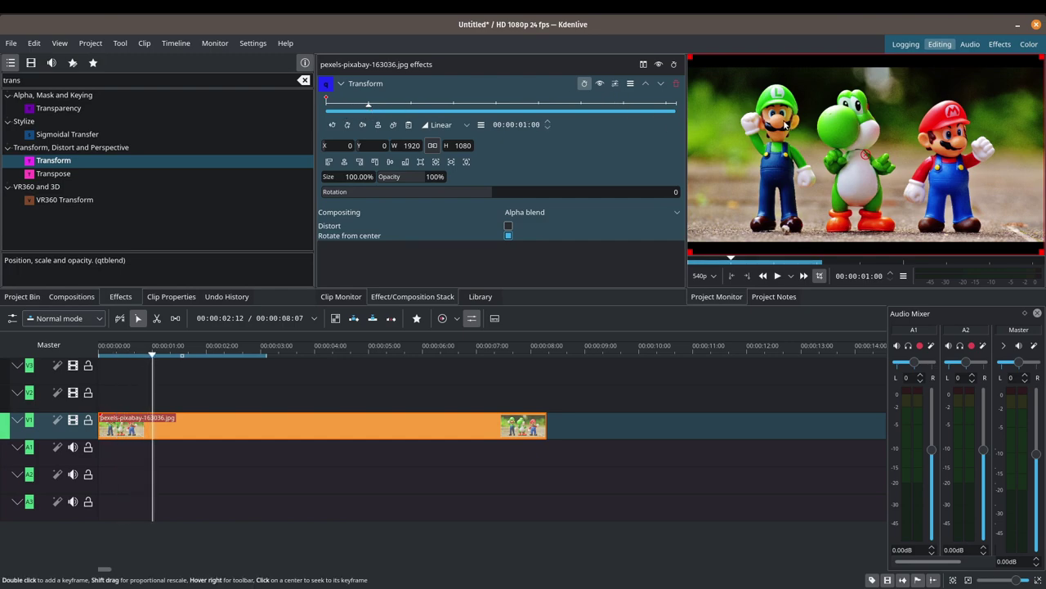
key(Tab)
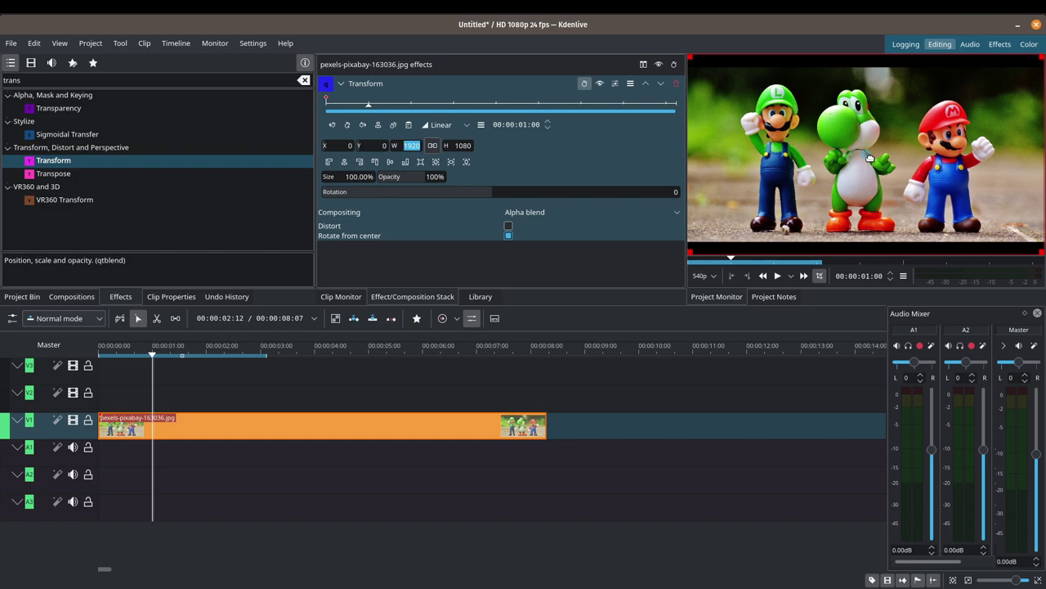
click(868, 156)
mouse_move(869, 156)
mouse_down()
mouse_move(838, 154)
mouse_move(939, 153)
mouse_move(872, 164)
mouse_up()
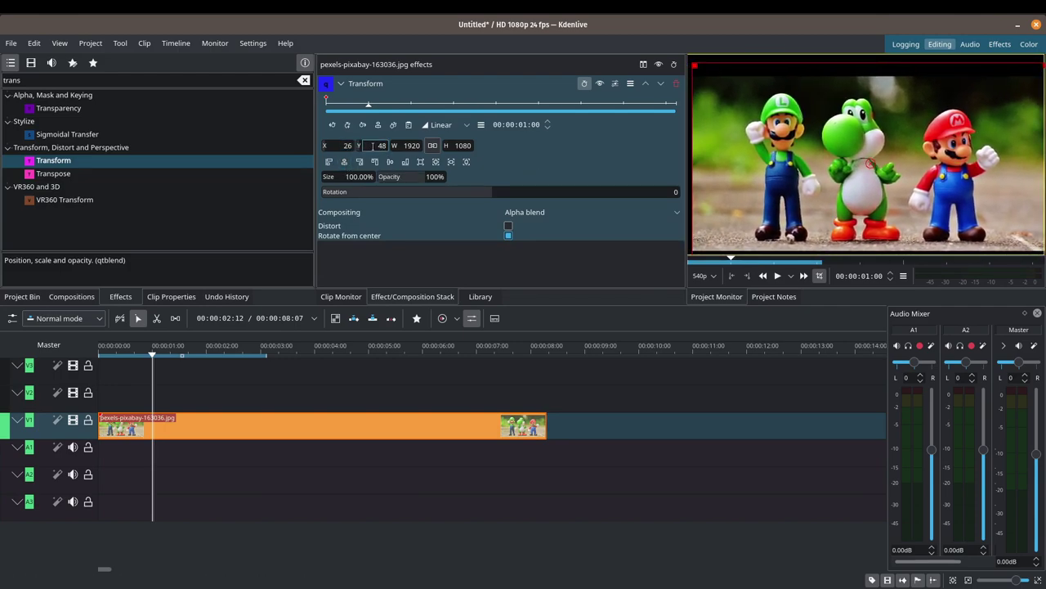
- Shift the image in the monitor to about X 38, Y 31, and shrink it from its upper-left corner to about 65.65% size
drag(874, 163, 881, 157)
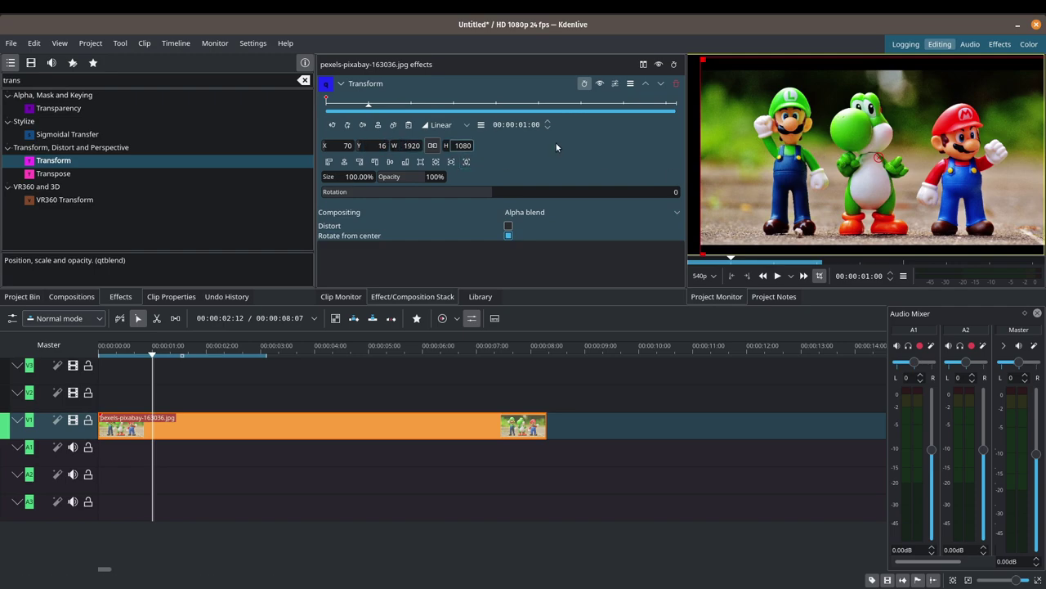
drag(880, 156, 870, 159)
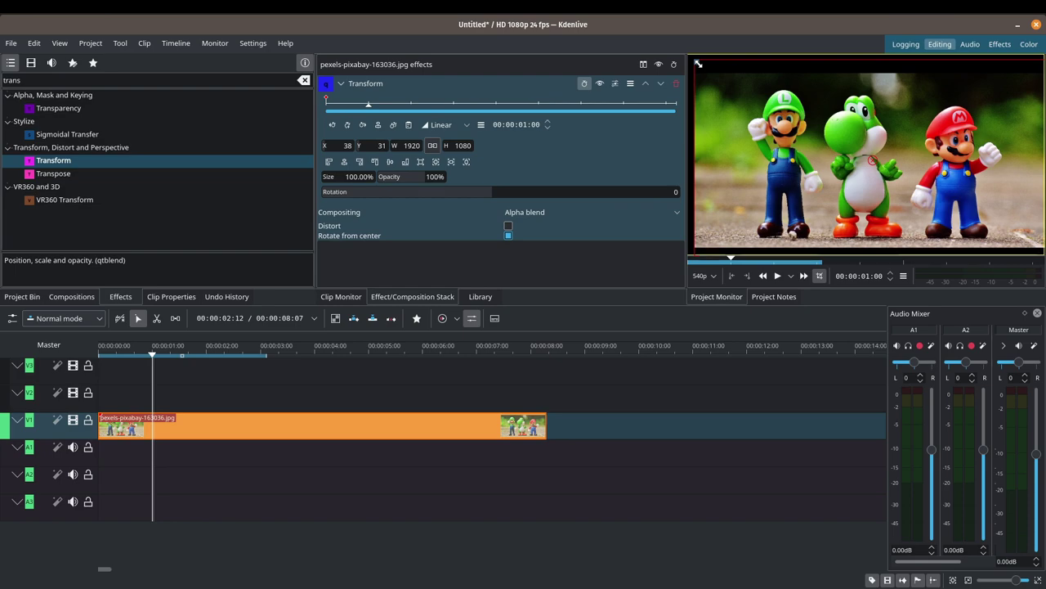
drag(696, 61, 770, 130)
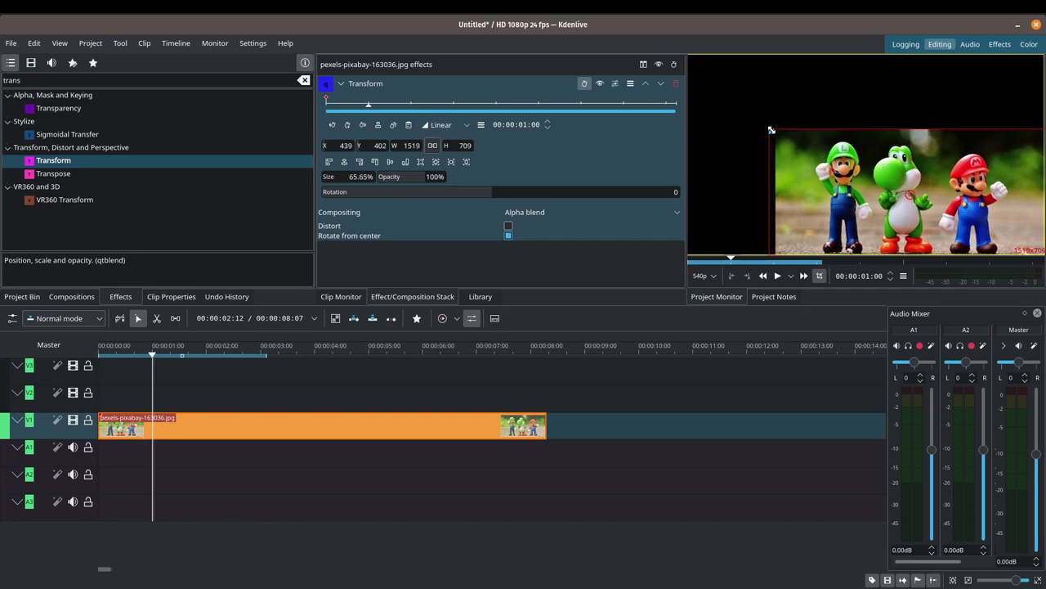
- Rescale and reposition the image in the monitor to about X 123, Y 119 at about 81.57% size
double_click(404, 145)
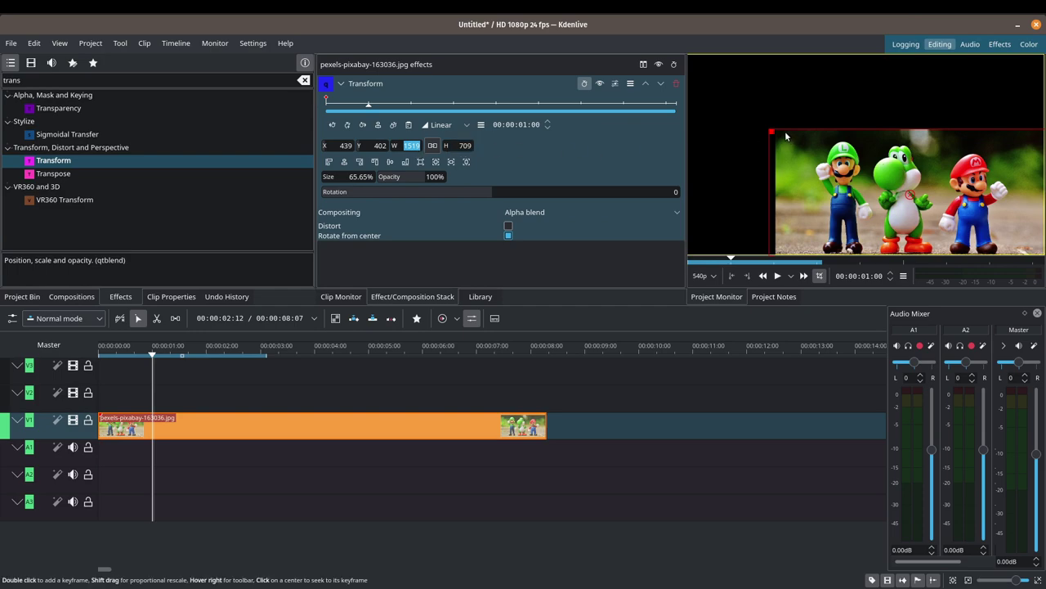
drag(786, 137, 735, 84)
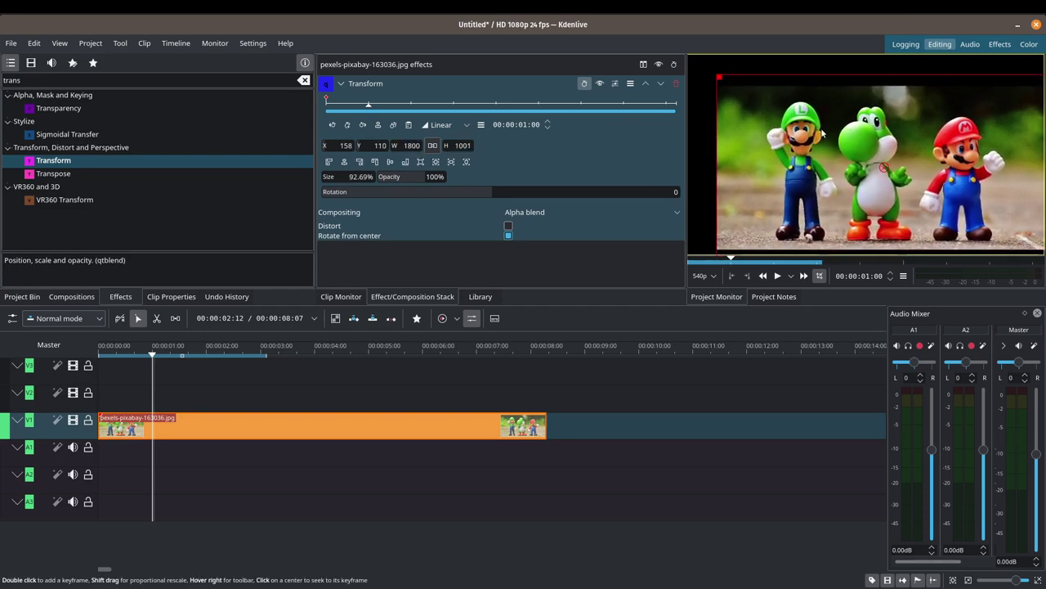
drag(881, 164, 857, 146)
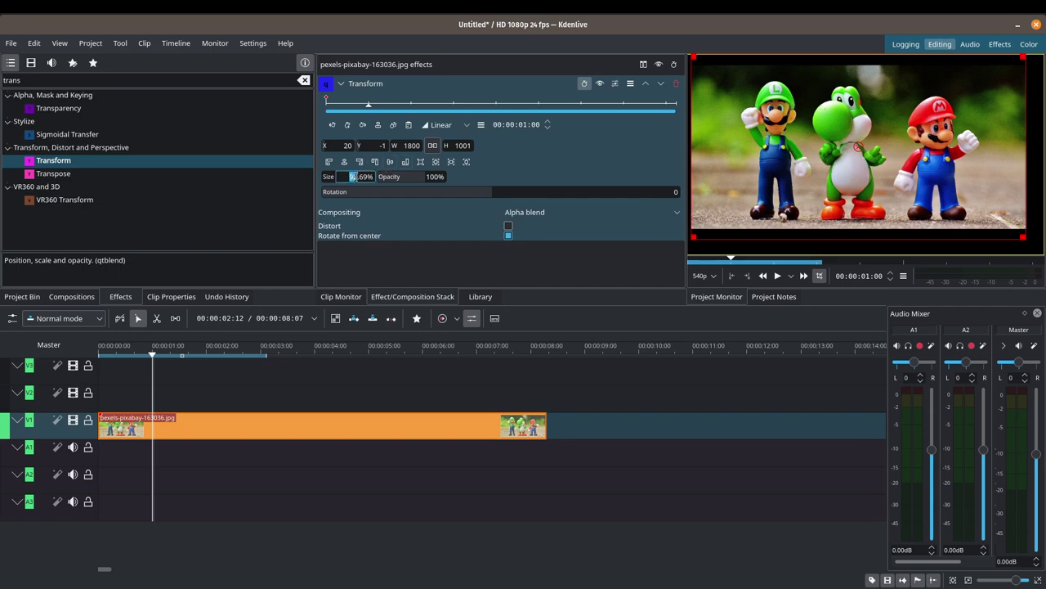
drag(695, 59, 715, 79)
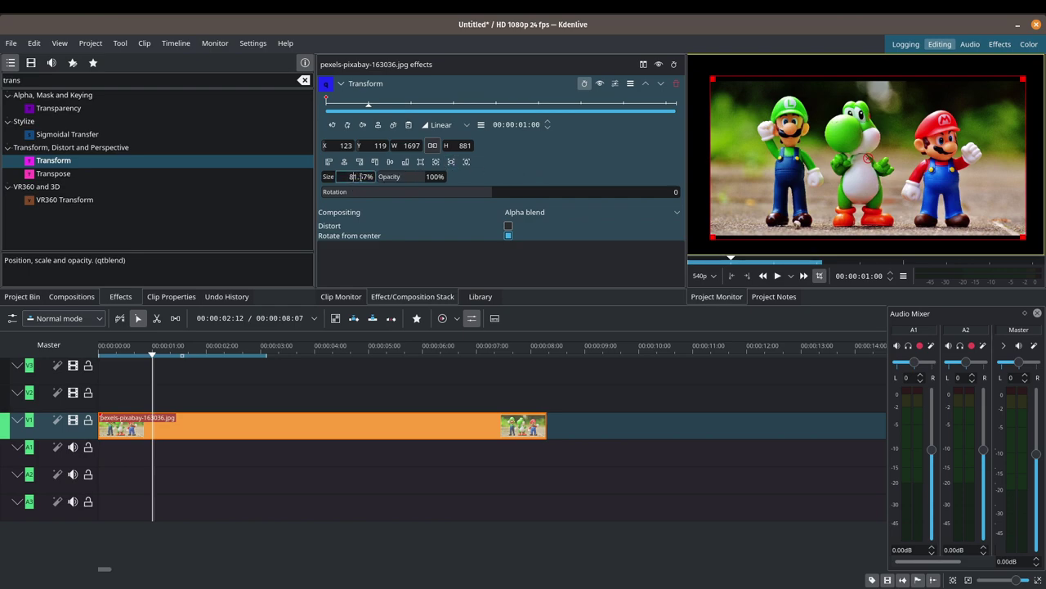
- Rotate the image to about -35 and look through the available compositing modes, leaving Alpha blend selected
mouse_move(423, 179)
mouse_down()
mouse_move(400, 176)
mouse_move(436, 181)
mouse_up()
click(437, 181)
mouse_move(495, 194)
mouse_down()
mouse_move(471, 195)
mouse_move(511, 195)
mouse_move(474, 195)
mouse_up()
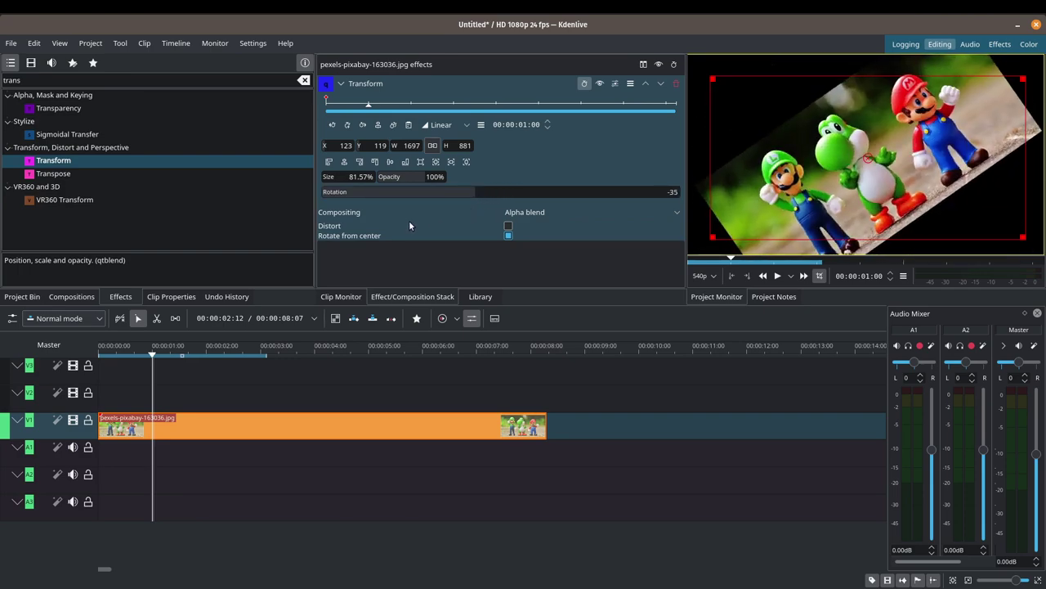
click(564, 208)
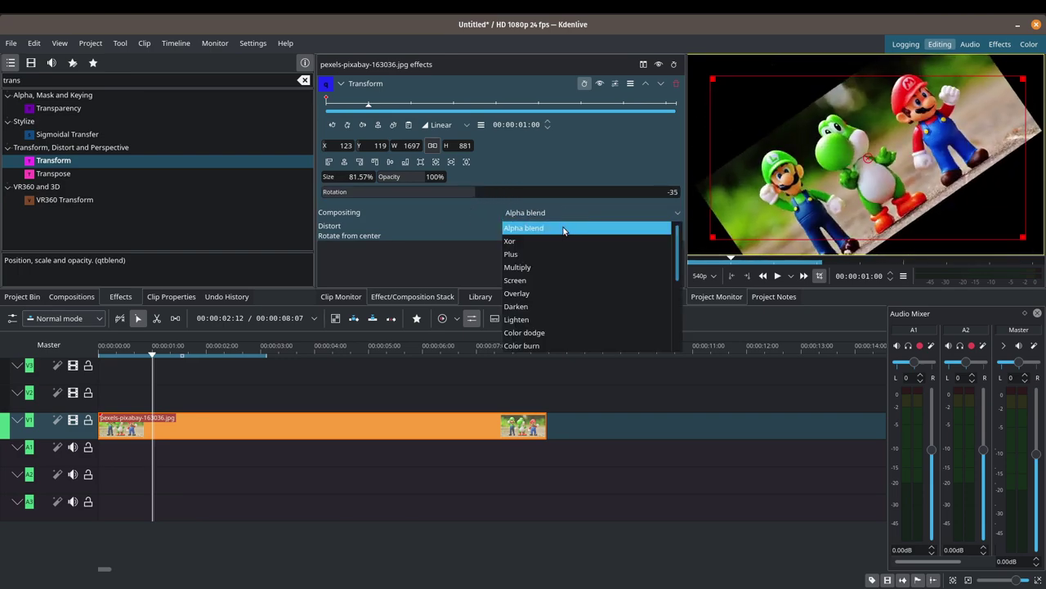
click(583, 210)
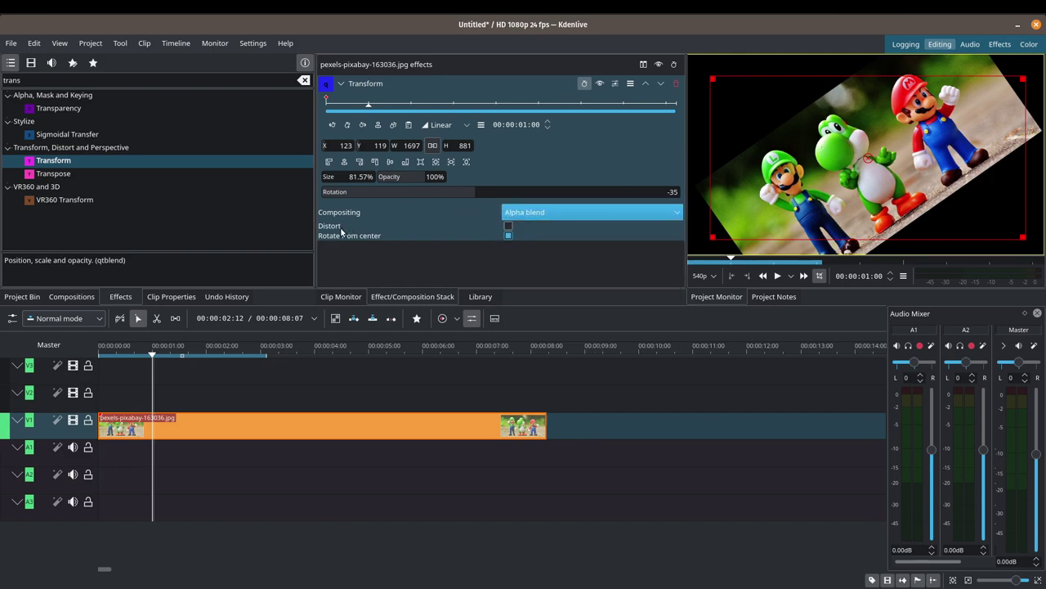
- Try rotating the image to about -9 with Rotate from center off, and to about 7 with it on
click(508, 235)
click(507, 236)
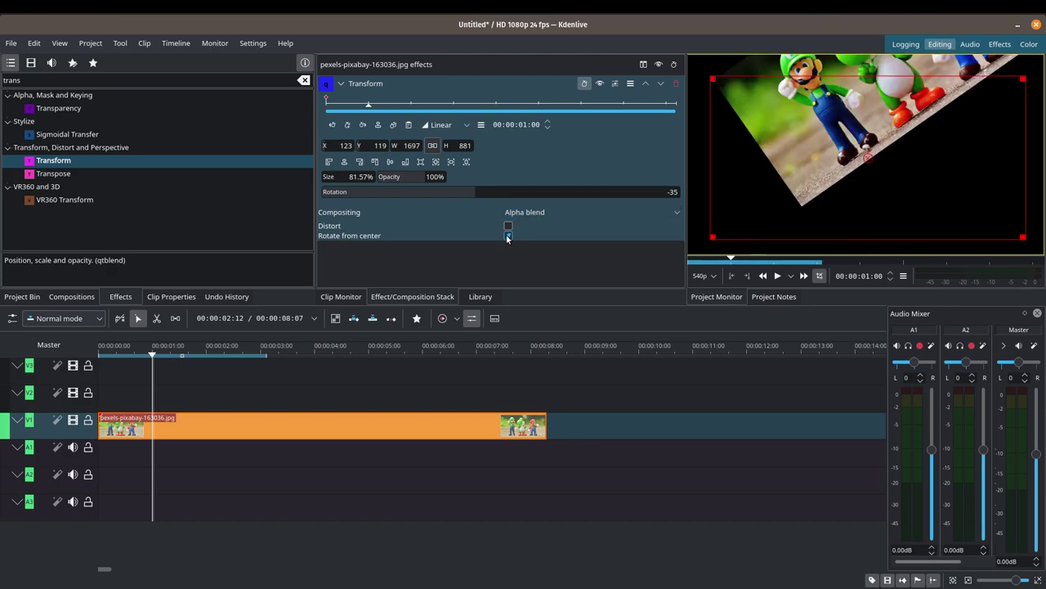
mouse_move(482, 195)
mouse_down()
mouse_move(504, 193)
mouse_move(490, 193)
mouse_up()
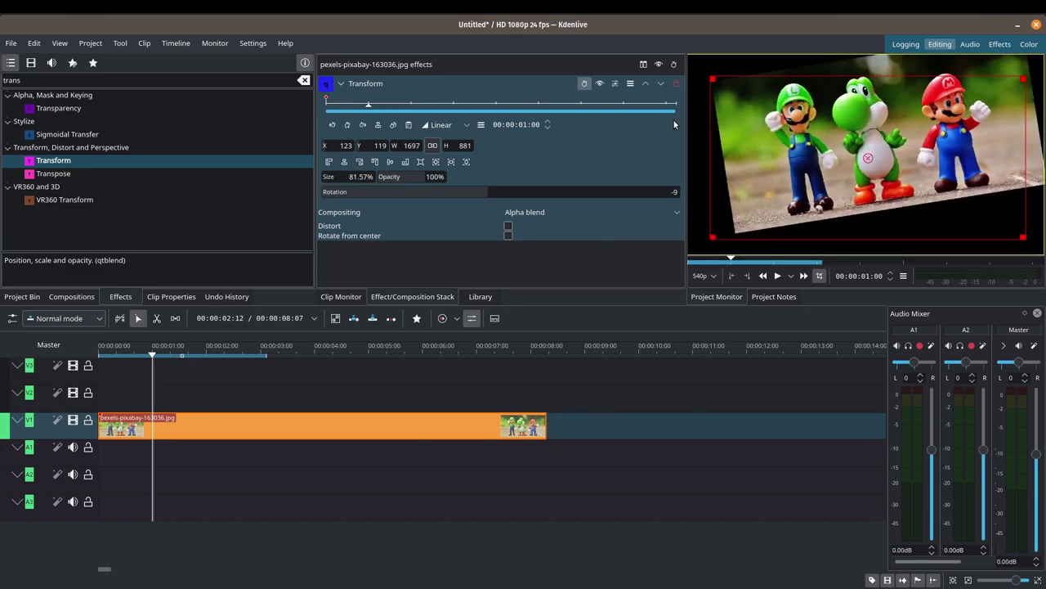
click(507, 236)
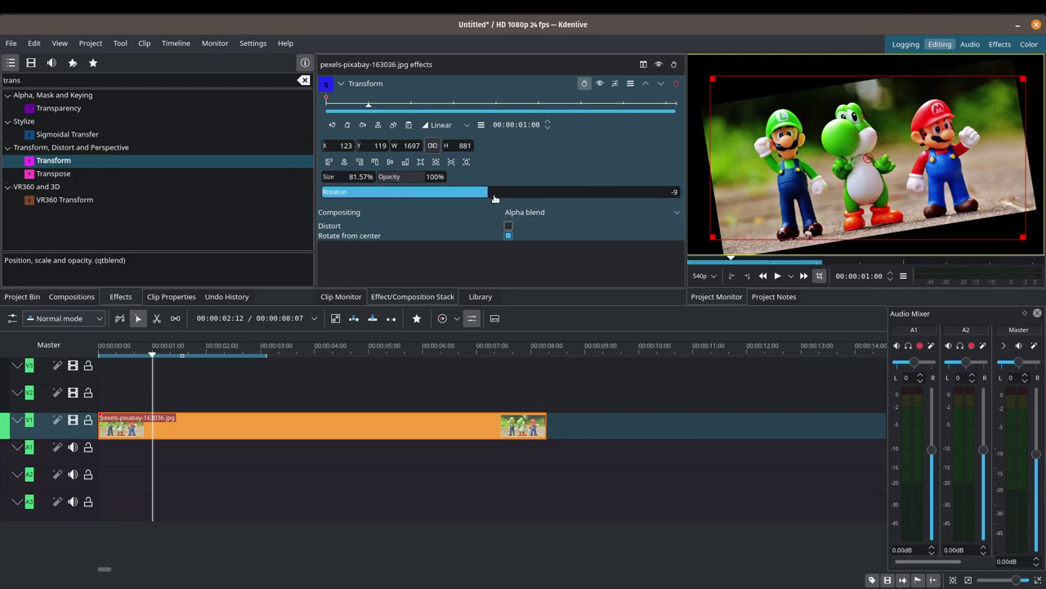
mouse_move(491, 193)
mouse_down()
mouse_move(511, 193)
mouse_move(476, 193)
mouse_move(495, 197)
mouse_up()
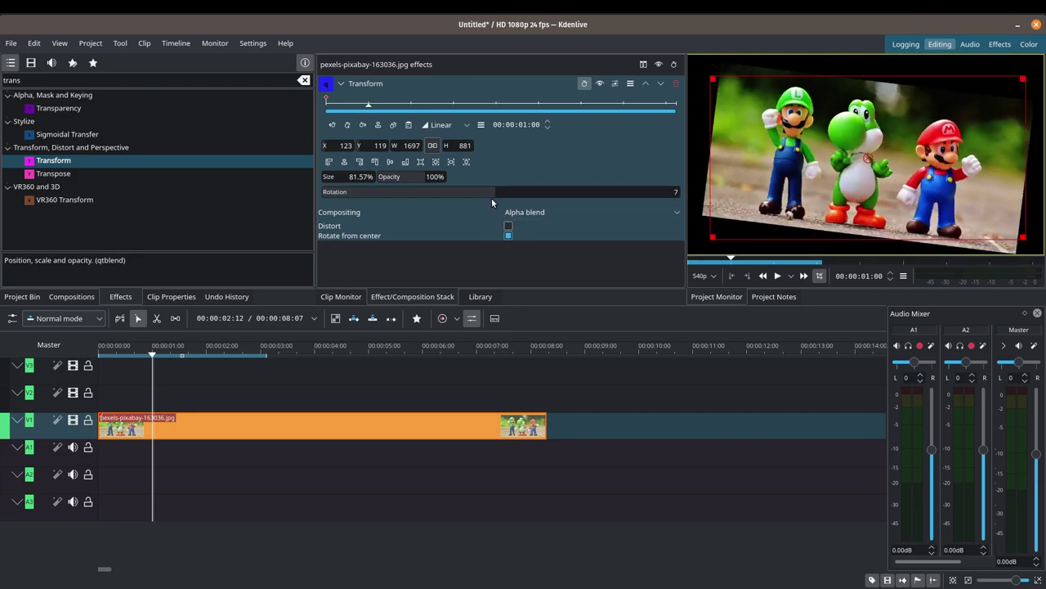
- Reset the image to X 0, Y 0, 100% size and no rotation, and add a keyframe at 00:00:01:00
click(346, 145)
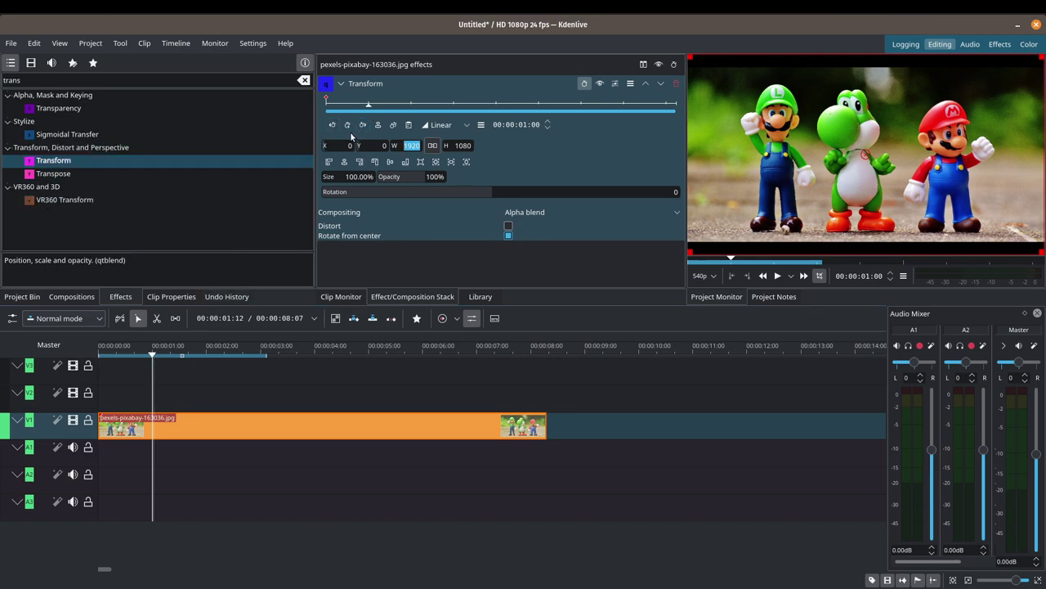
click(347, 126)
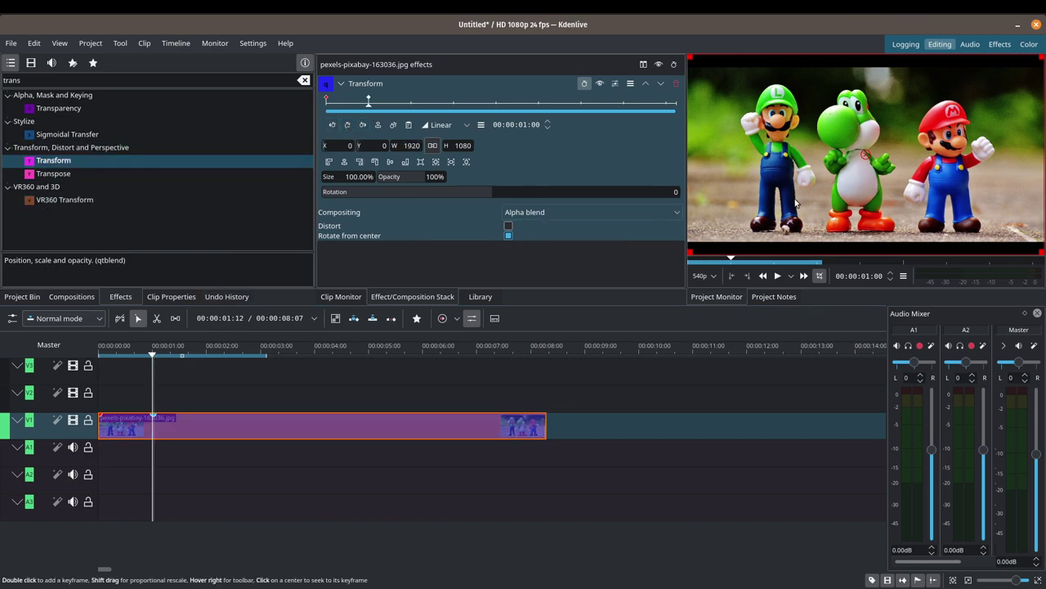
- Set the 00:00:01:00 keyframe's size to 200% and move the image to about X -6, Y -183 to frame Luigi
drag(345, 176, 369, 179)
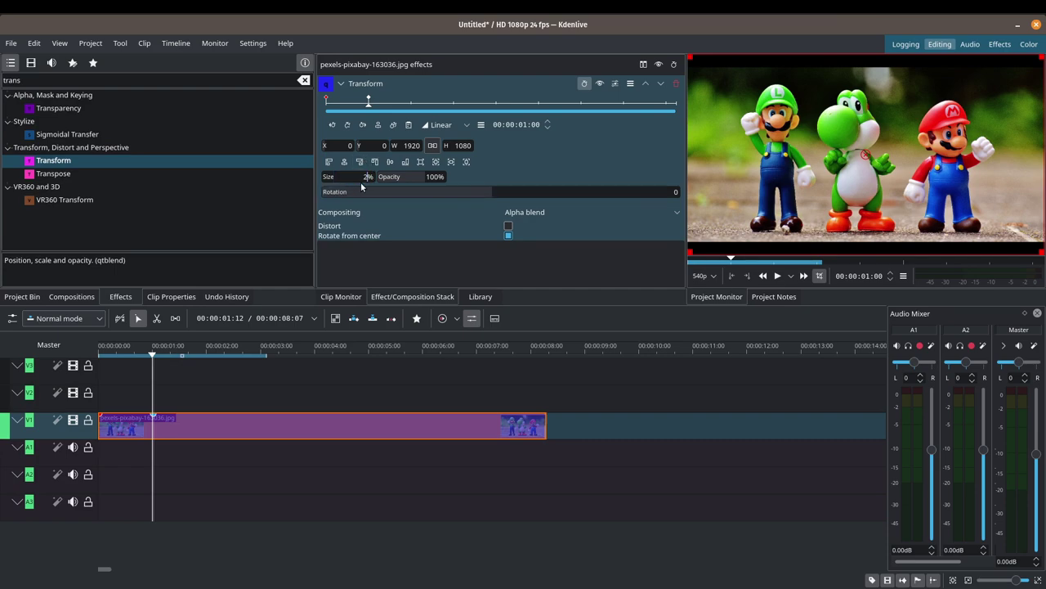
text(200)
key(Tab)
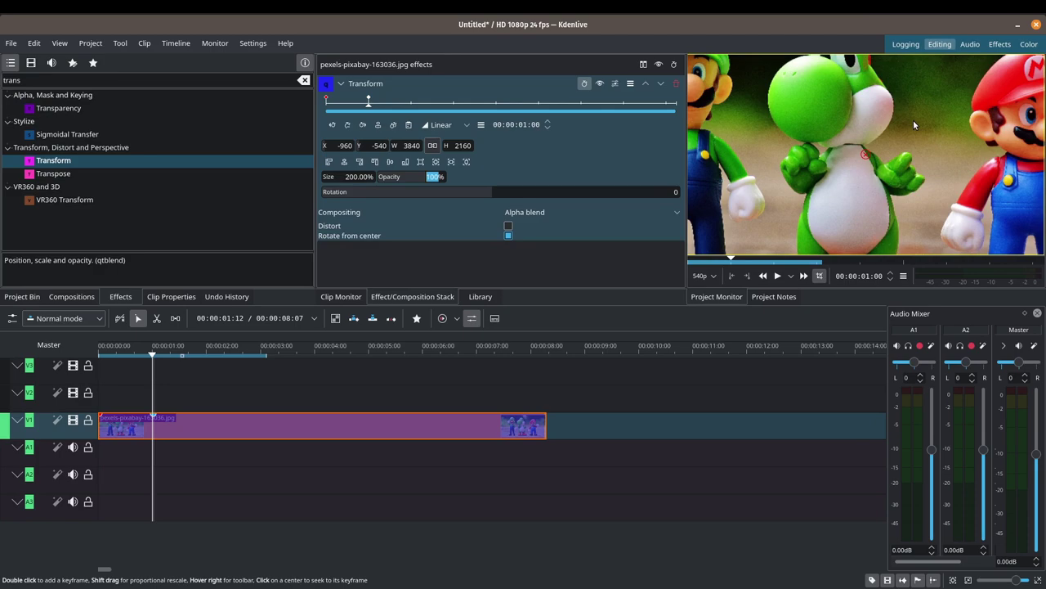
drag(865, 157, 1043, 227)
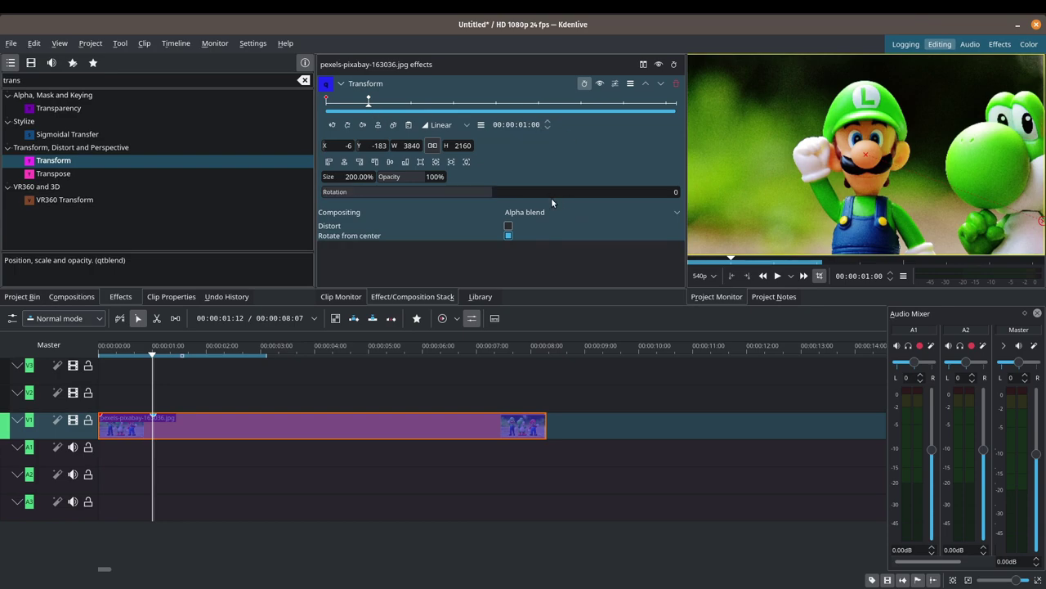
- Play the zoom animation from the first keyframe past 00:00:03:00
key(Home)
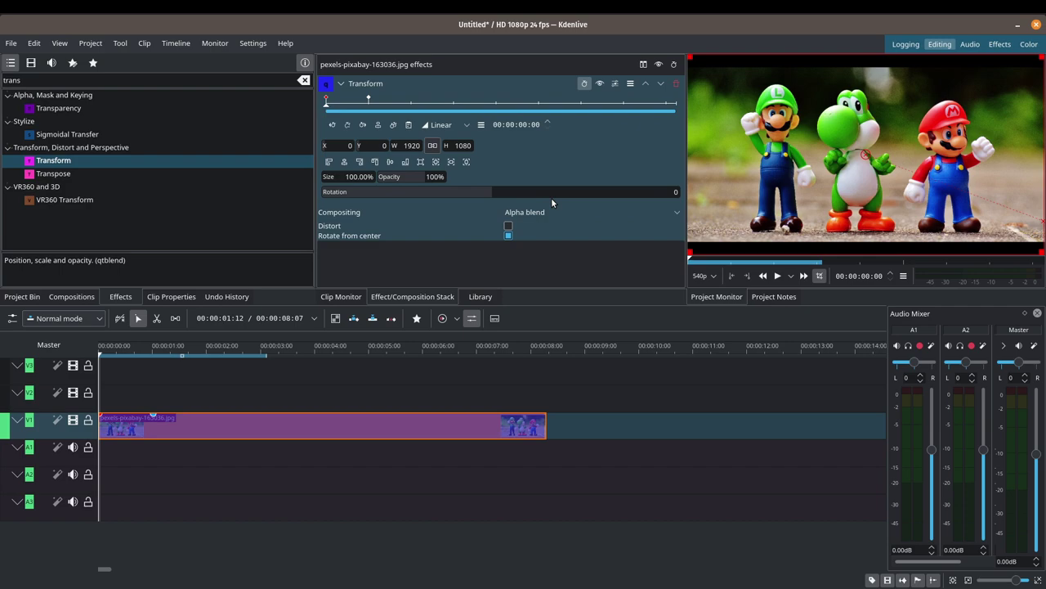
key(space)
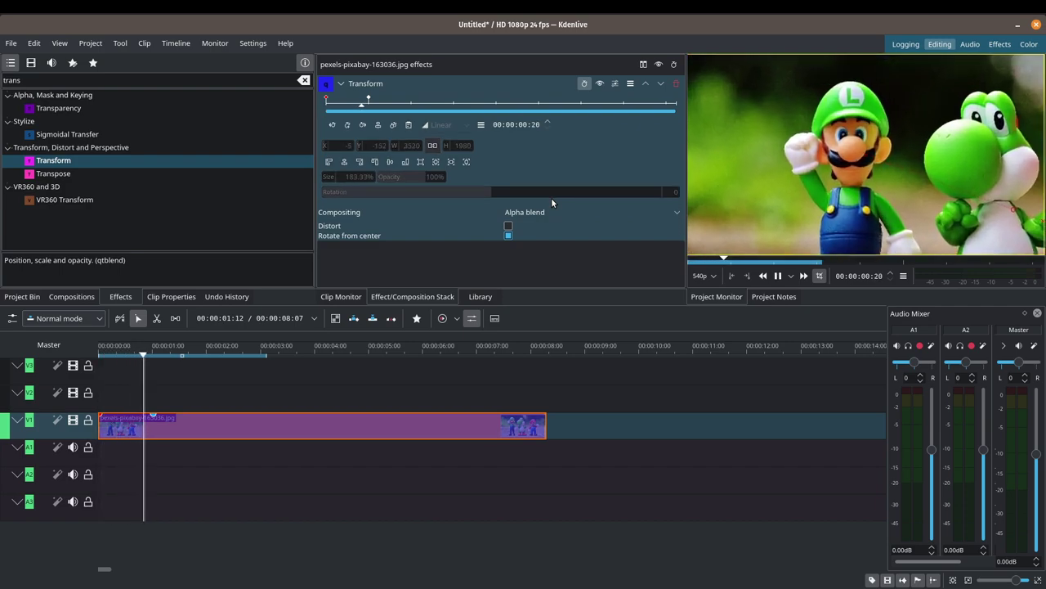
key(space)
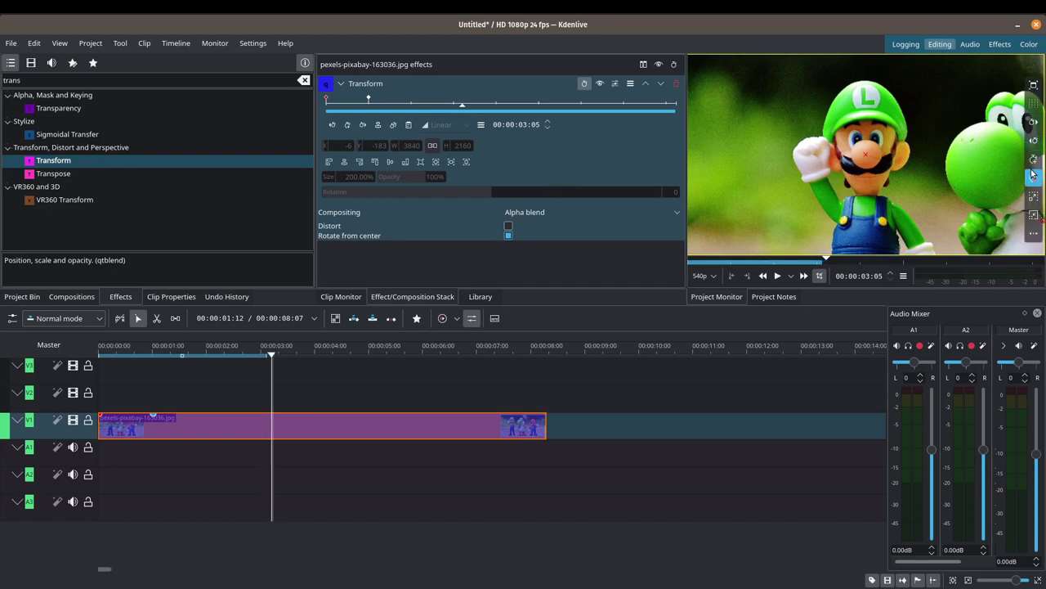
- Add a keyframe at 00:00:02:00 and move the image to about X -790, Y -195 to frame Yoshi
drag(462, 106, 410, 103)
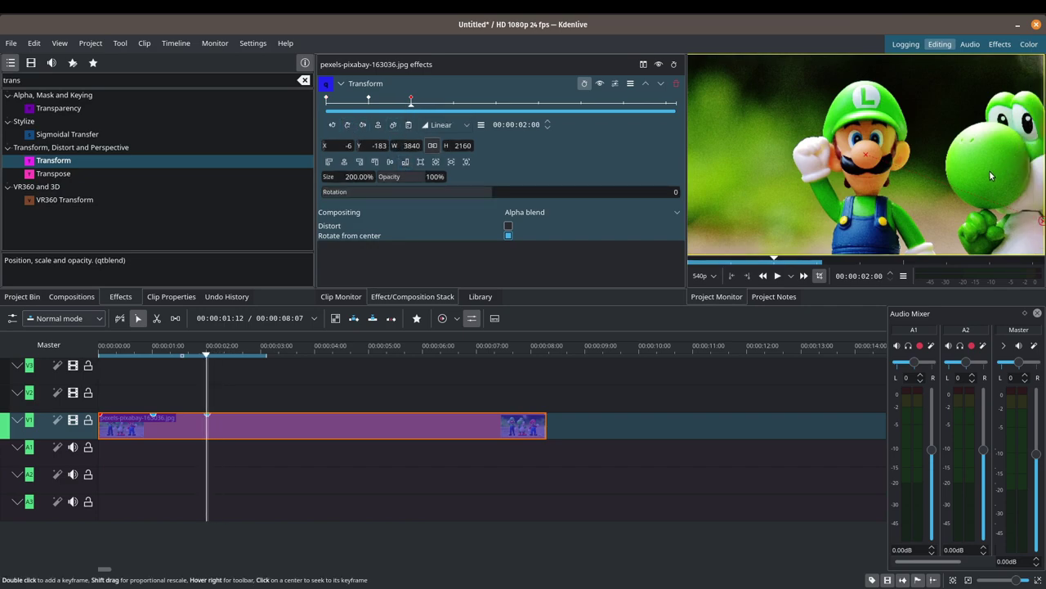
mouse_move(1043, 221)
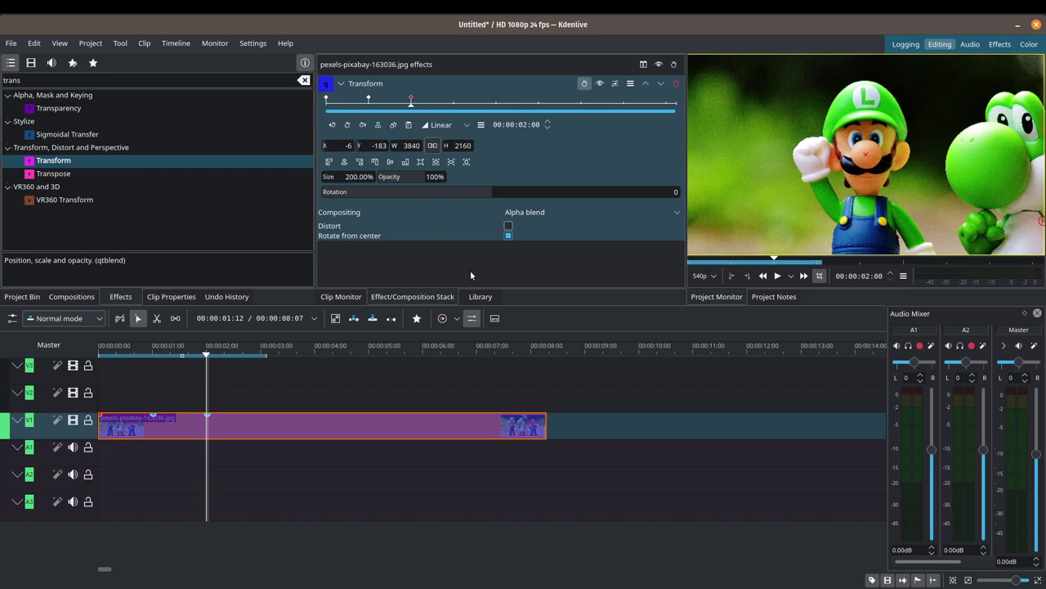
click(347, 145)
scroll(348, 145, up, 5)
scroll(347, 145, down, 7)
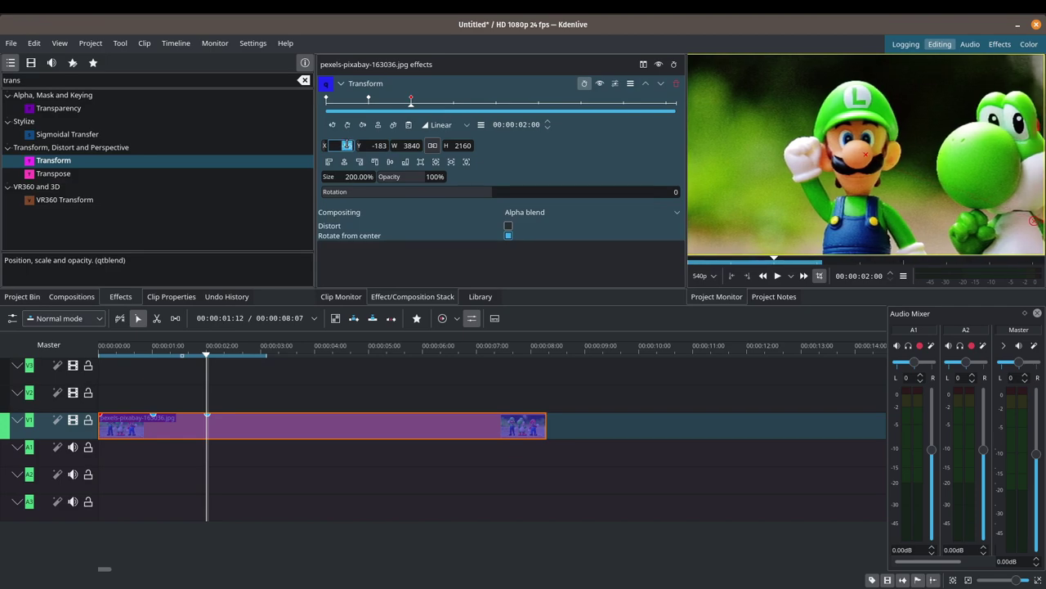
scroll(346, 145, down, 5)
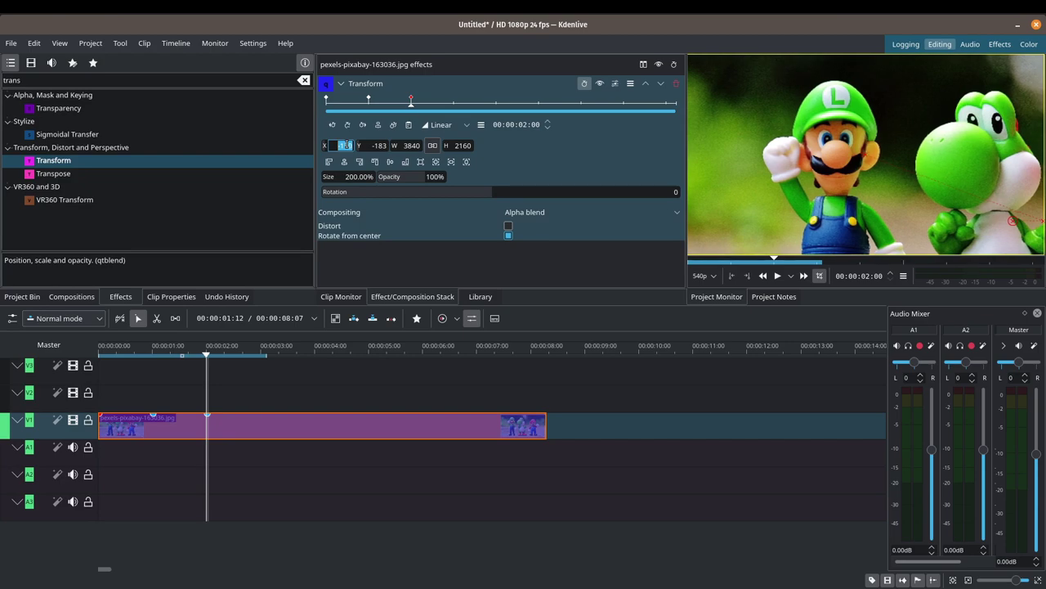
scroll(347, 145, down, 2)
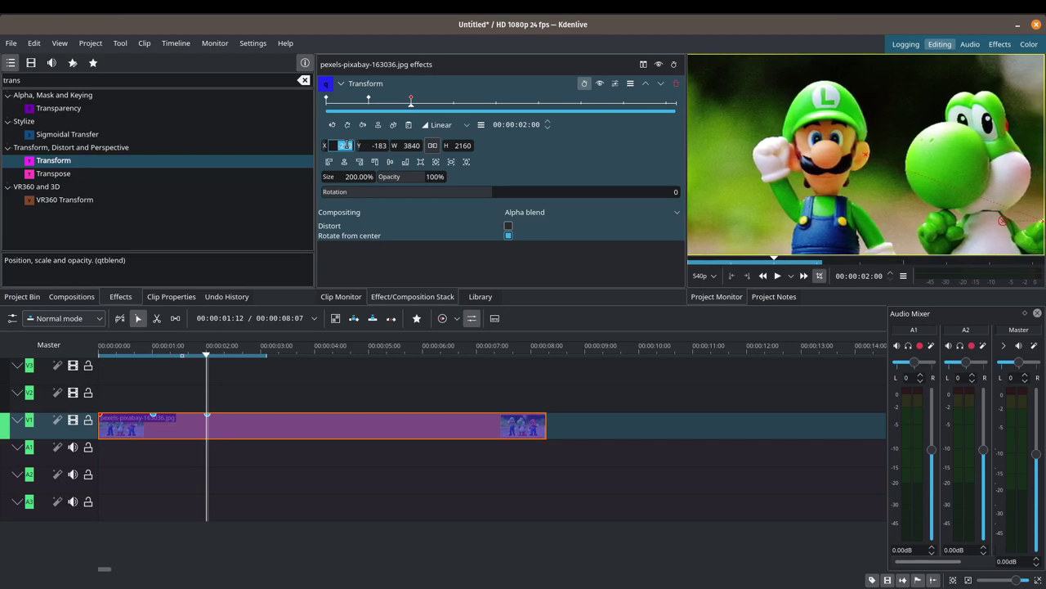
drag(1004, 221, 897, 220)
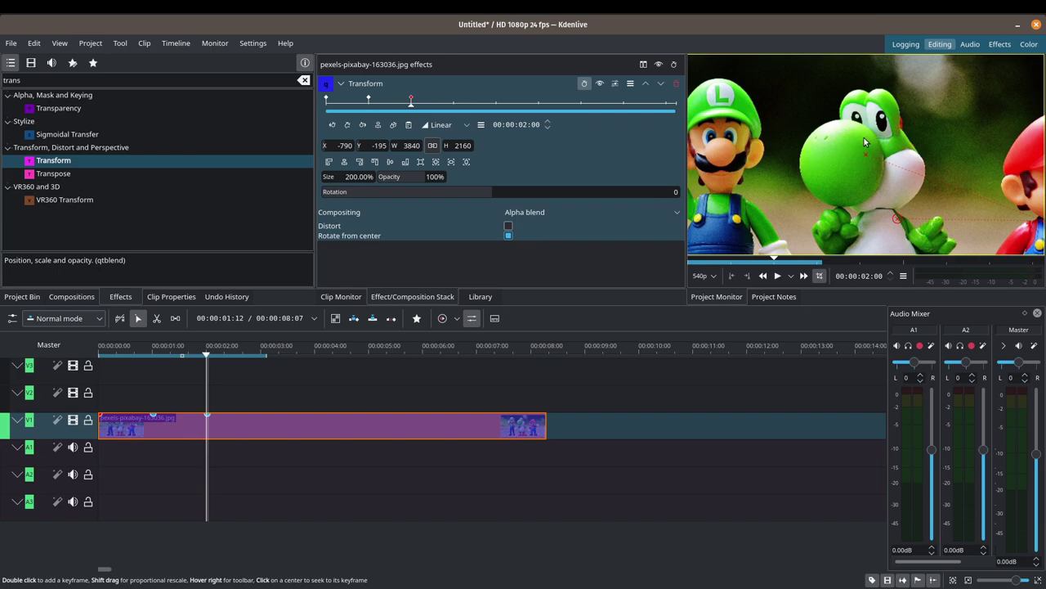
- Check the Y position of the 00:00:01:00 keyframe and set the 00:00:02:00 keyframe's Y to -183
click(333, 126)
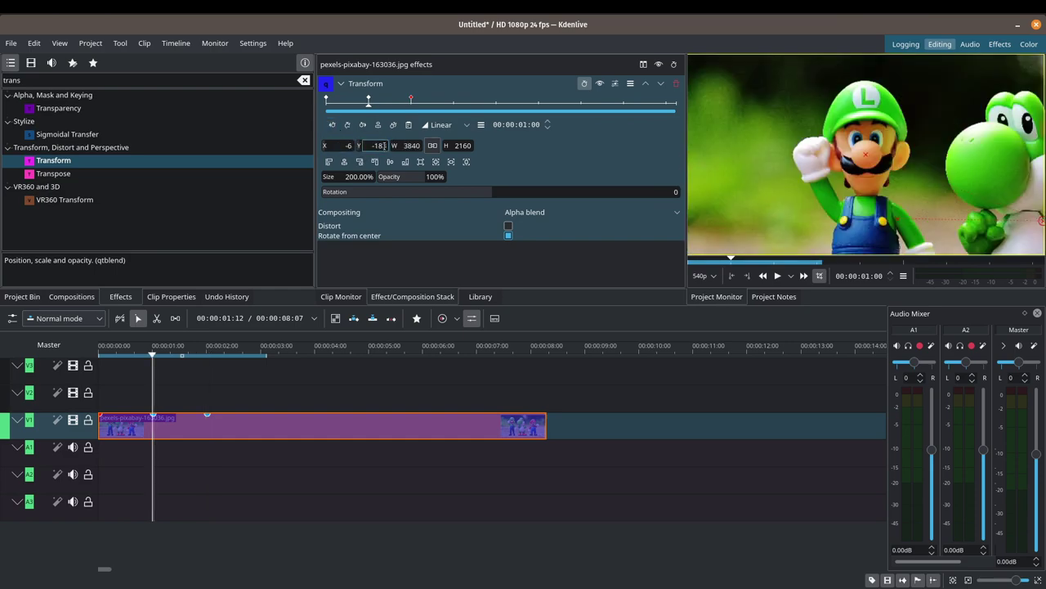
click(363, 125)
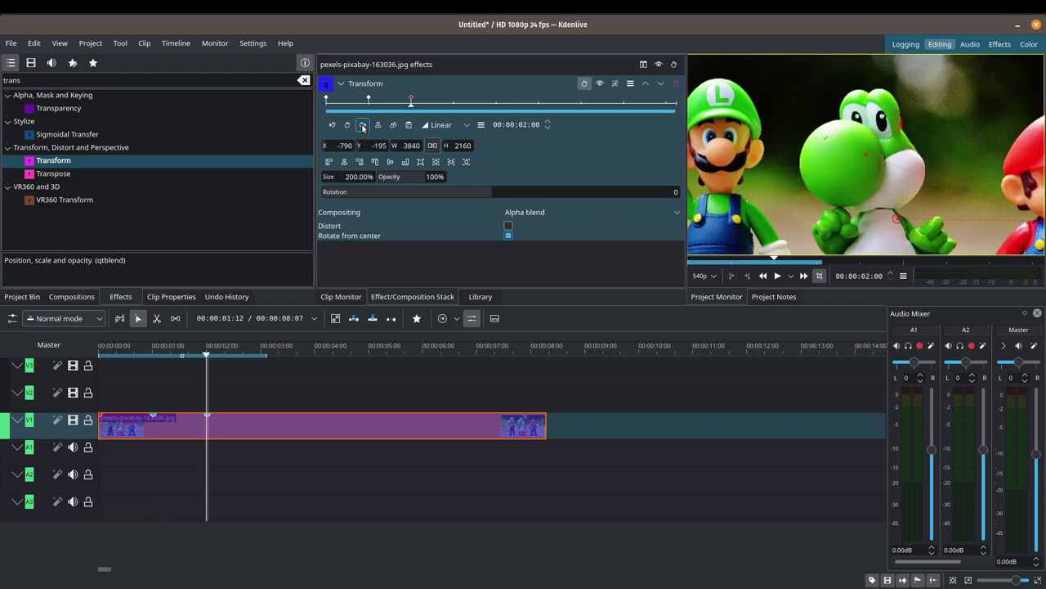
drag(374, 147, 388, 148)
key(BackSpace)
text(183)
key(Tab)
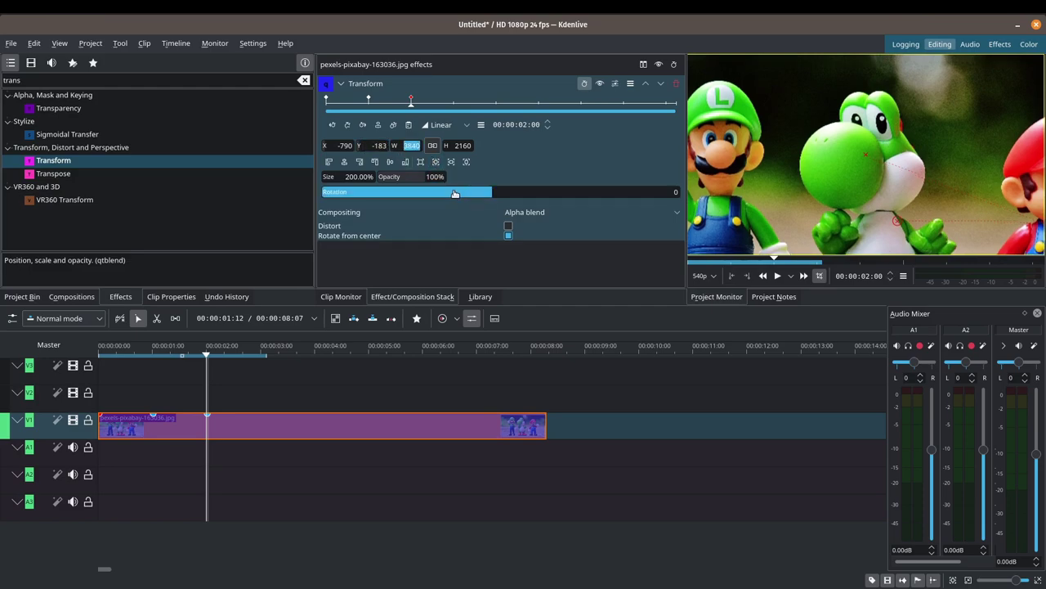
- Play the zoom and pan animation from the start past 00:00:04:00
key(Home)
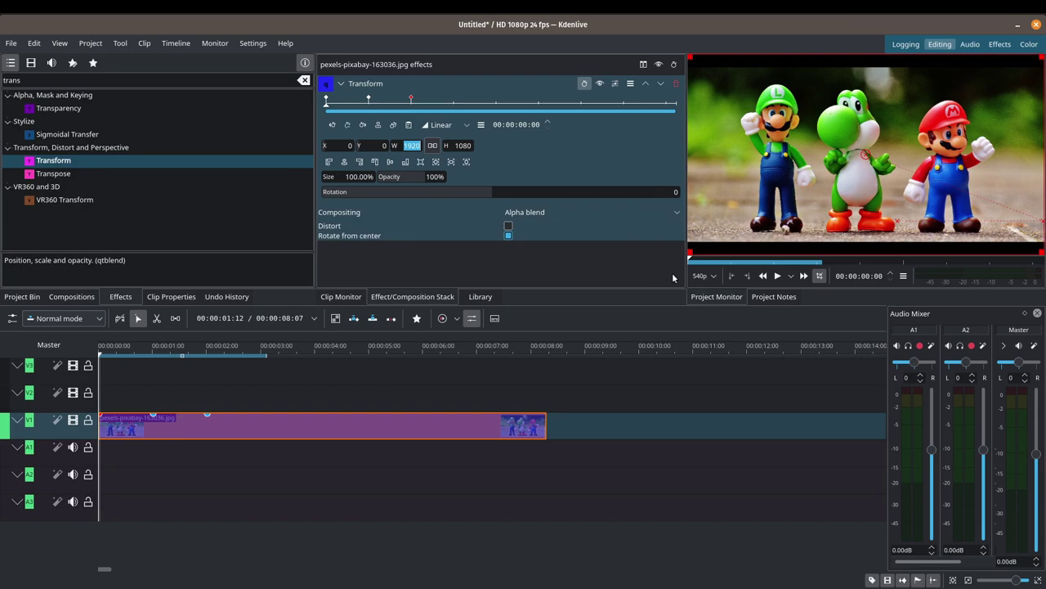
click(778, 275)
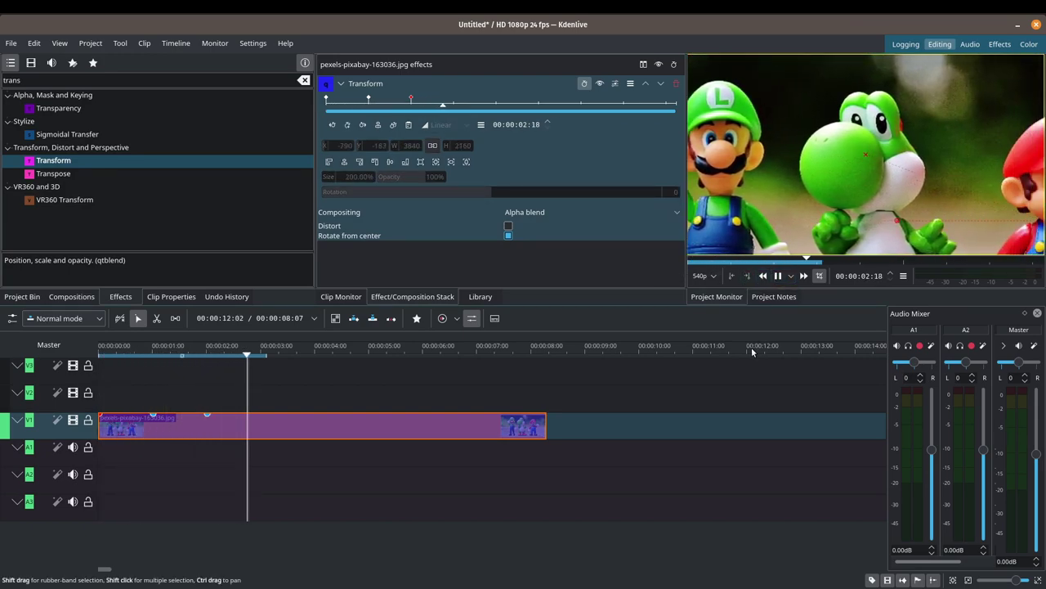
key(space)
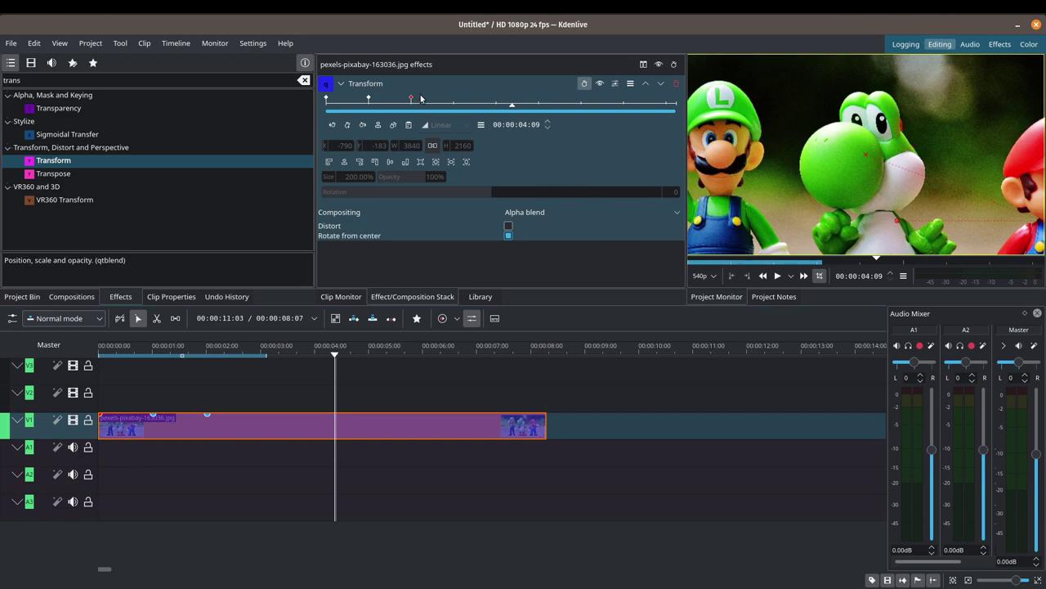
- Move the 00:00:02:00 keyframe to 00:00:03:00
drag(413, 98, 455, 105)
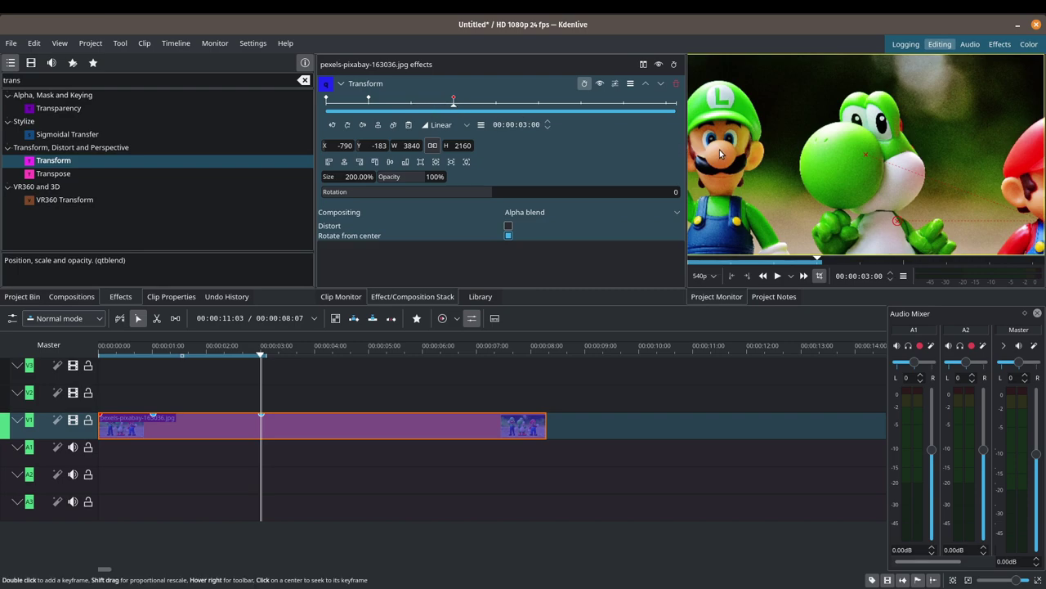
- Duplicate the 00:00:01:00 keyframe at 00:00:02:00 to hold the framing on Luigi
drag(454, 109, 412, 107)
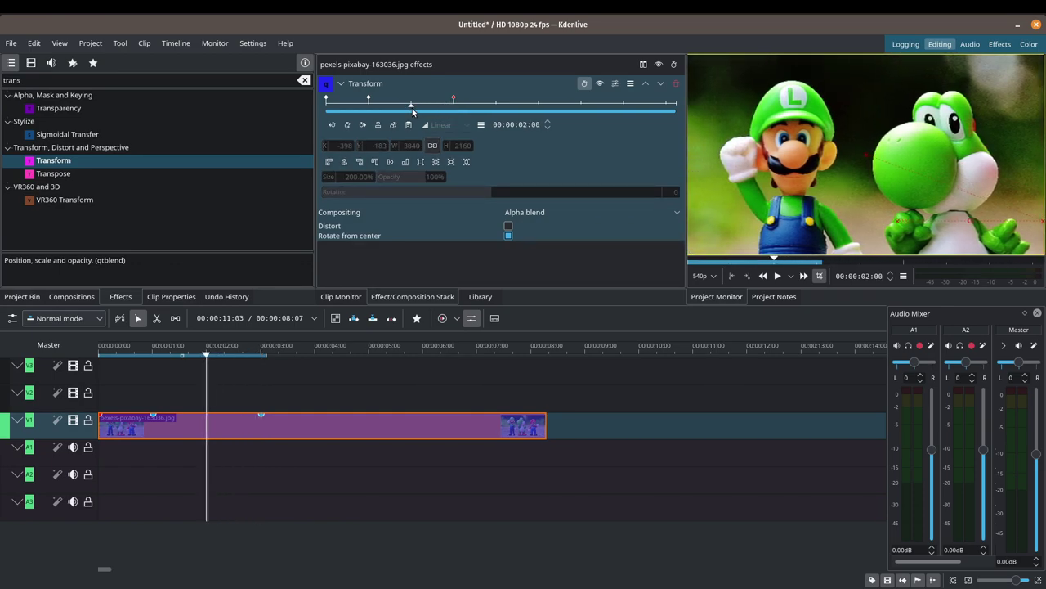
click(368, 99)
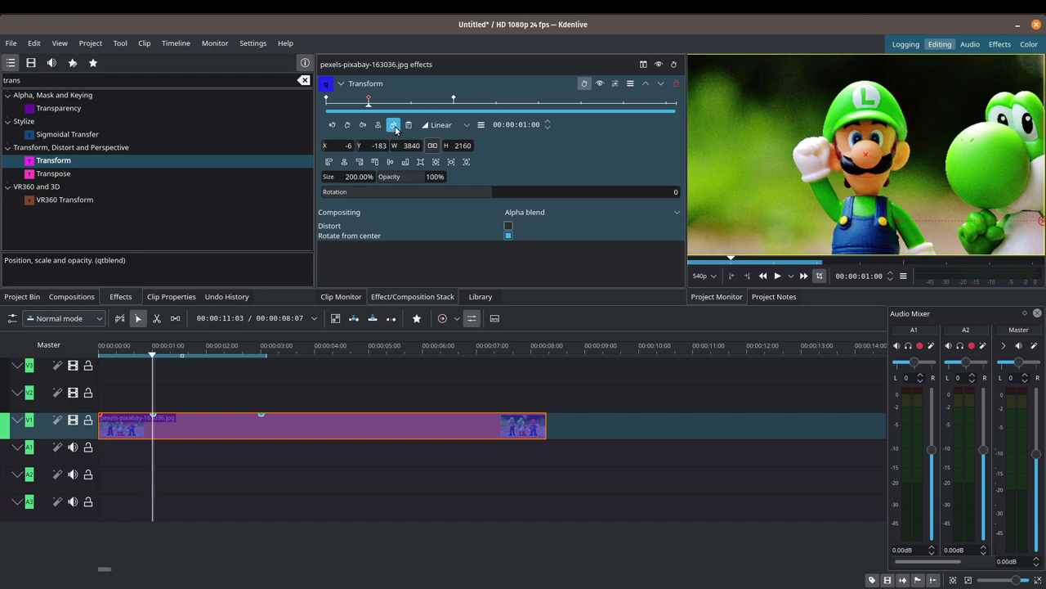
click(409, 109)
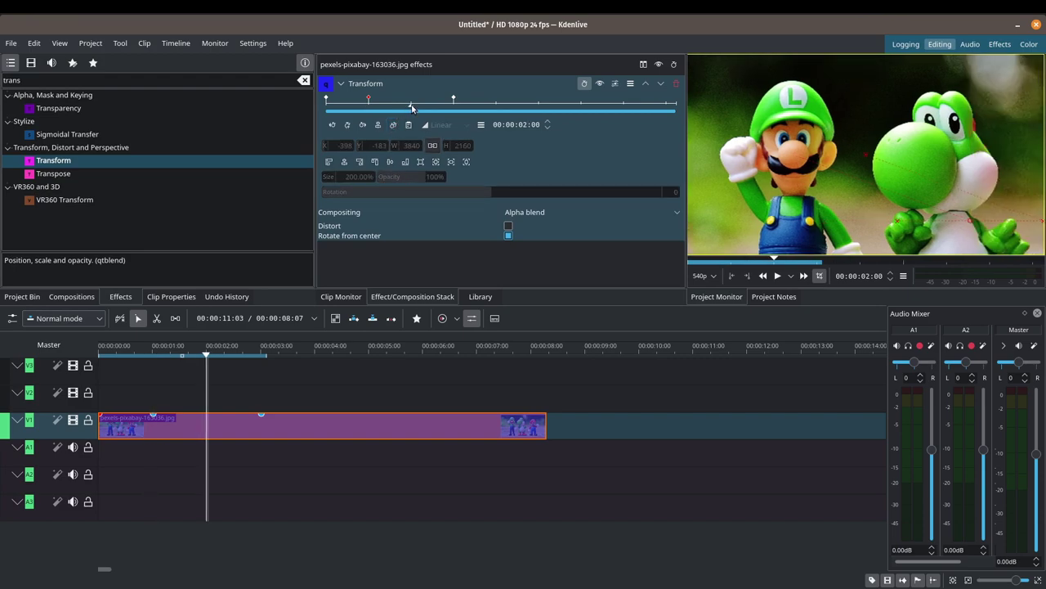
click(392, 127)
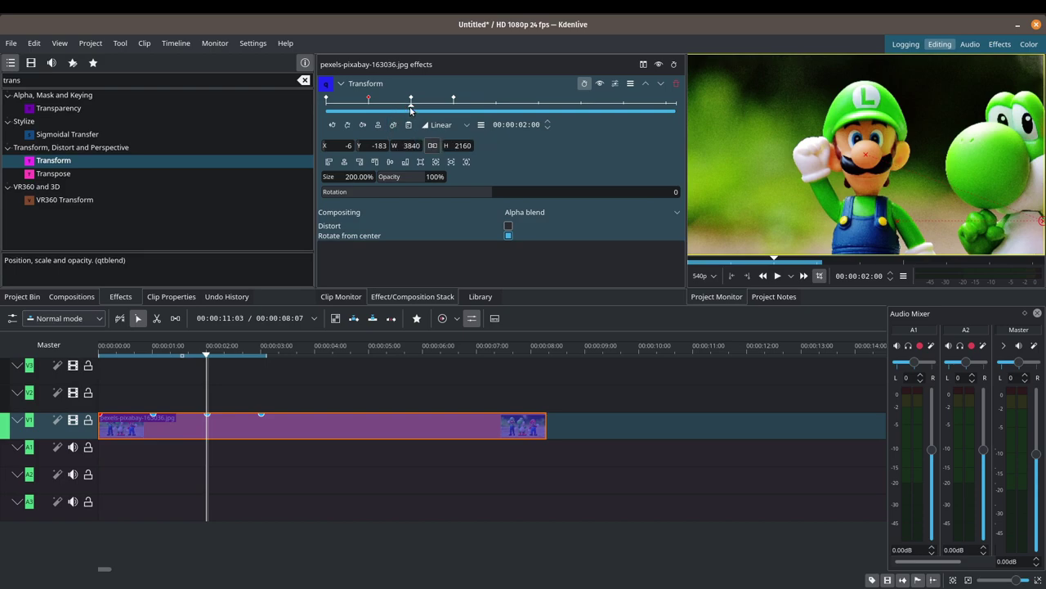
- Play the animation from the start past 00:00:04:00 to check the hold on Luigi
drag(411, 109, 325, 109)
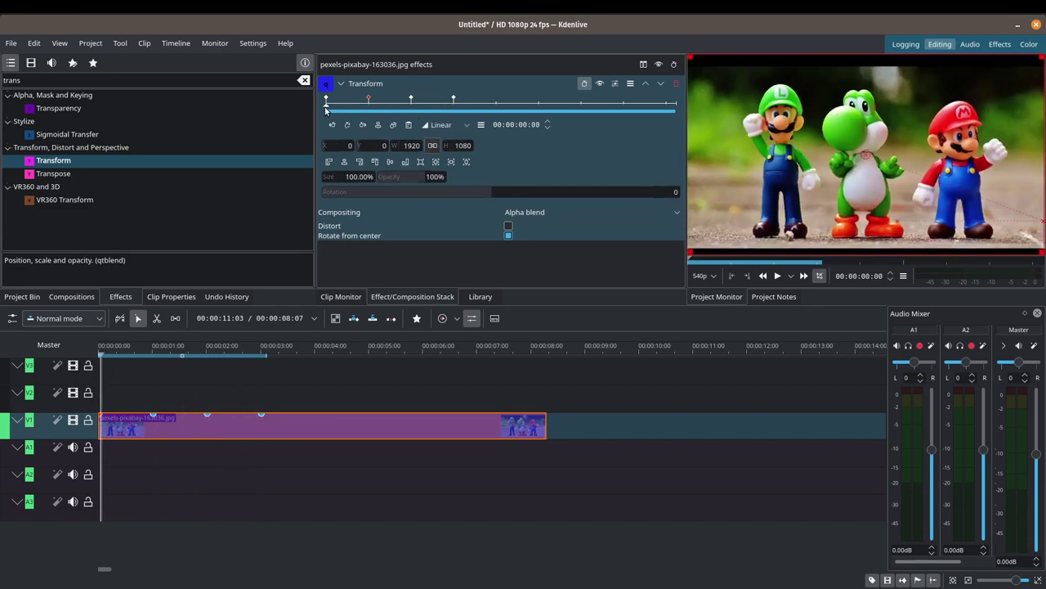
click(777, 276)
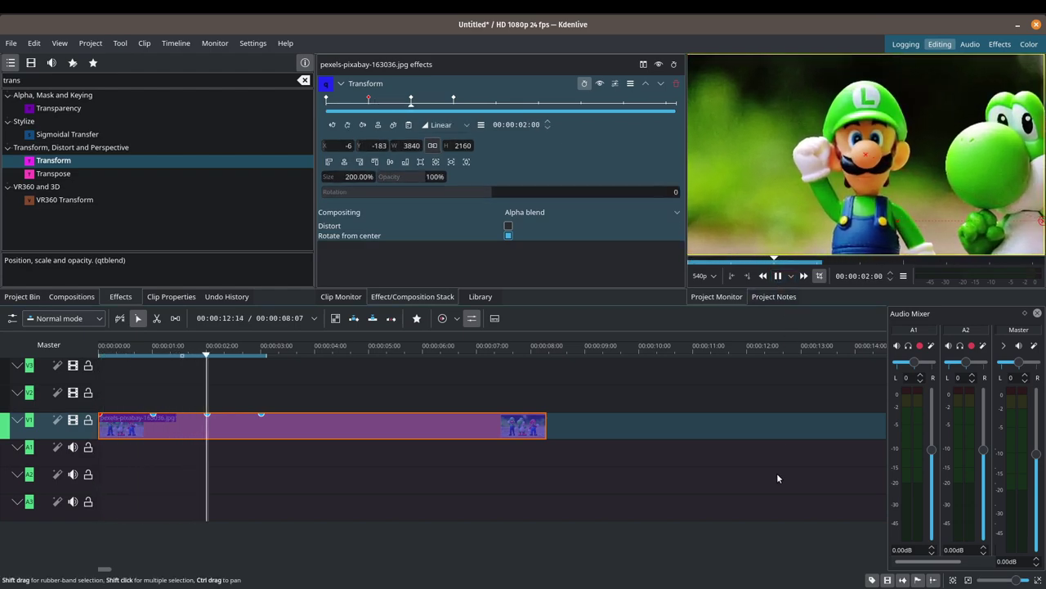
key(space)
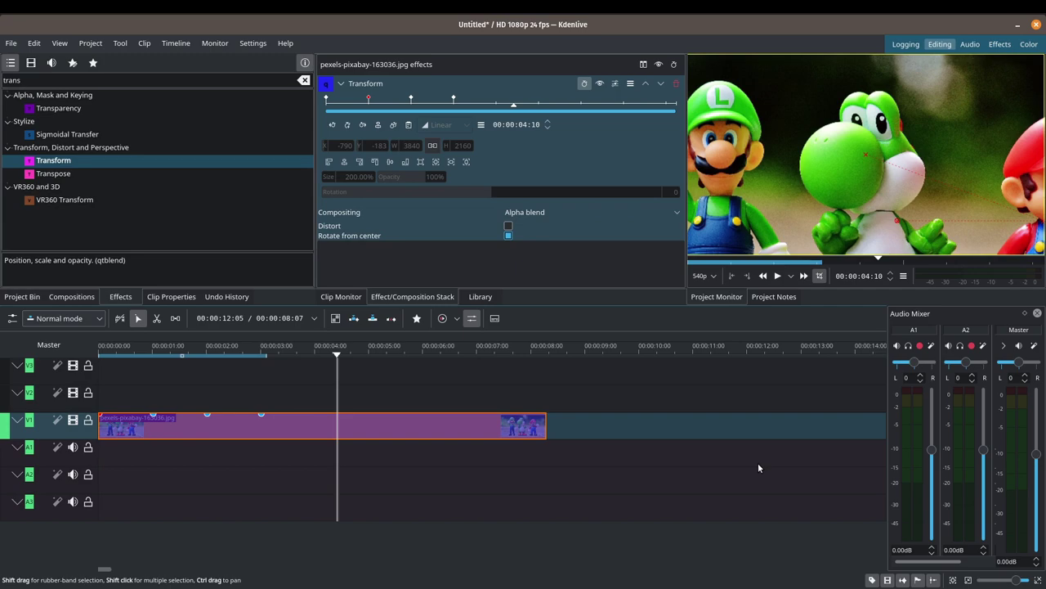
- Duplicate the 00:00:03:00 keyframe at 00:00:04:00 to hold the framing on Yoshi
drag(513, 107, 496, 108)
click(453, 100)
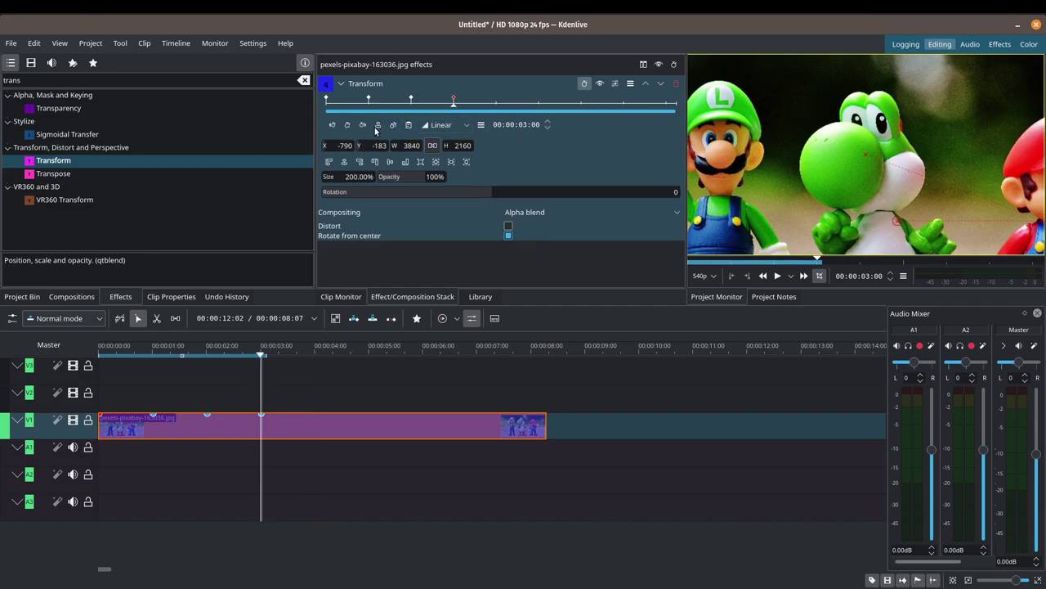
click(458, 108)
drag(461, 111, 496, 108)
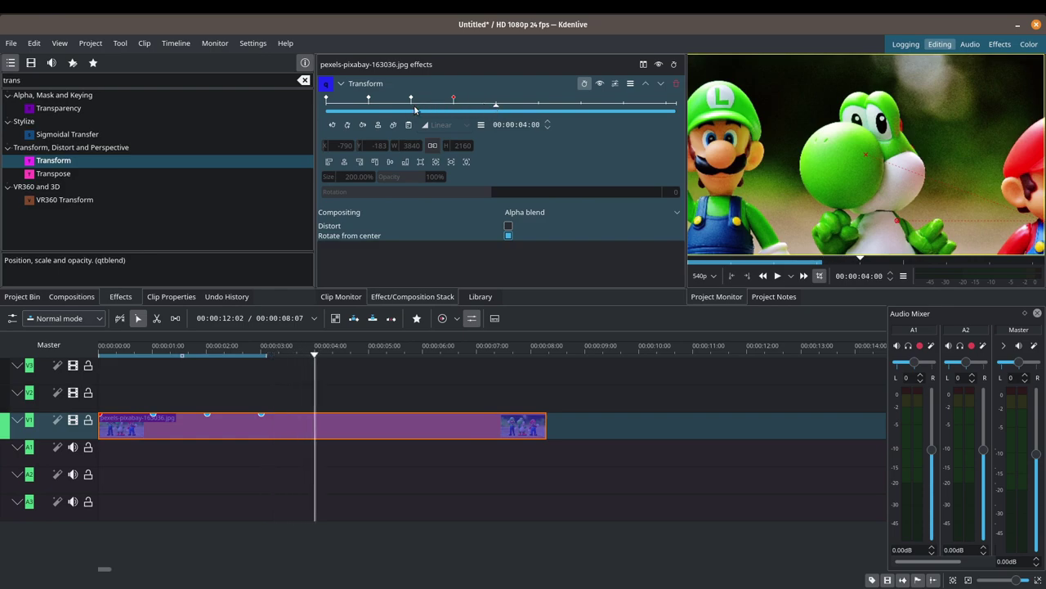
click(394, 125)
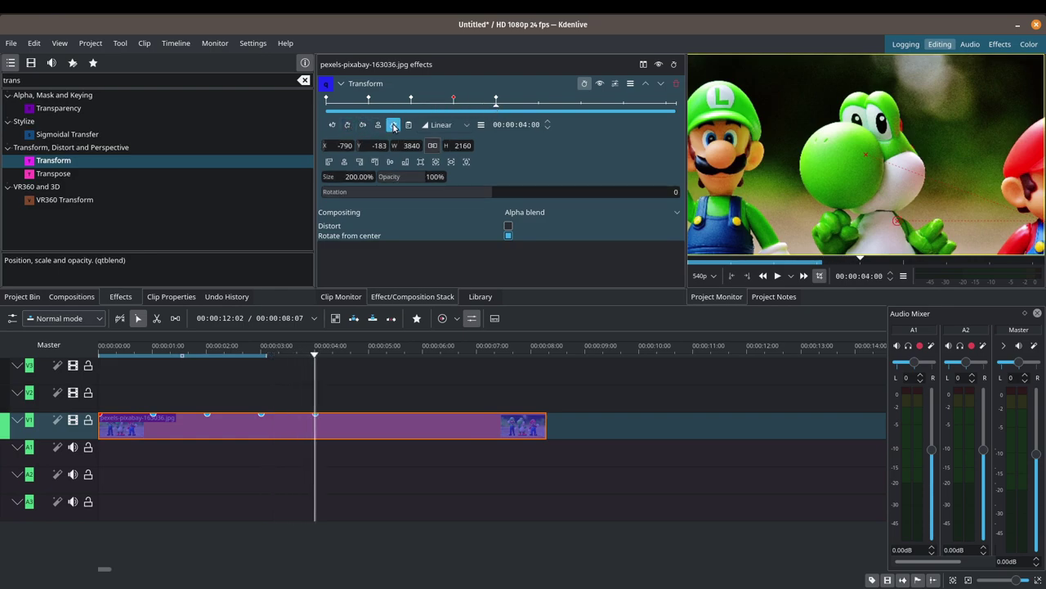
- Add a keyframe at 00:00:05:00, move the image to about X -1856 to frame Mario, and set Y to -183
drag(497, 109, 538, 108)
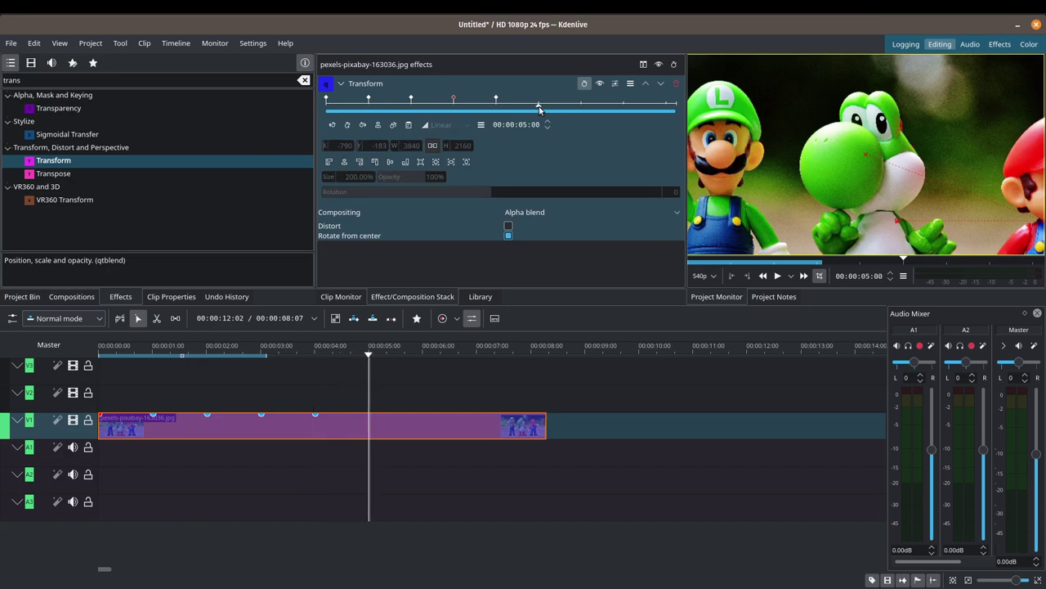
click(349, 124)
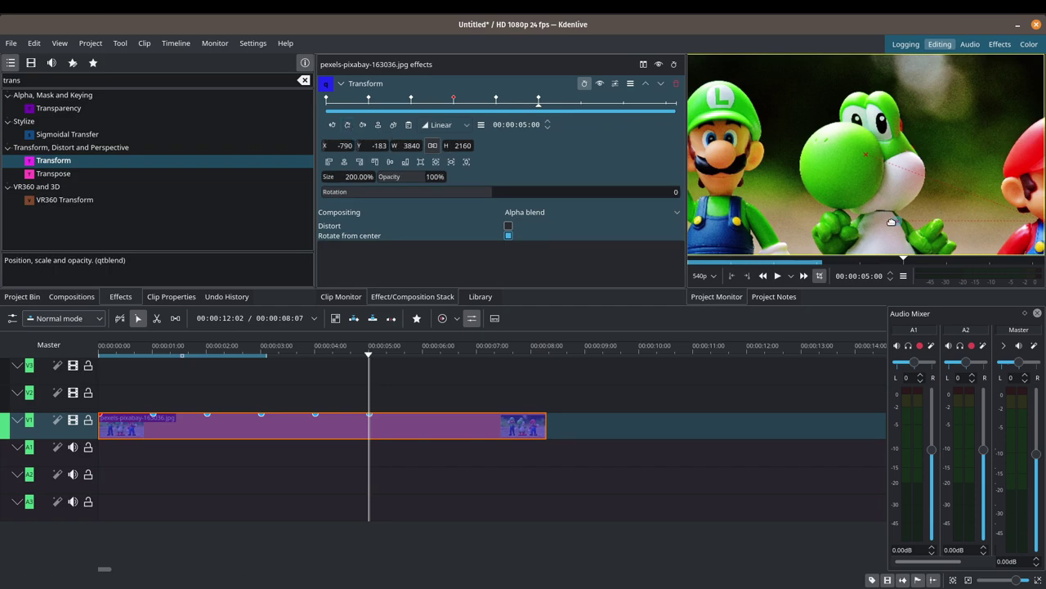
drag(897, 221, 699, 219)
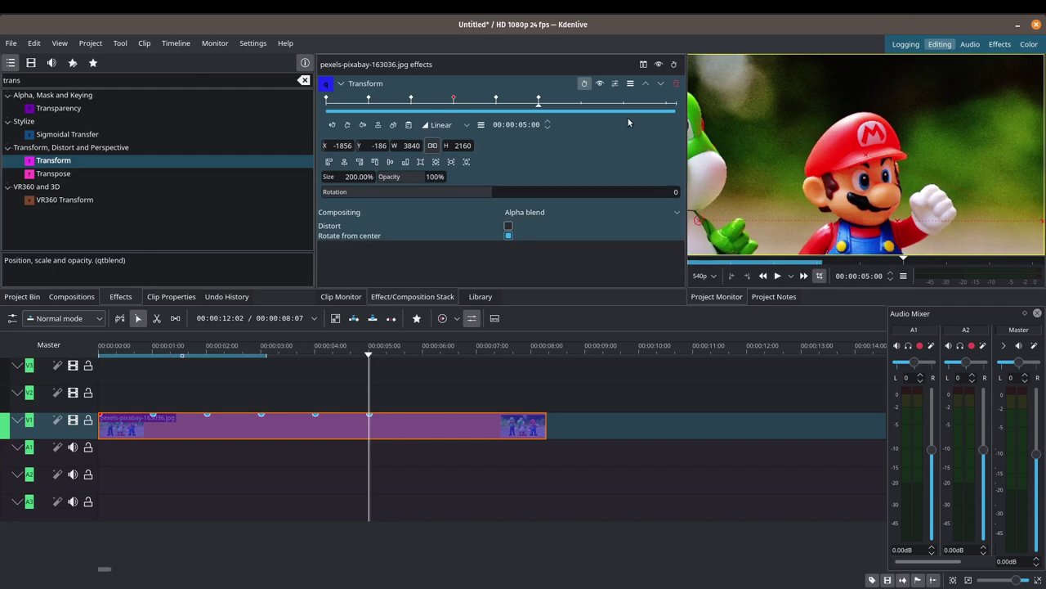
double_click(381, 146)
text(18)
key(Tab)
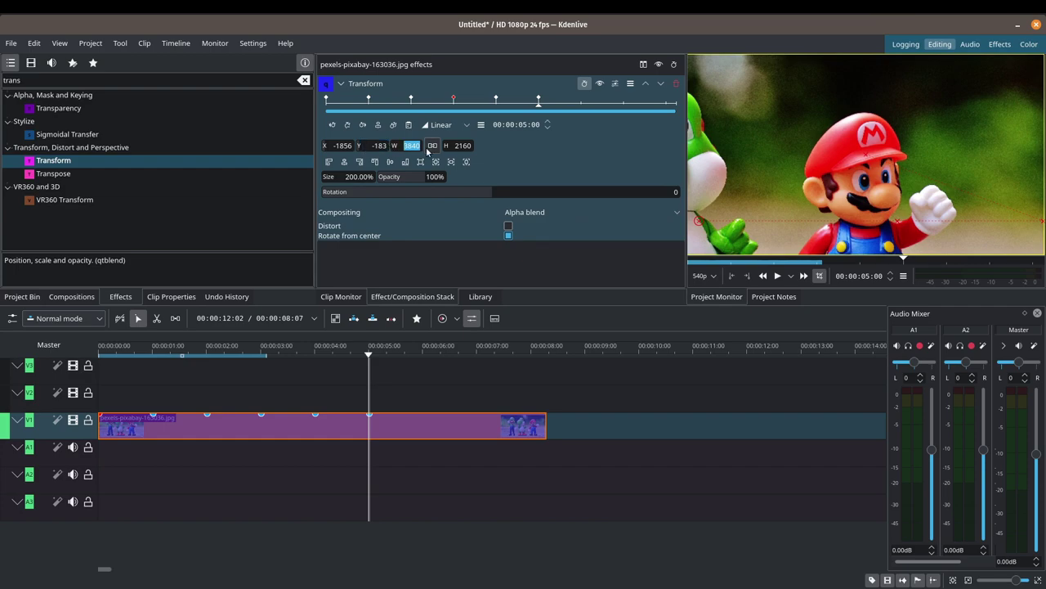
- Add a keyframe at 00:00:06:00 that holds the framing on Mario
drag(539, 108, 581, 107)
click(347, 125)
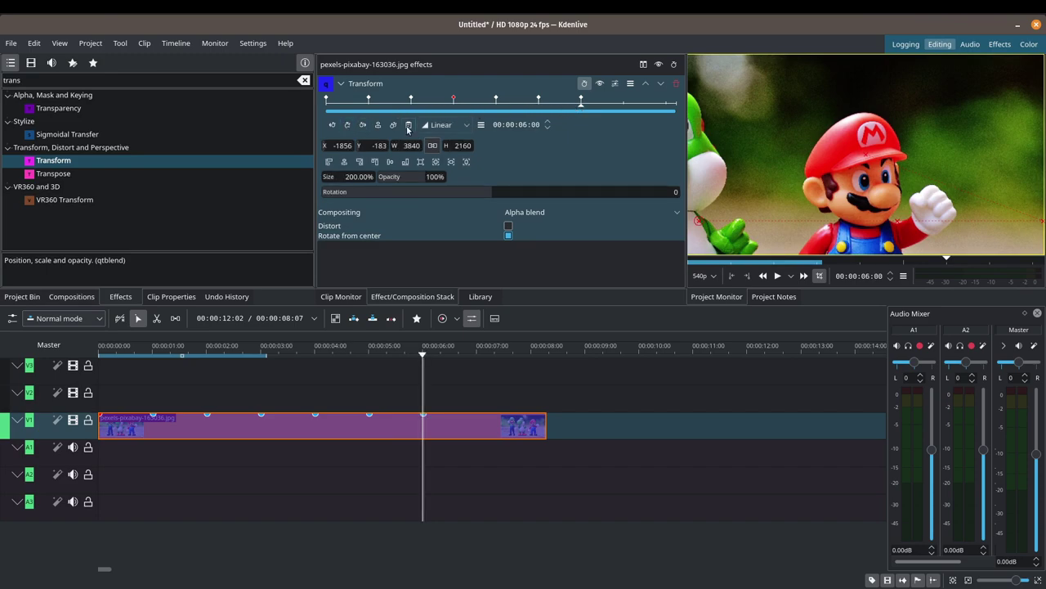
click(539, 107)
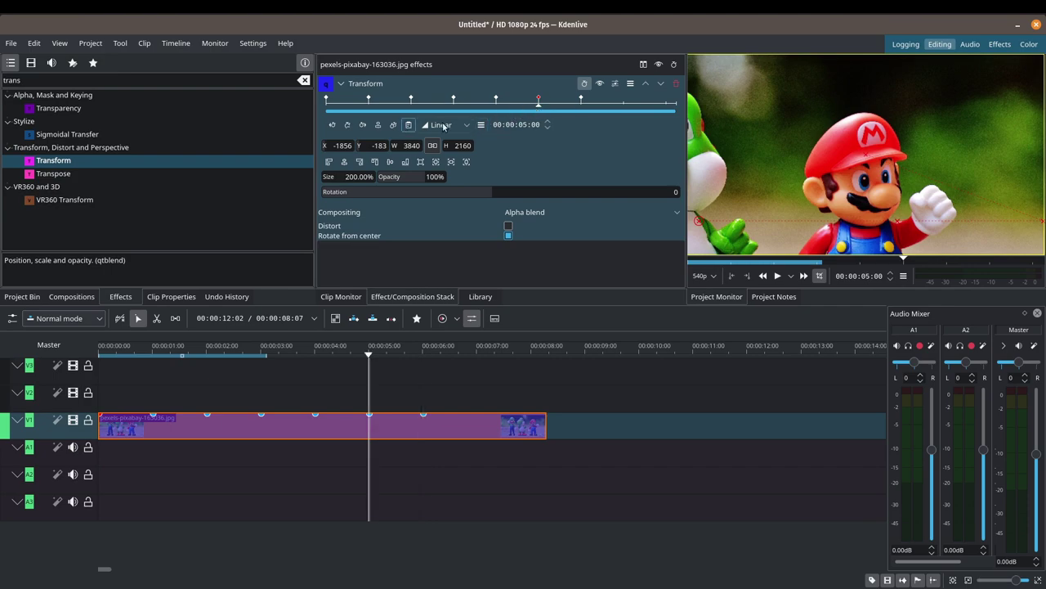
click(582, 105)
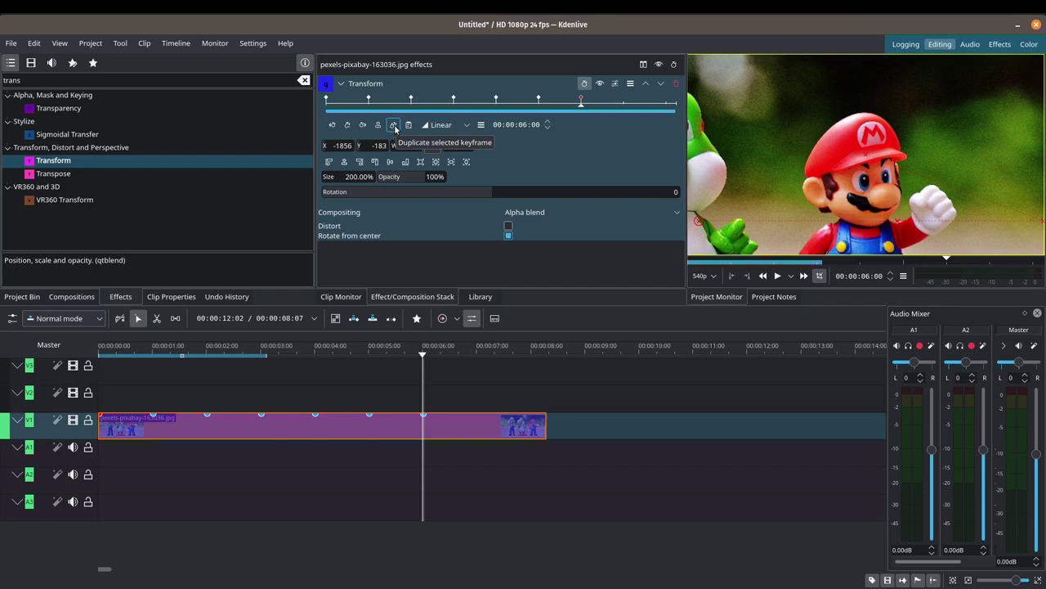
click(581, 109)
- Duplicate the 00:00:00:00 keyframe at 00:00:07:00 to zoom back out to the full image
drag(580, 109, 625, 112)
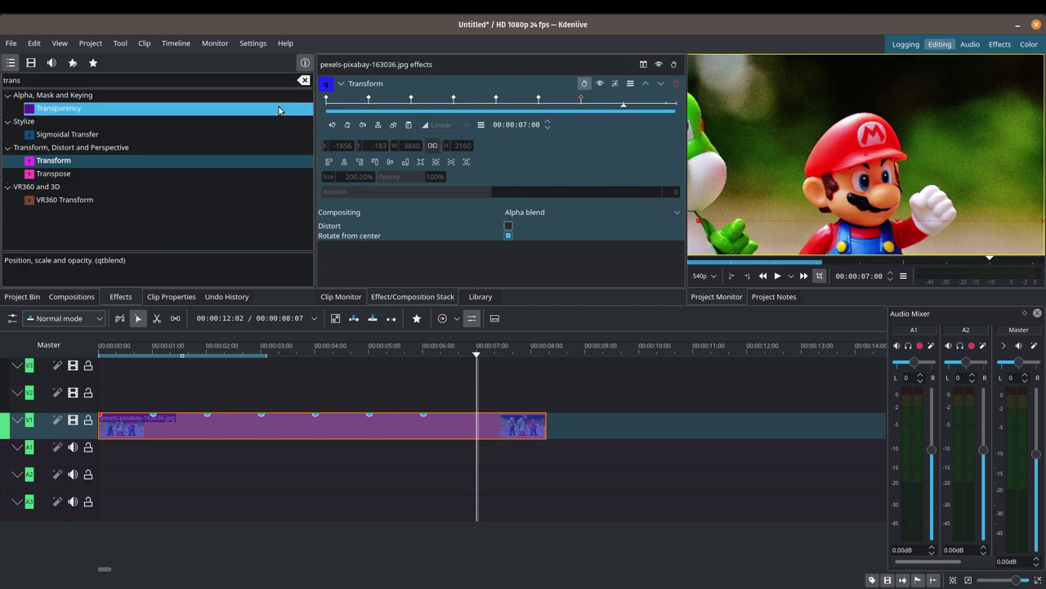
click(329, 101)
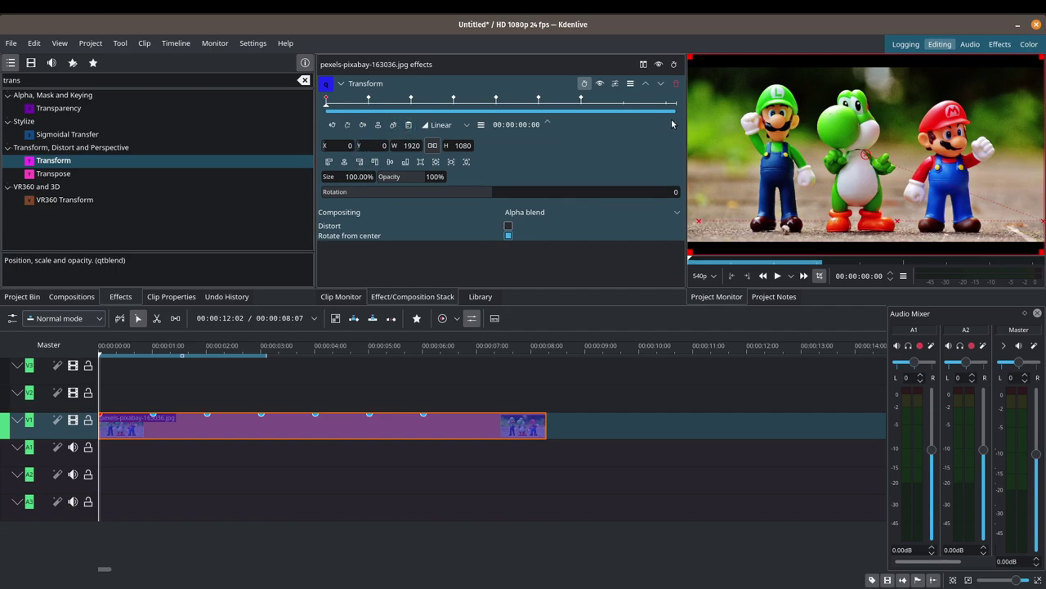
click(624, 107)
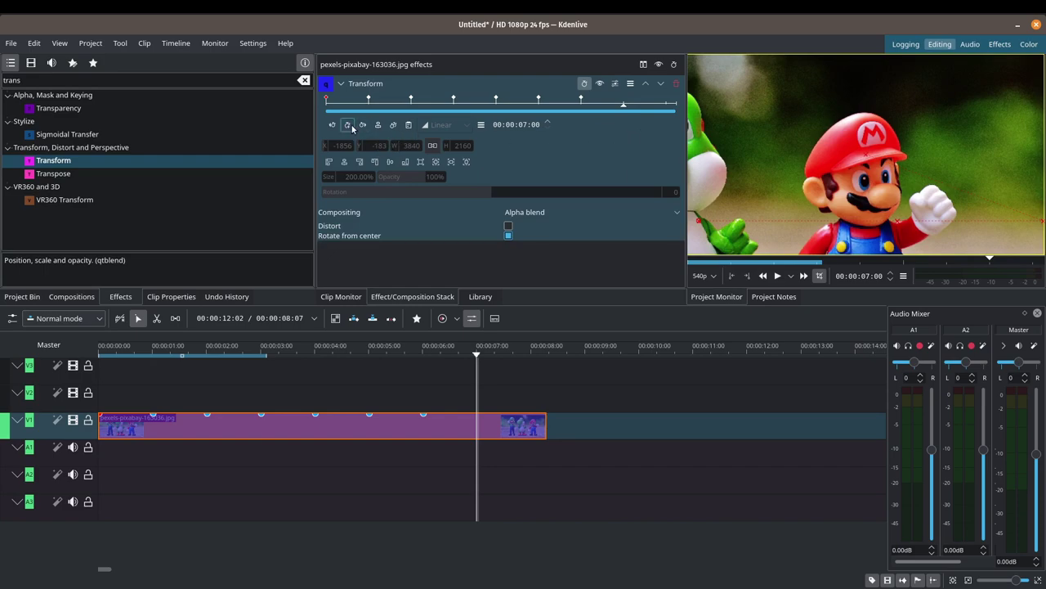
click(393, 125)
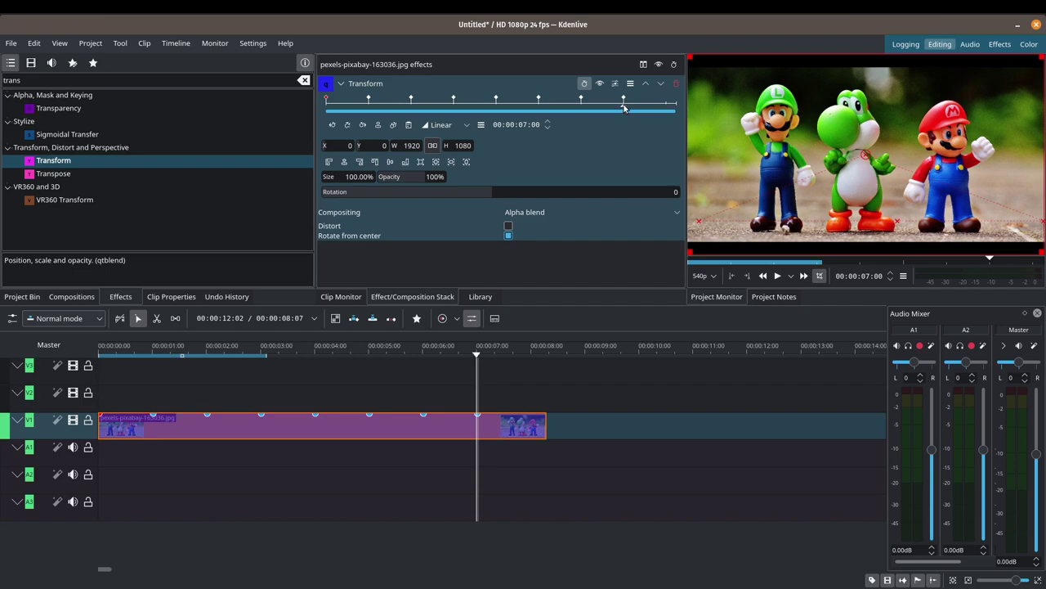
- Play the complete three-figure animation from the start to about 00:00:08:00
key(alt+Left)
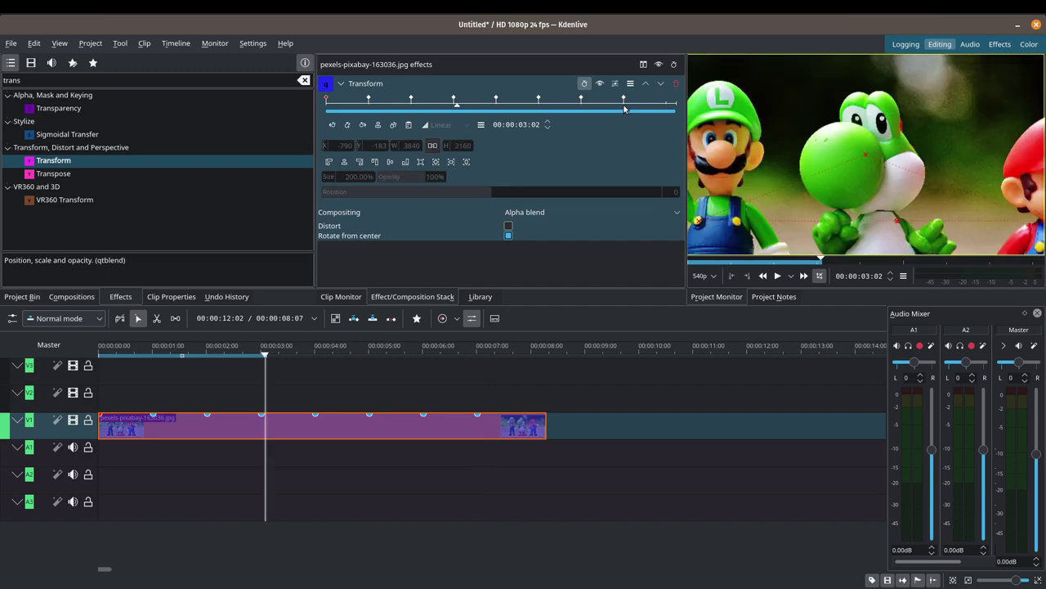
key(Home)
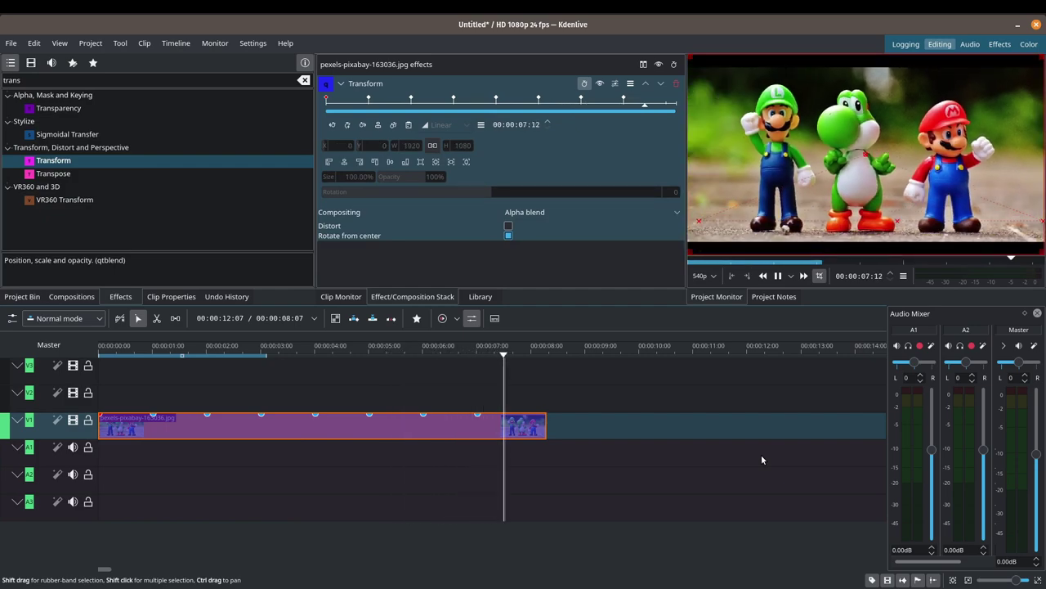
key(space)
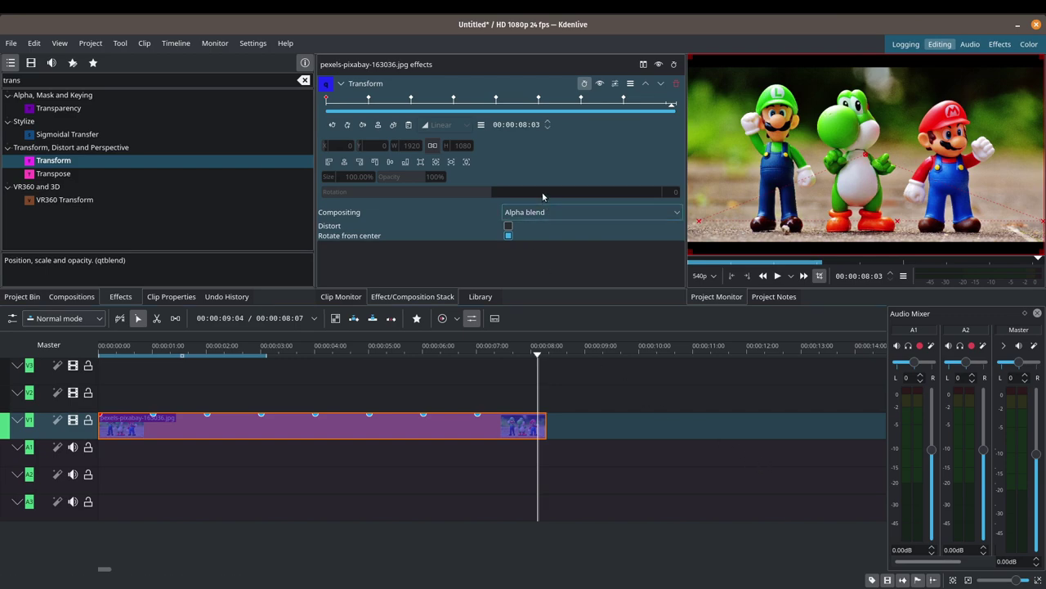
- Delete every Transform keyframe except the first one at 00:00:00:00
click(332, 125)
click(333, 126)
click(345, 126)
click(333, 126)
click(345, 126)
click(333, 125)
click(345, 126)
click(333, 126)
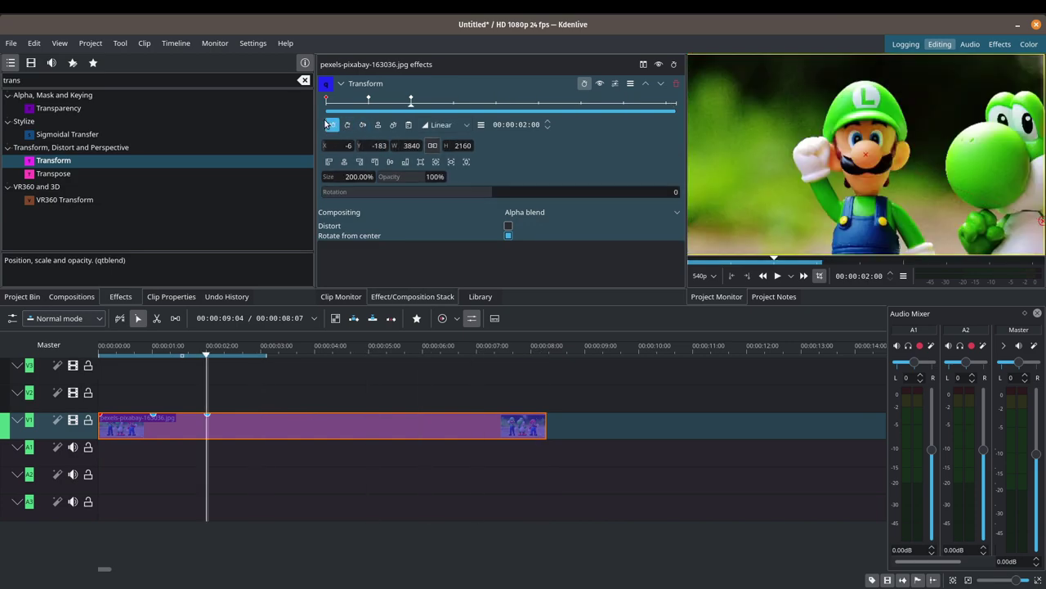
click(345, 126)
click(333, 126)
click(345, 126)
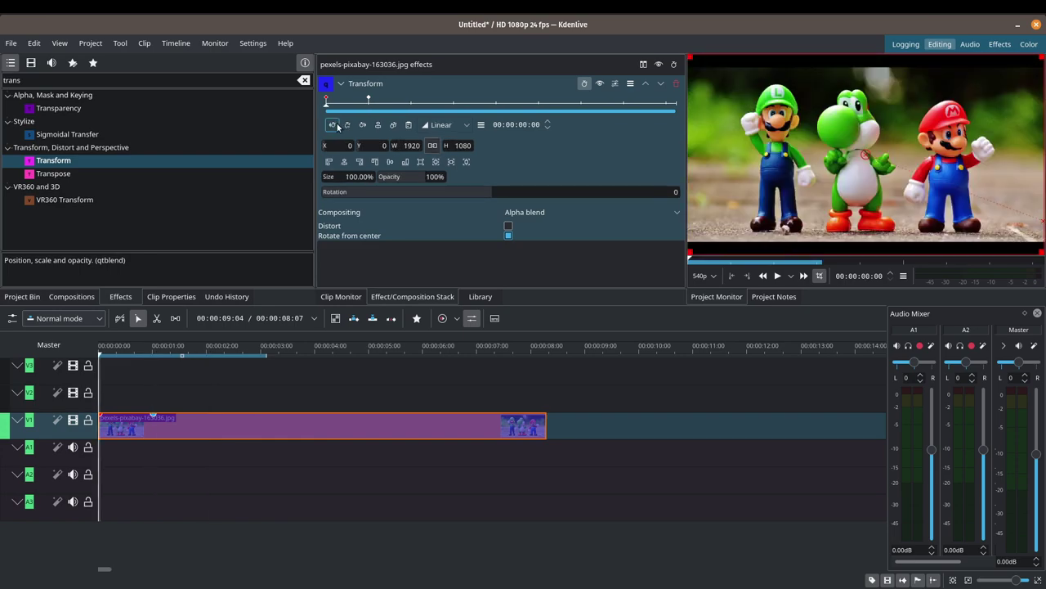
key(ctrl+z)
click(350, 126)
click(333, 125)
click(676, 191)
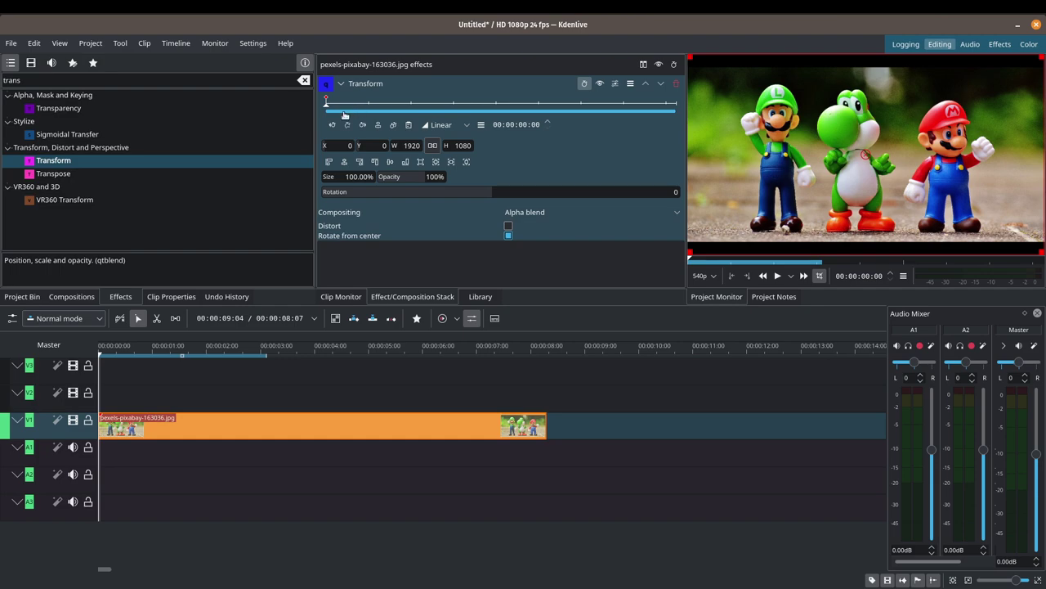
- Add a keyframe at 00:00:04:19 and set its size to 110% for a slow zoom
drag(326, 108, 529, 108)
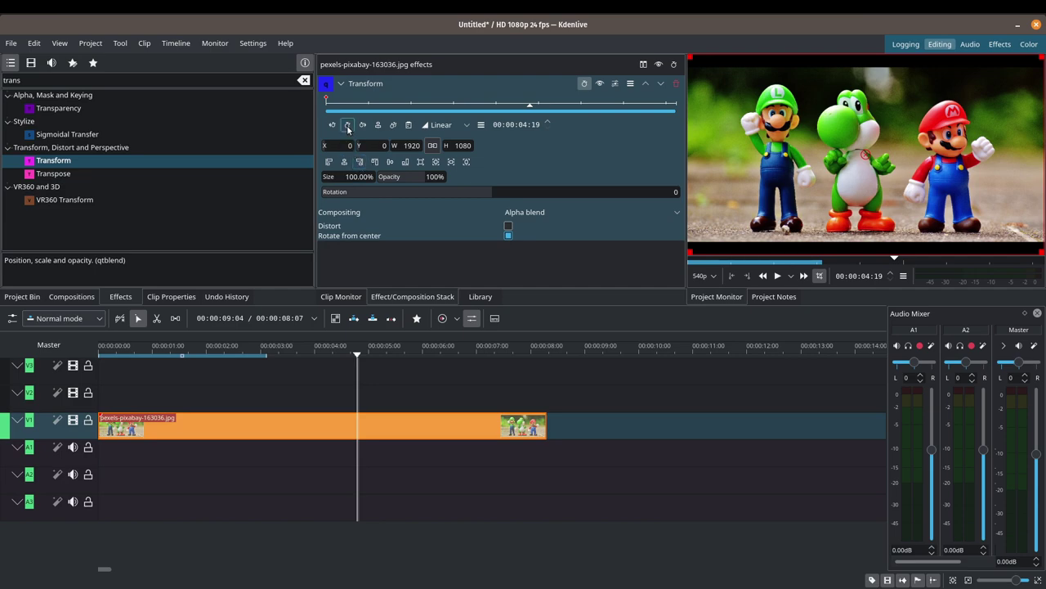
click(347, 125)
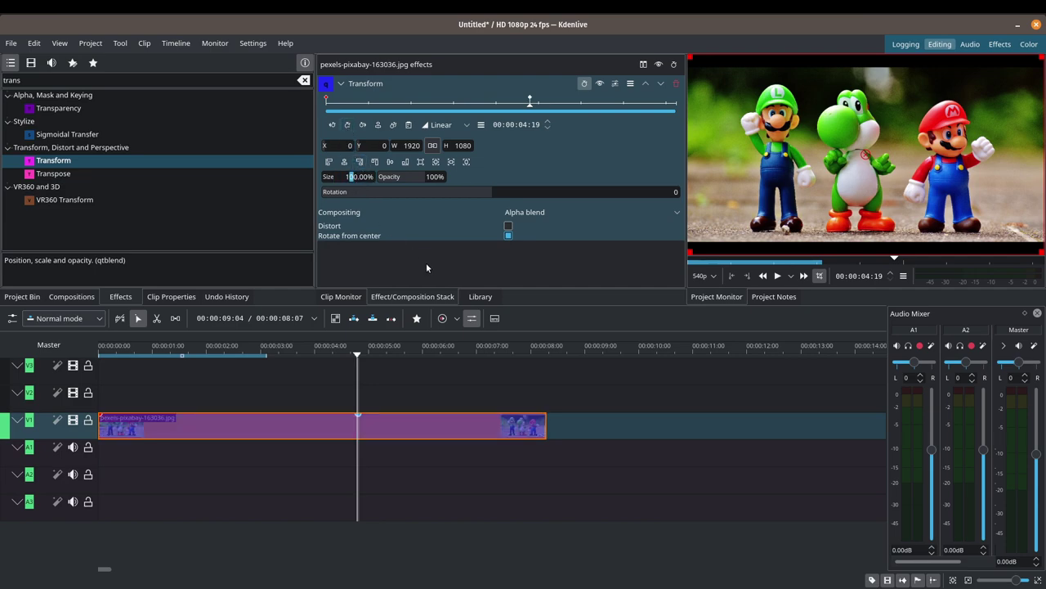
text(1)
key(Tab)
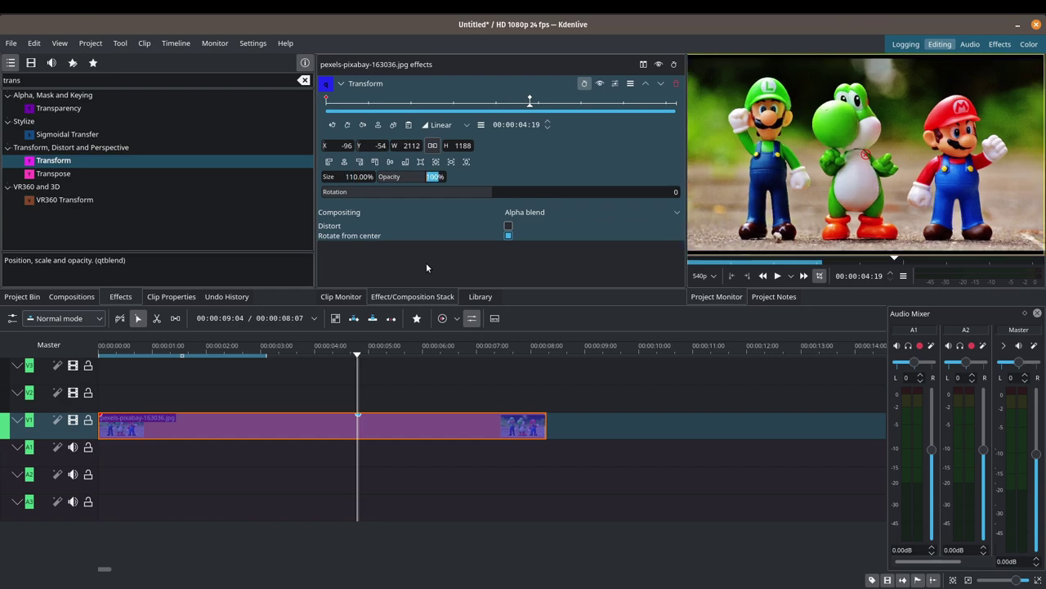
- Play the slow zoom animation past the 00:00:04:19 keyframe
key(alt+Left)
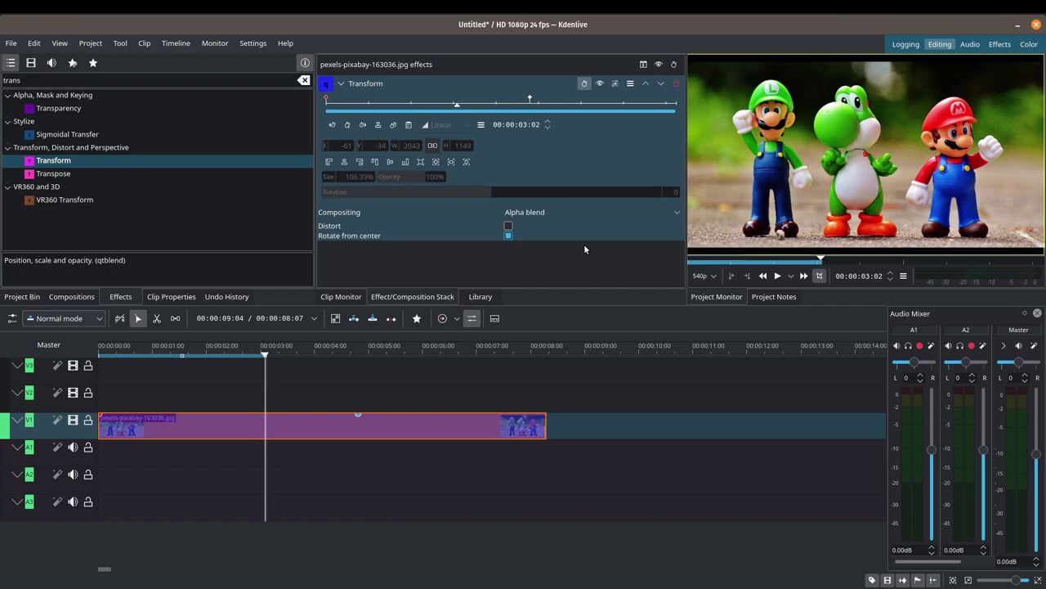
click(777, 276)
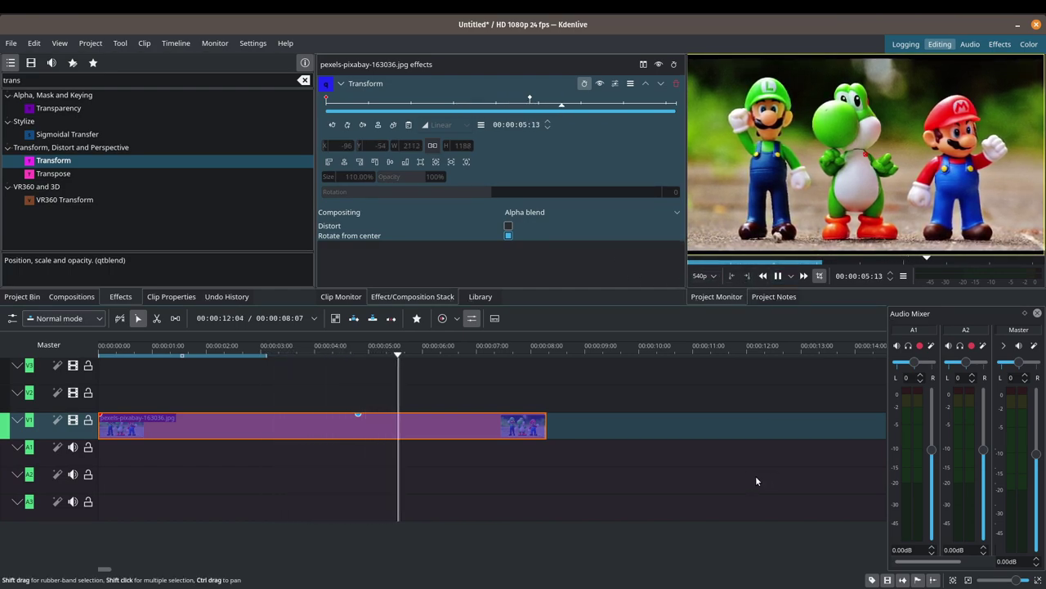
key(space)
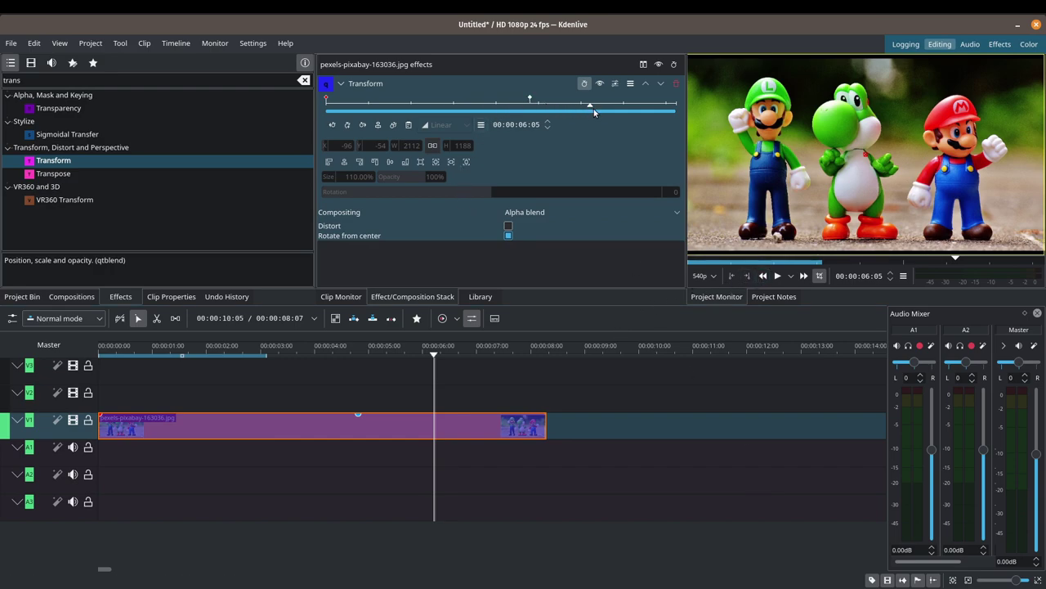
- Set the size of the Transform keyframe at 00:00:04:19 to 120% for a stronger zoom-in
drag(591, 105, 335, 106)
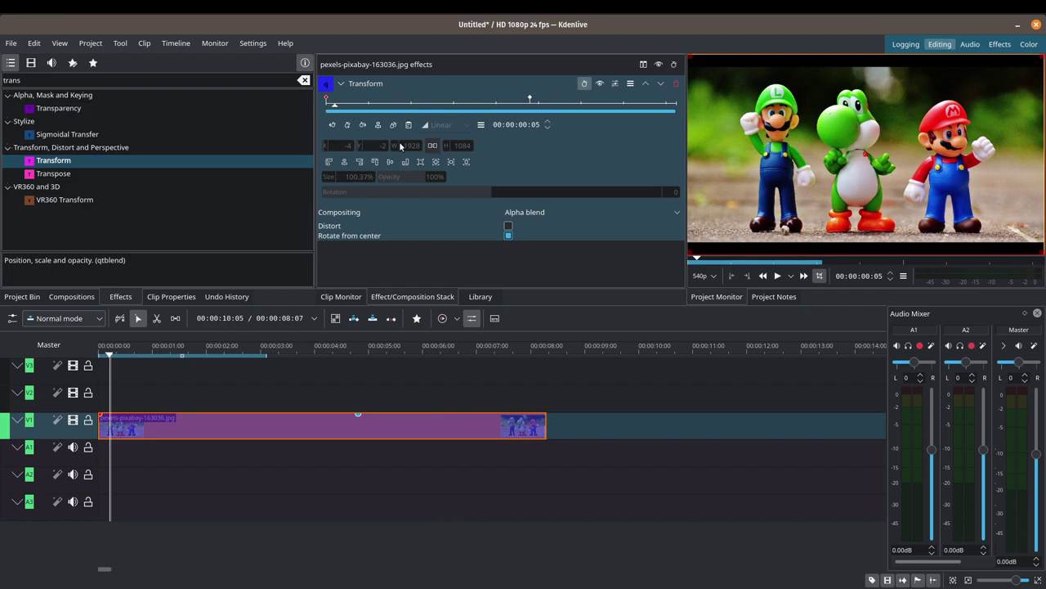
click(362, 125)
click(351, 177)
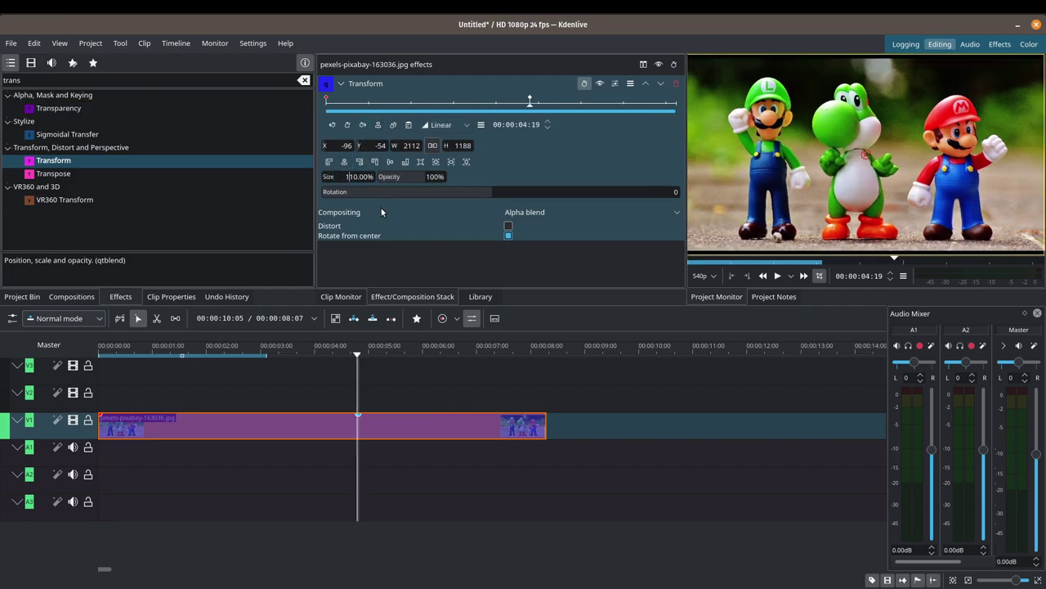
text(120)
key(Tab)
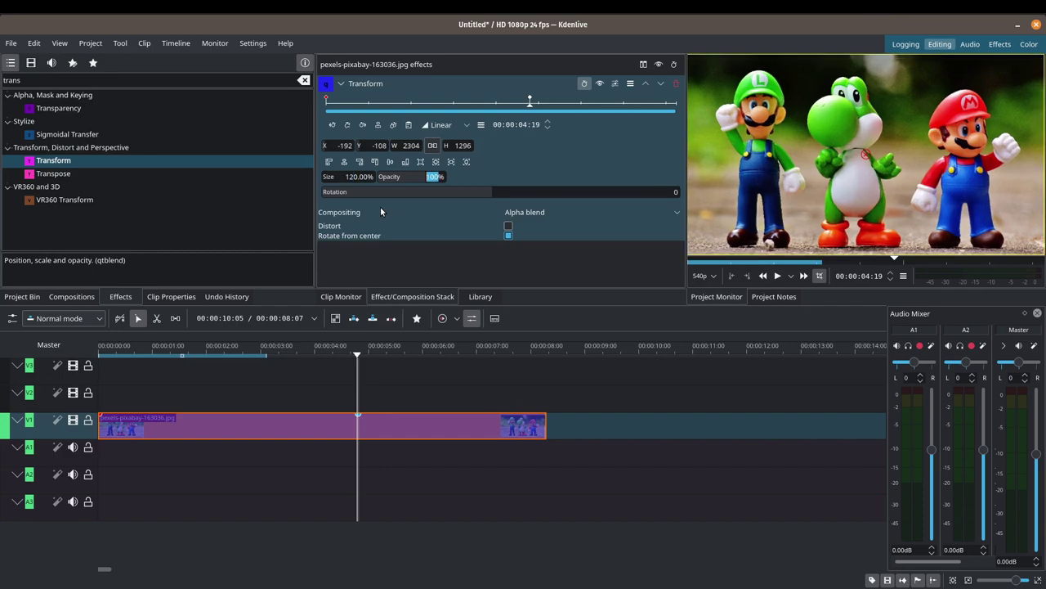
- Play the zoom-in from the start of the clip to about 00:00:05:13
click(332, 124)
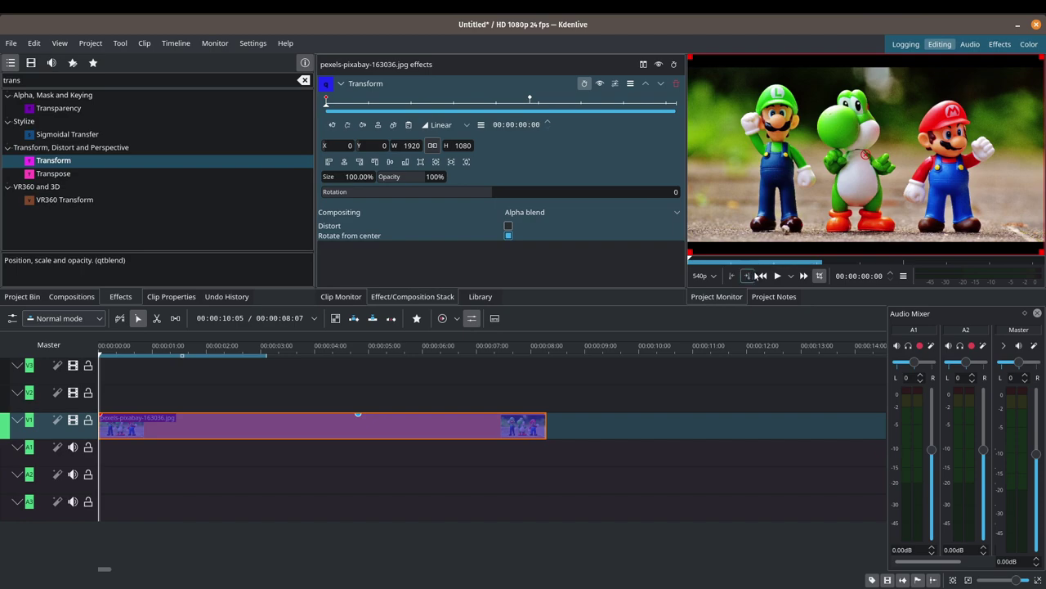
click(779, 277)
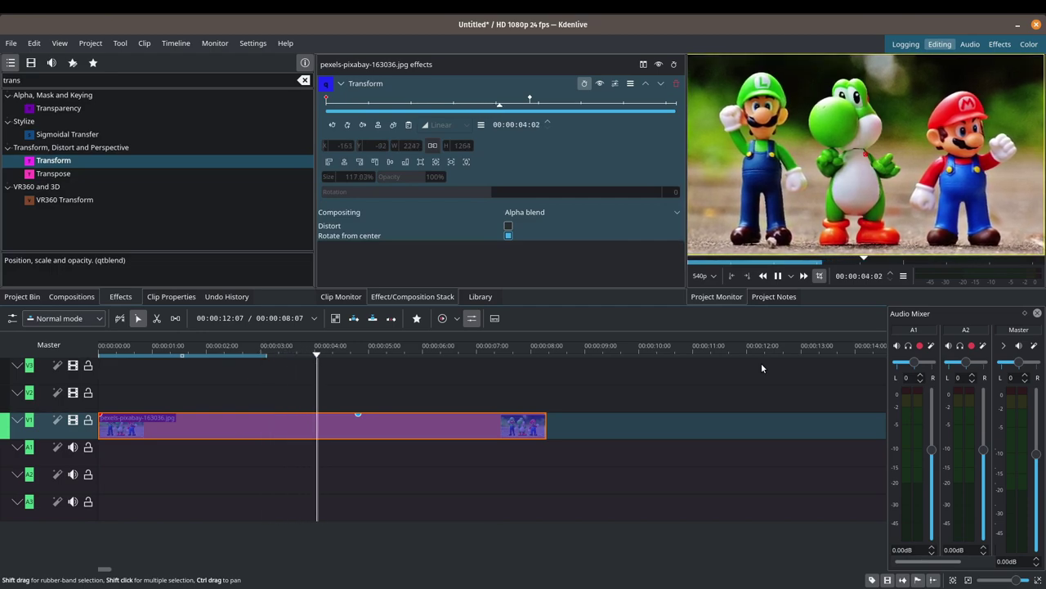
key(space)
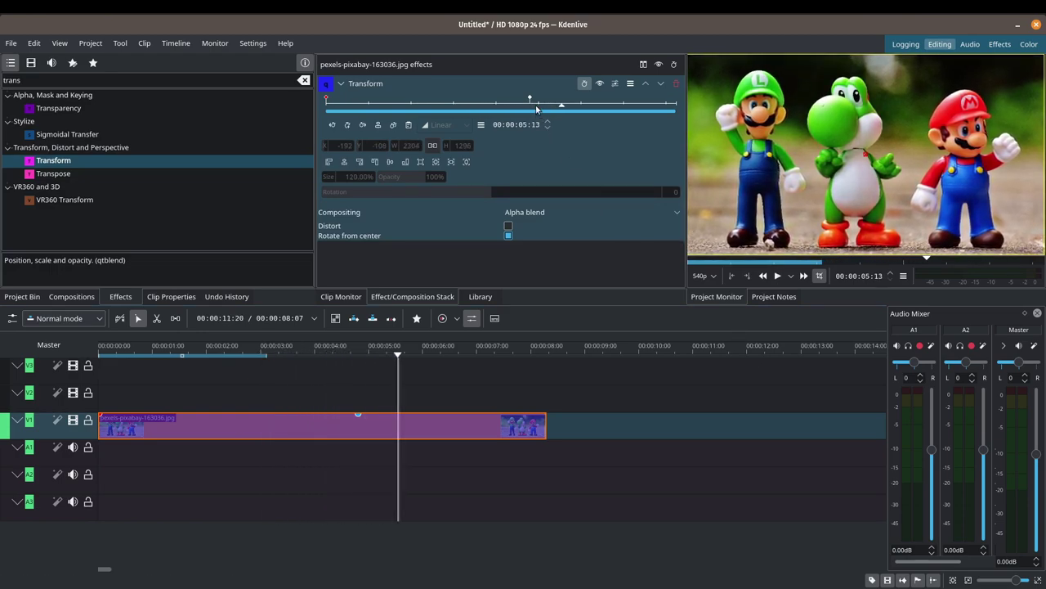
- Move the second Transform keyframe to 00:00:04:22 and set the size of the keyframe at 00:00:00:00 to 120%
mouse_move(531, 99)
mouse_down()
mouse_move(499, 100)
mouse_move(535, 100)
mouse_up()
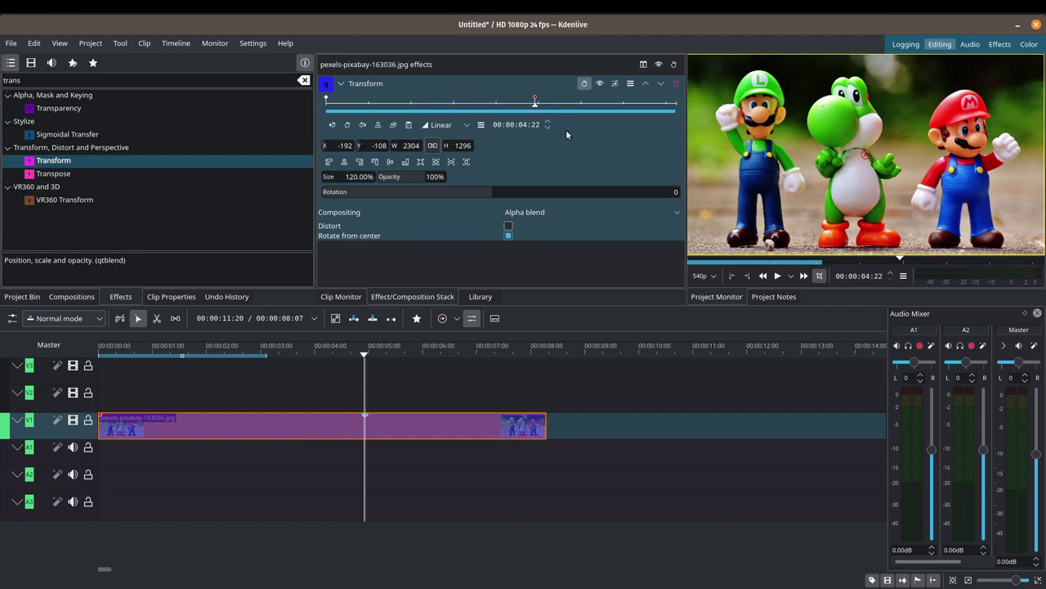
click(347, 124)
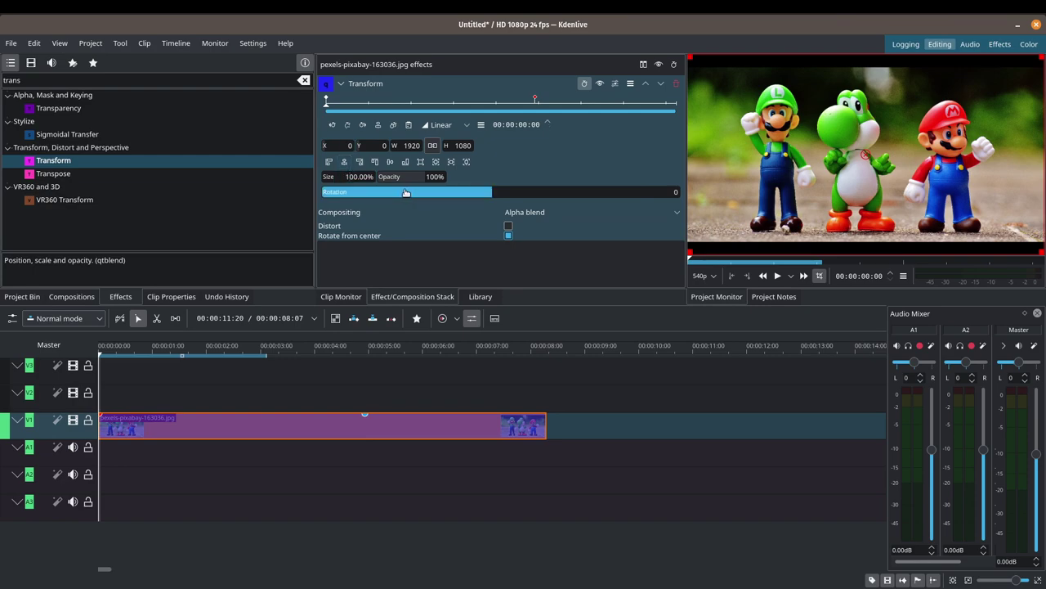
key(Delete)
text(2)
key(Tab)
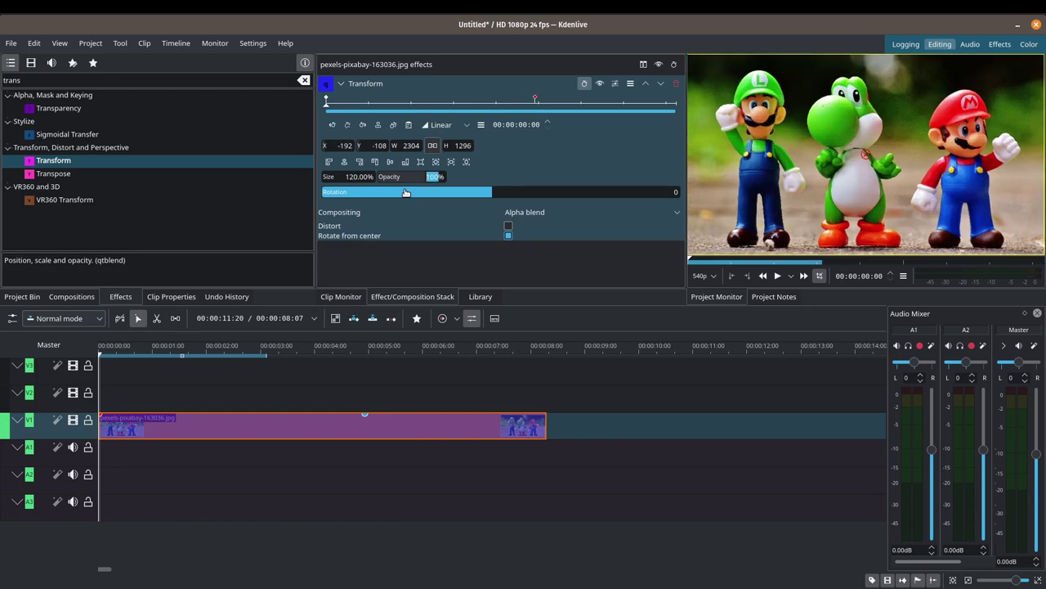
- Set the size of the Transform keyframe at 00:00:04:22 to 100% so the clip zooms out
click(362, 124)
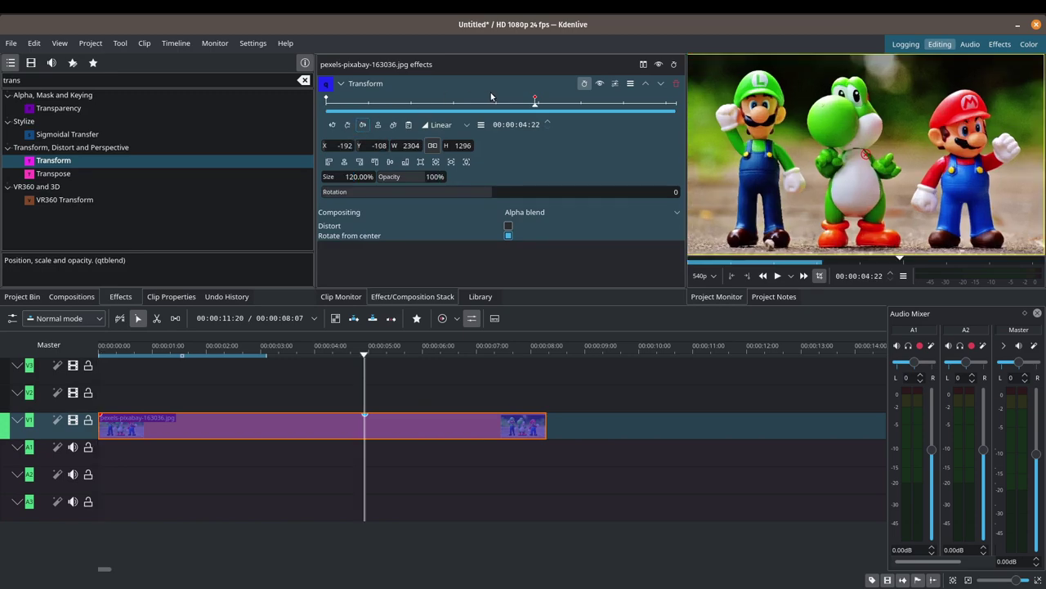
click(350, 176)
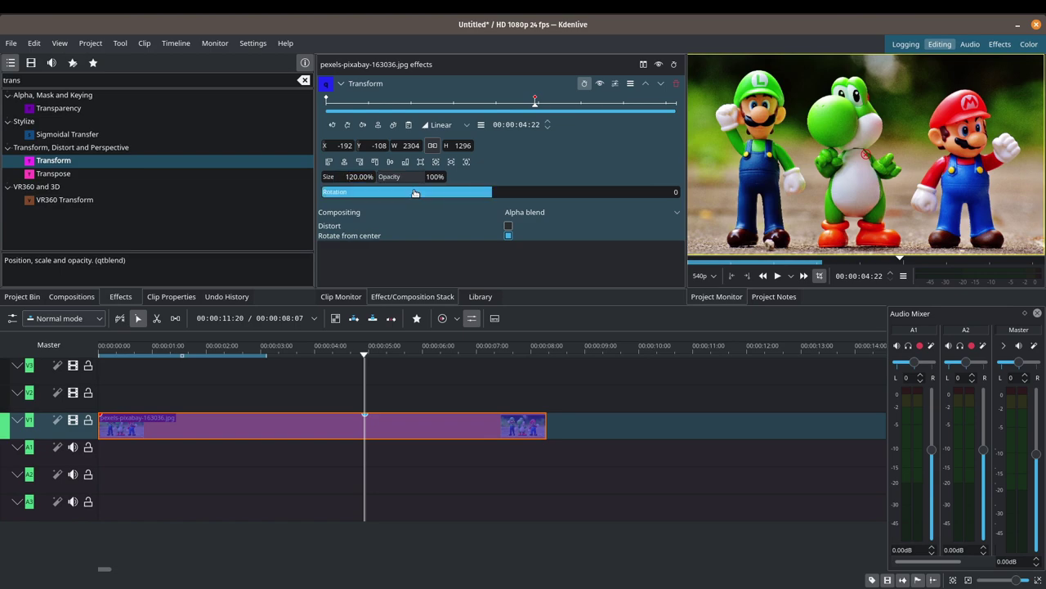
key(shift+Right)
text(0)
key(Tab)
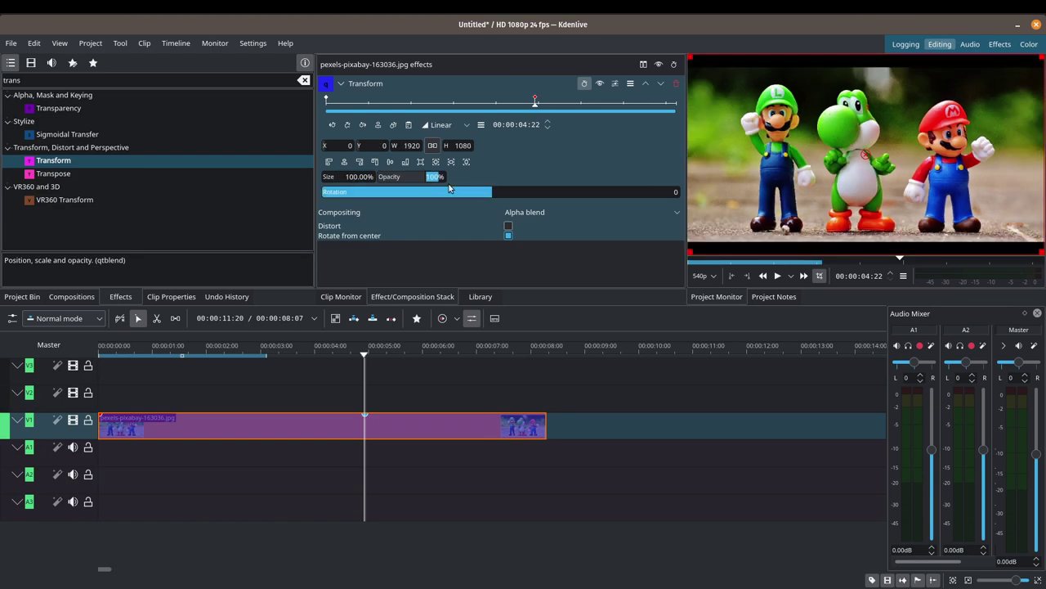
- Play the zoom-out from the start of the clip to about 00:00:04:10
key(shift+o)
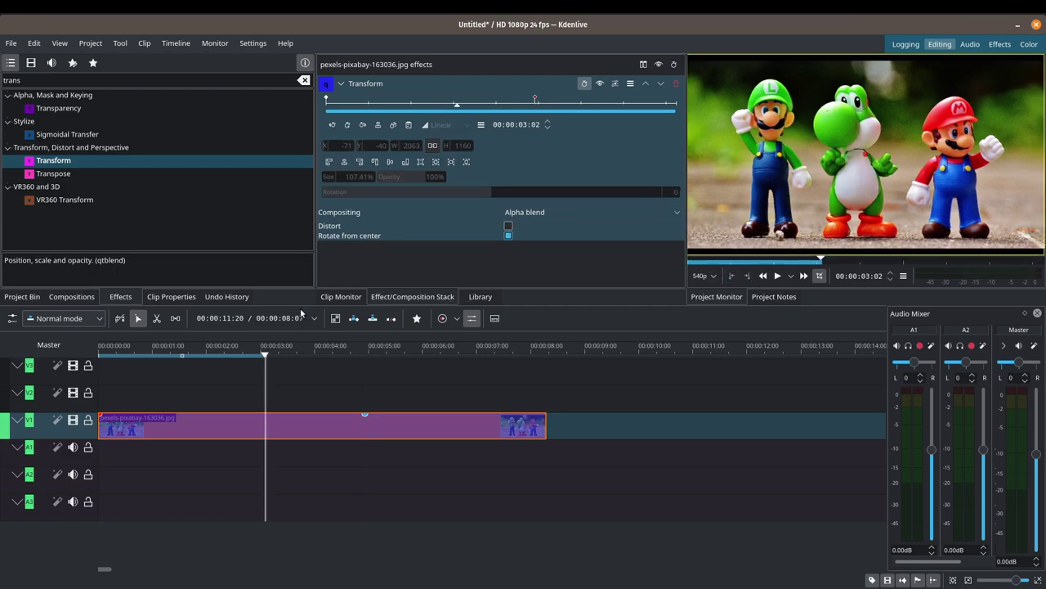
key(Home)
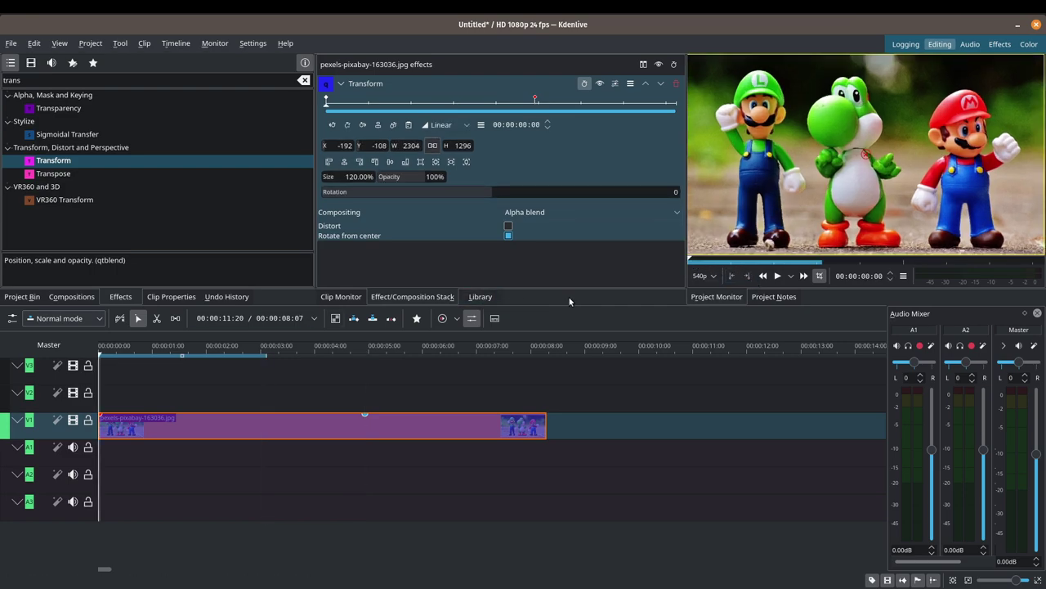
click(777, 276)
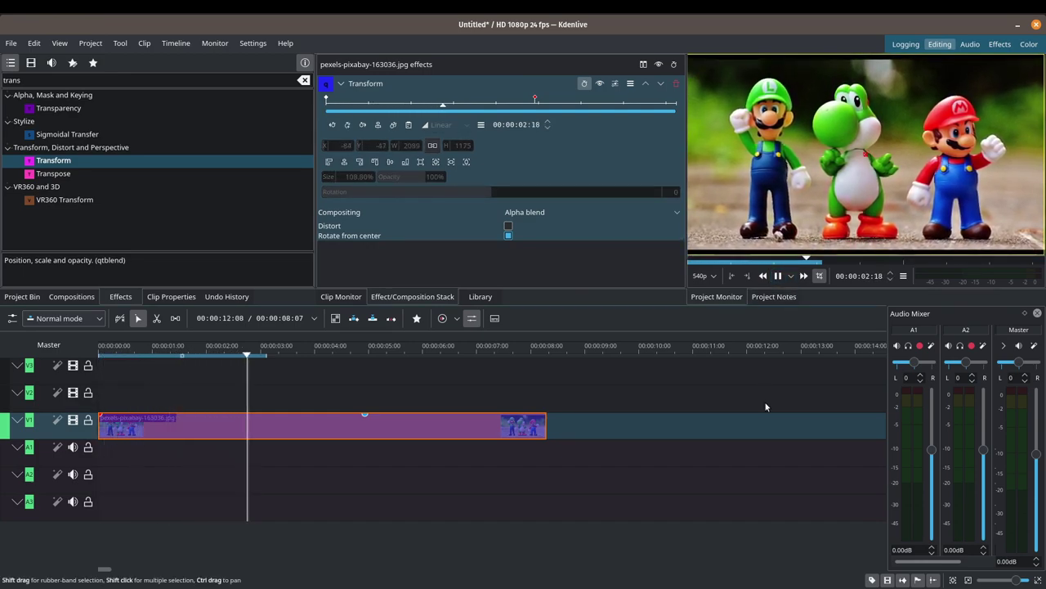
key(space)
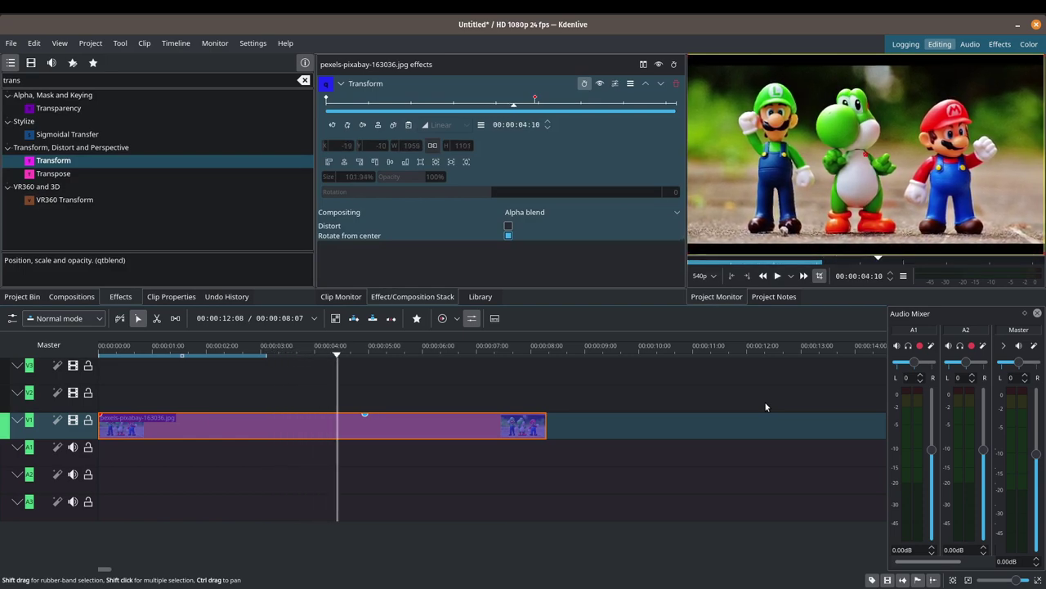